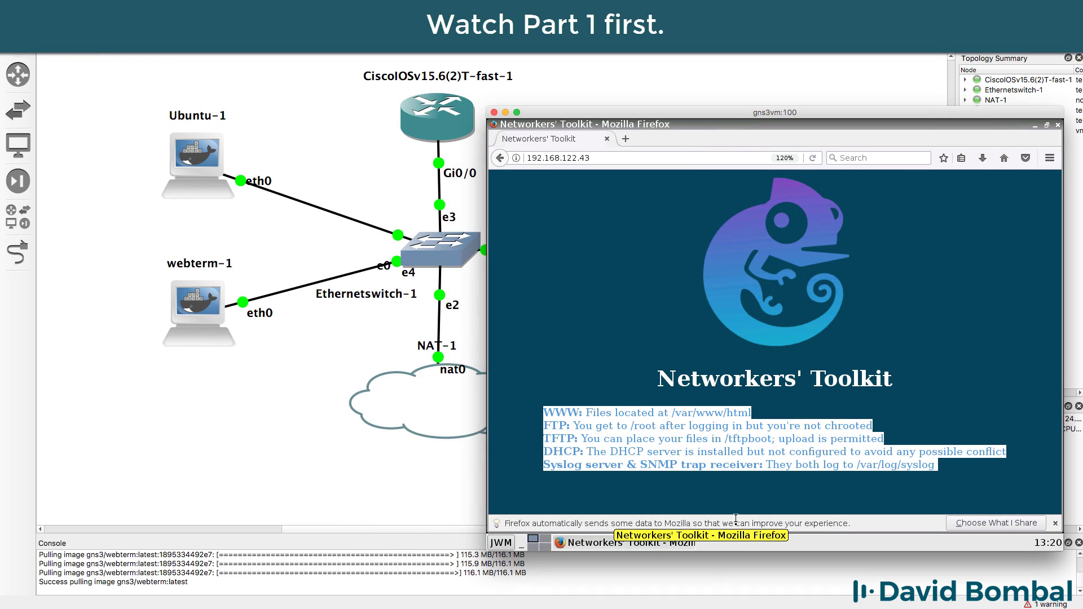
Minimize the Firefox window showing the Networkers' Toolkit page.
click(506, 112)
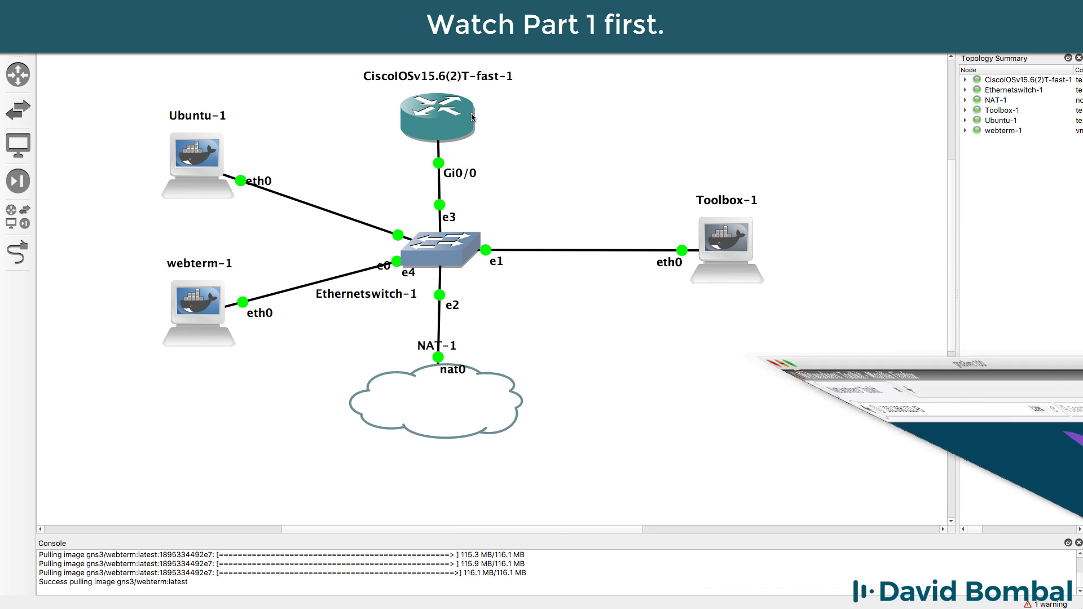
Go to the root directory in the Toolbox-1 shell and list its contents.
right_click(455, 115)
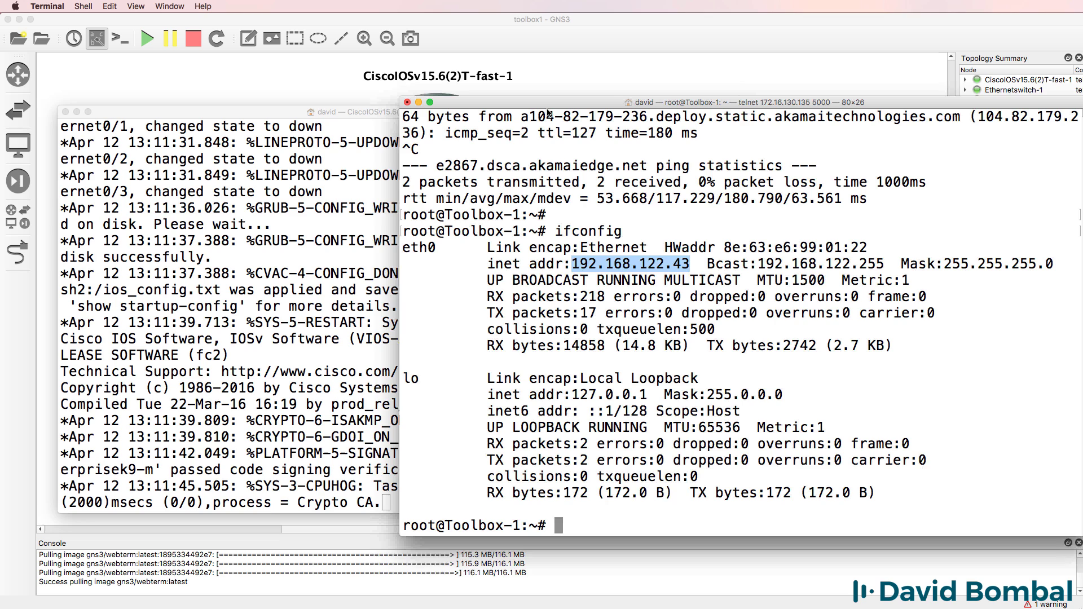
drag(547, 110, 551, 111)
text(cd)
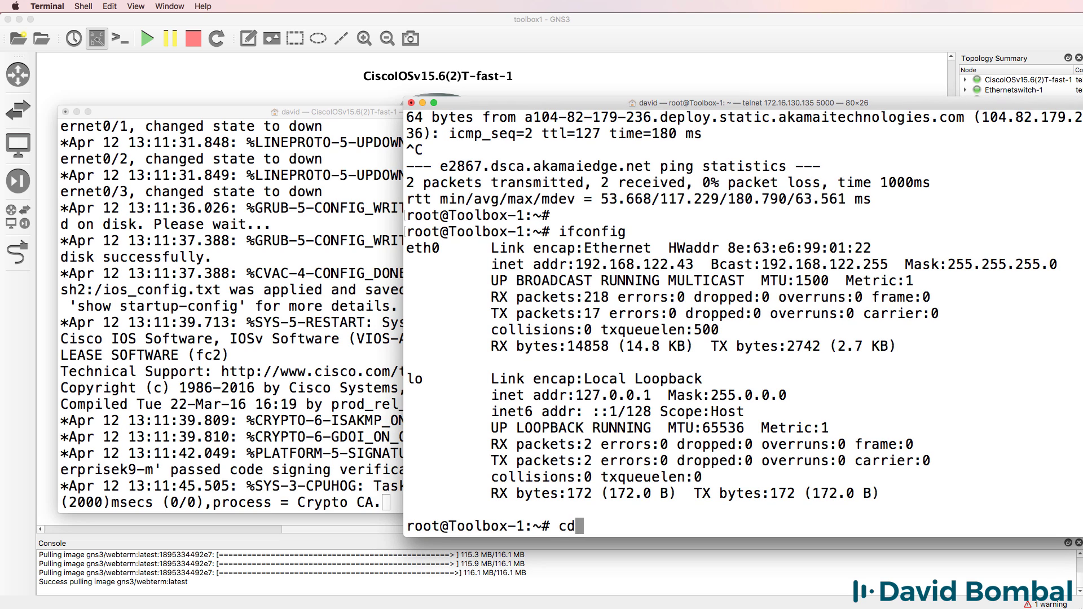
text( /)
key(Return)
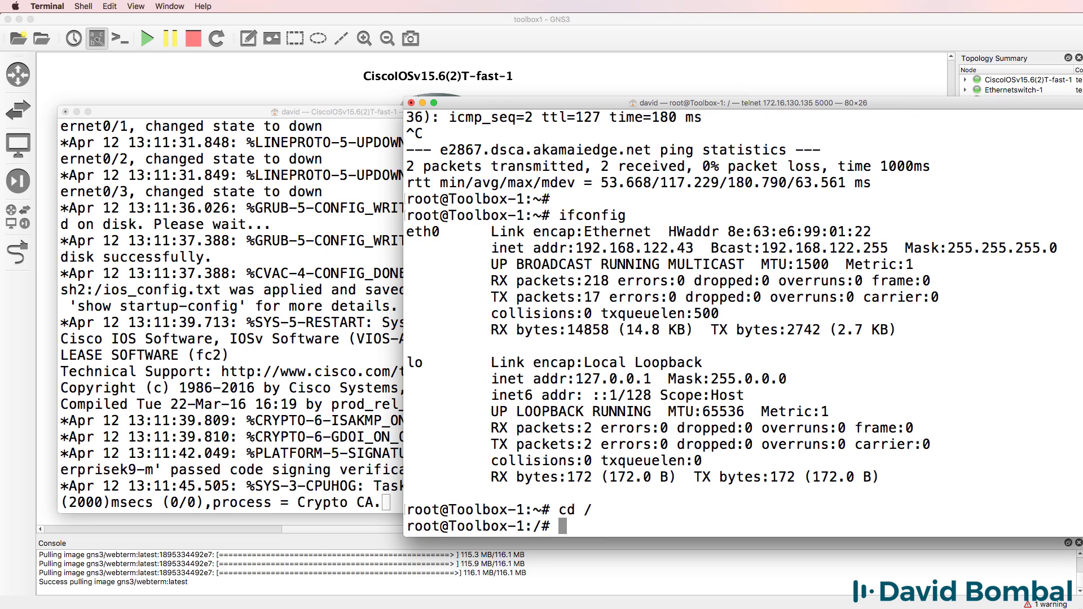
text(ls)
key(Return)
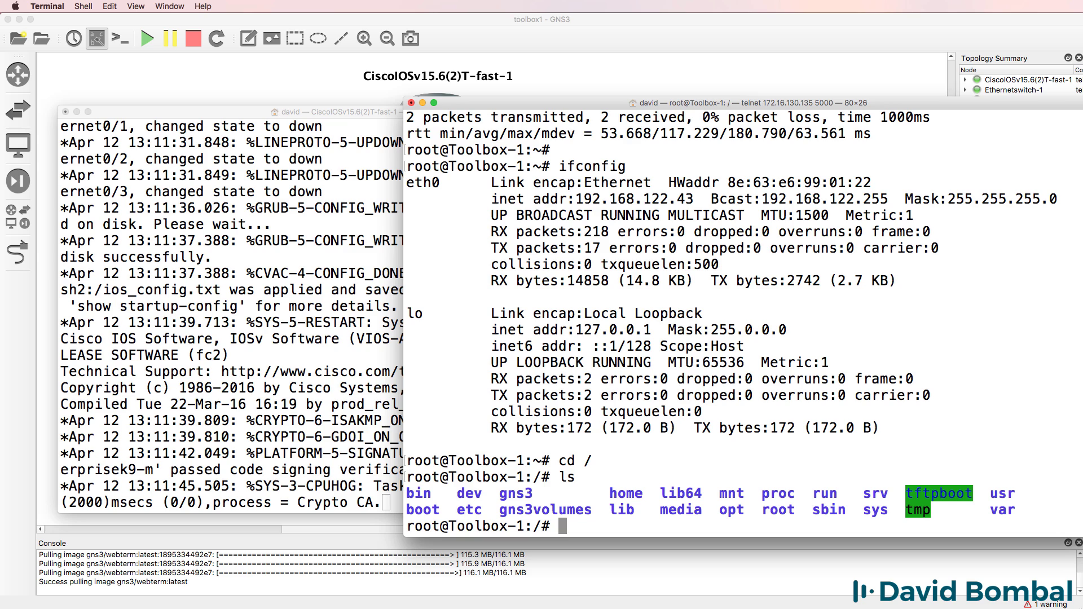
Change into tftpboot/ and list it, confirming the directory is empty.
text(cd tftpboot/)
key(Return)
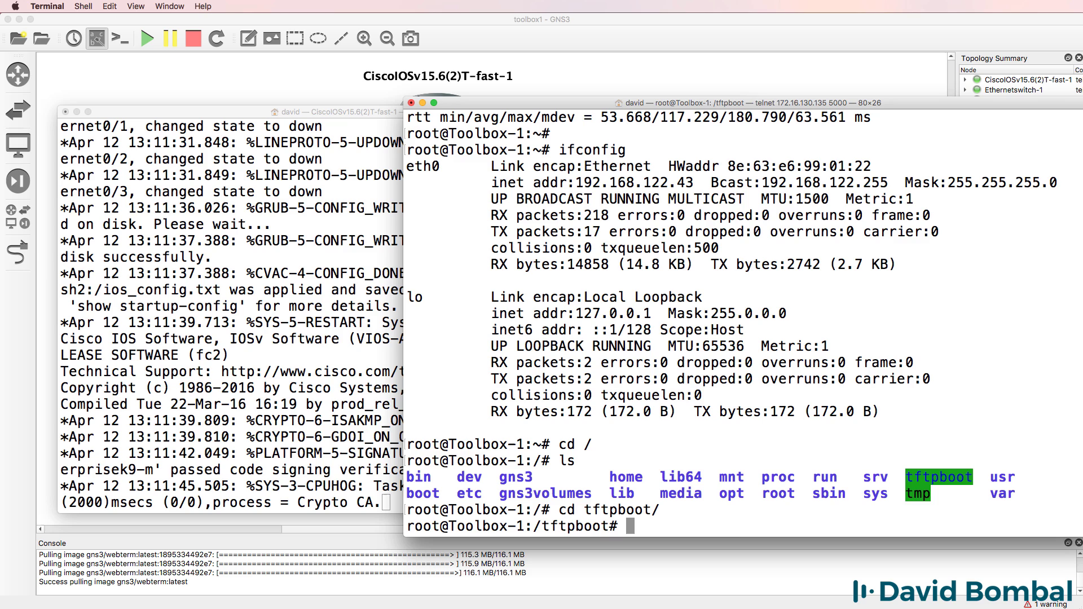
text(ls)
key(Return)
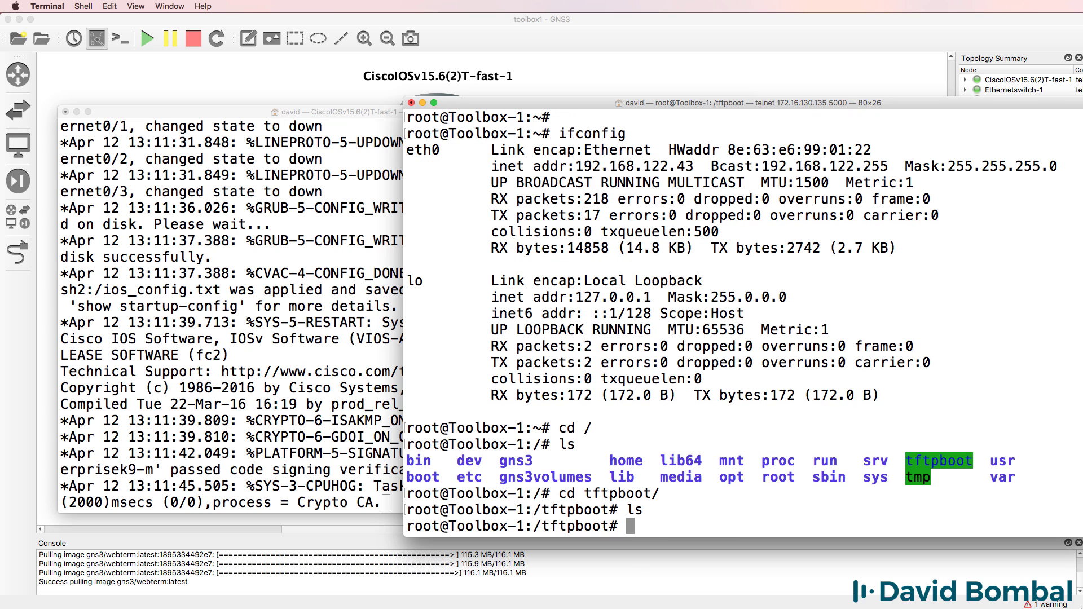
Enter configuration mode on the router and bring up GigabitEthernet0/0 with no shut.
click(273, 220)
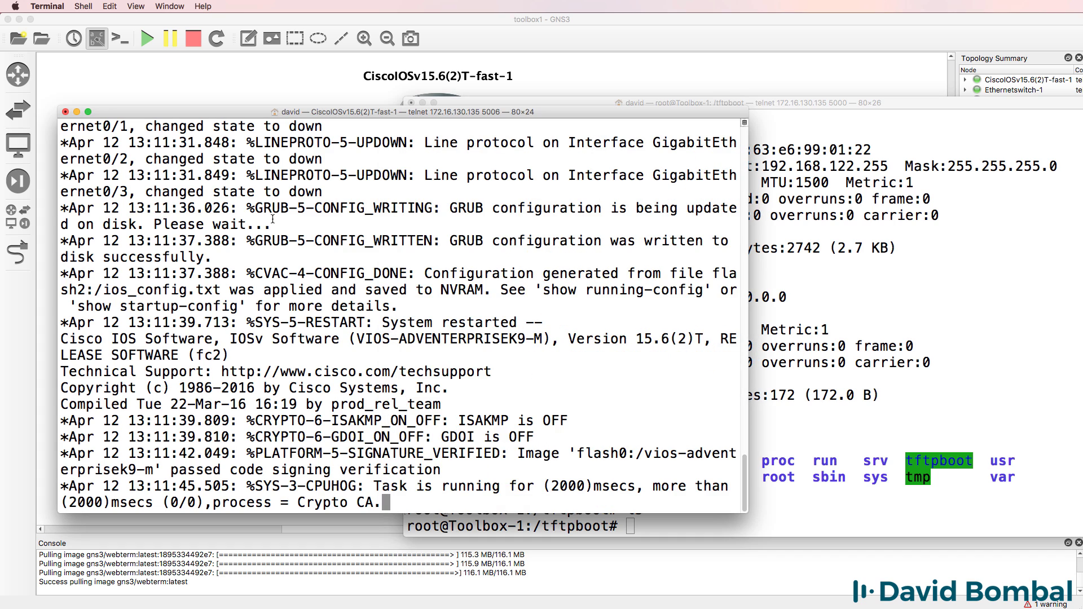
key(Return)
key(Return)
key(Return)
text(conf t)
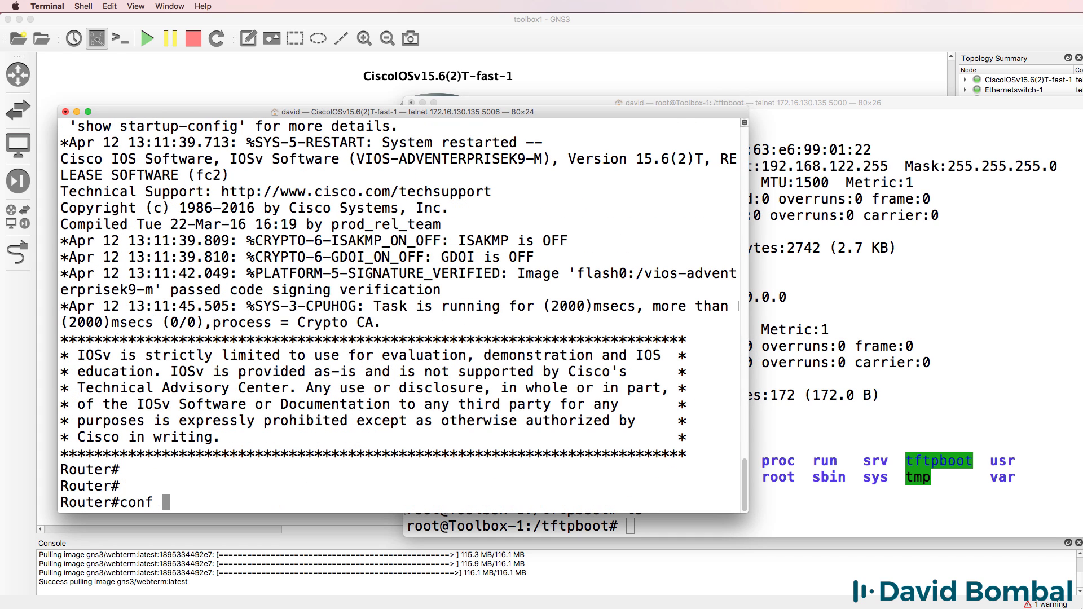
key(Return)
text(int g0/0)
key(Return)
text(no shut)
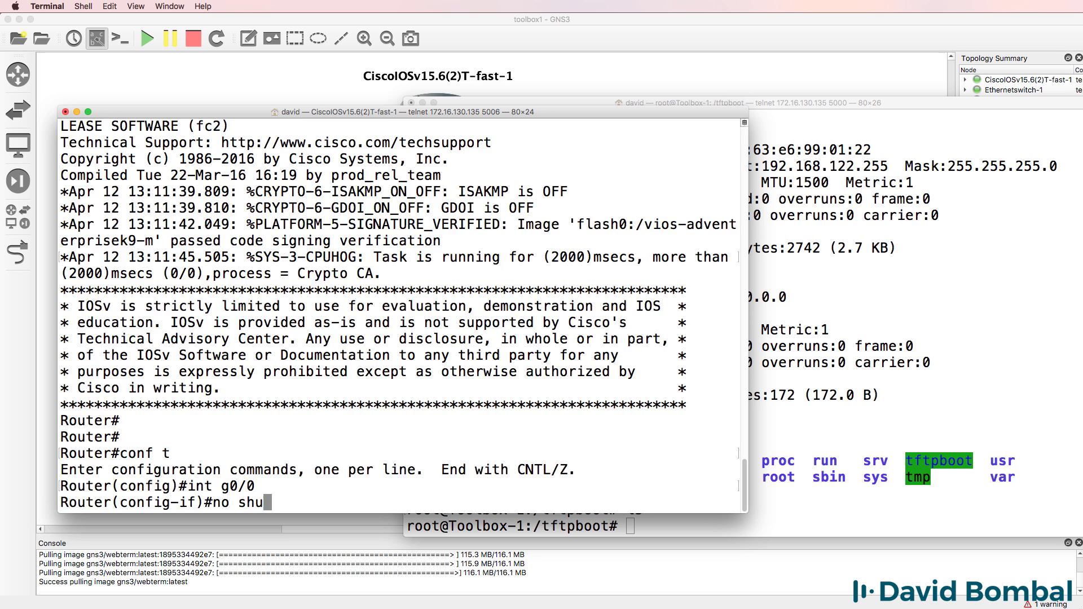
key(Return)
Set GigabitEthernet0/0 to get its address via 'ip address dhcp', then exit the interface.
text(ip add)
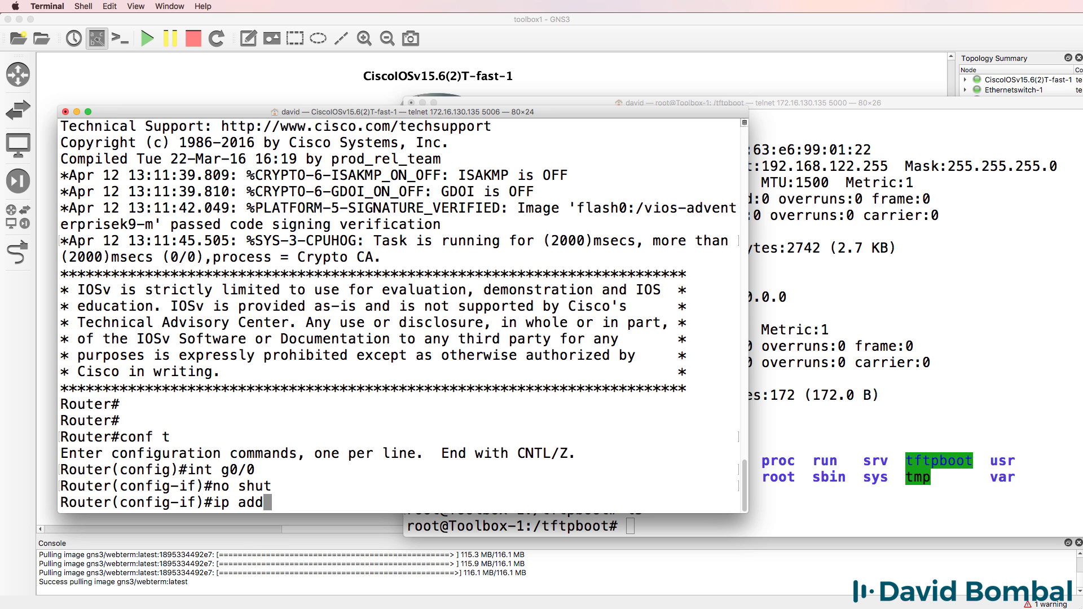
text(d)
key(Tab)
key(BackSpace)
text(re)
key(Tab)
text(sh)
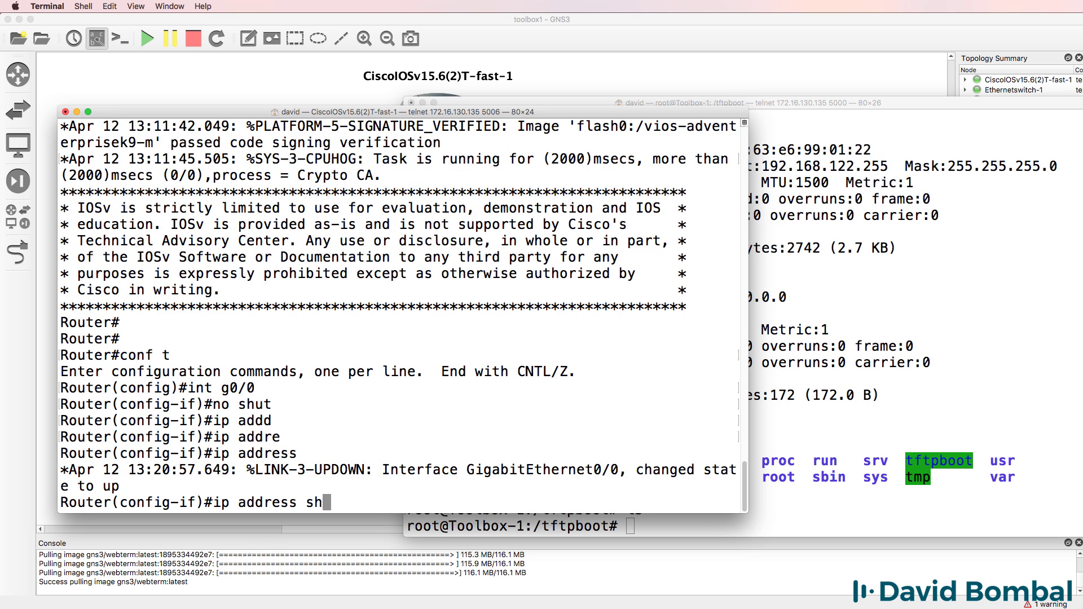
key(BackSpace)
key(BackSpace)
text(dh)
key(Tab)
key(Return)
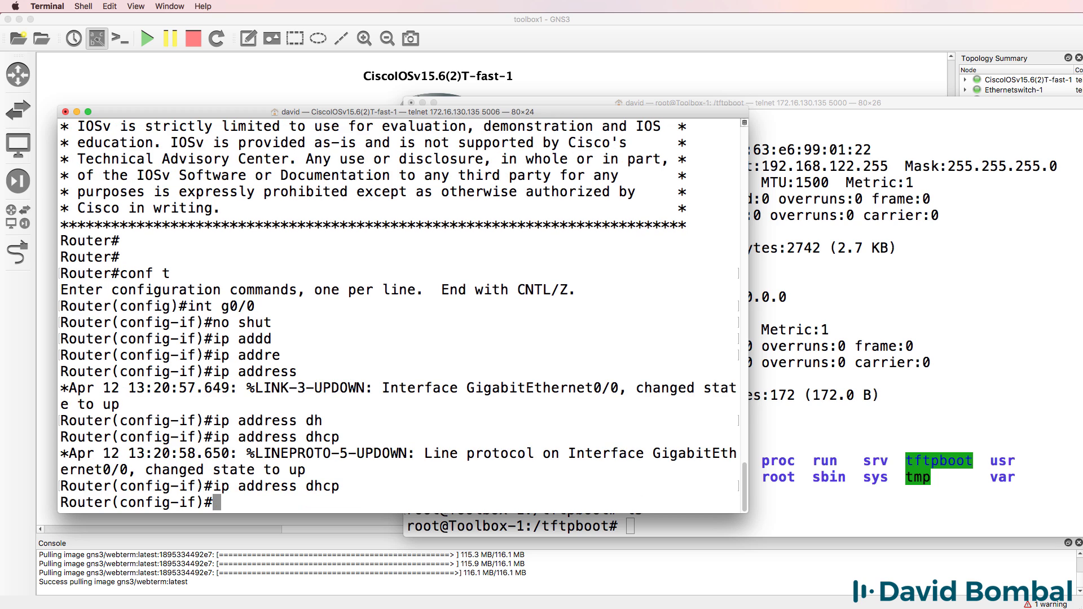
text(exit)
key(Return)
Rename the router to R1 and leave configuration mode.
text(host )
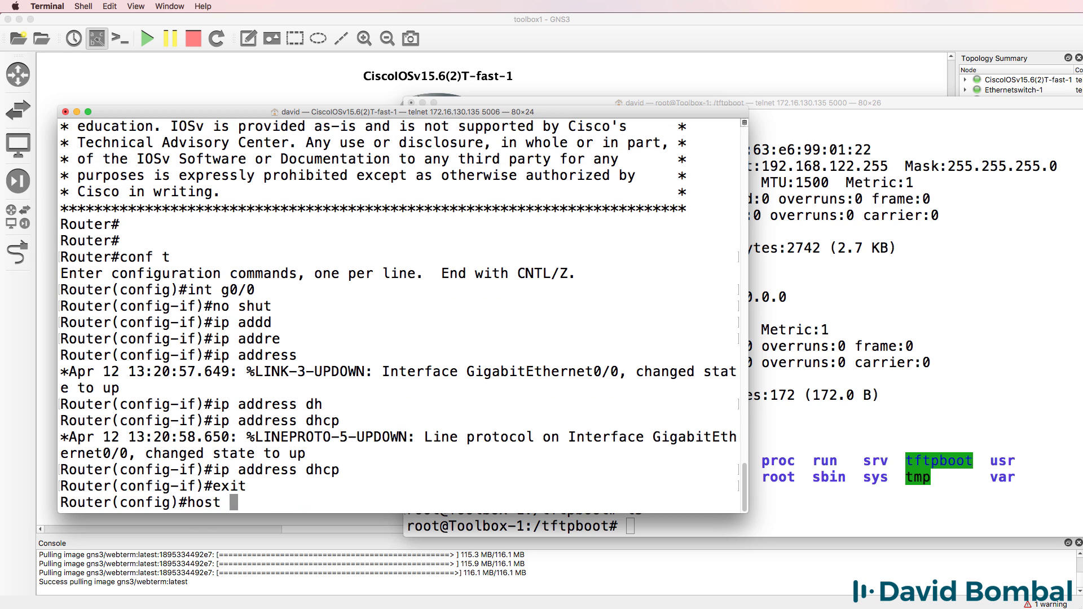
text(R1)
key(Return)
text(end)
key(Return)
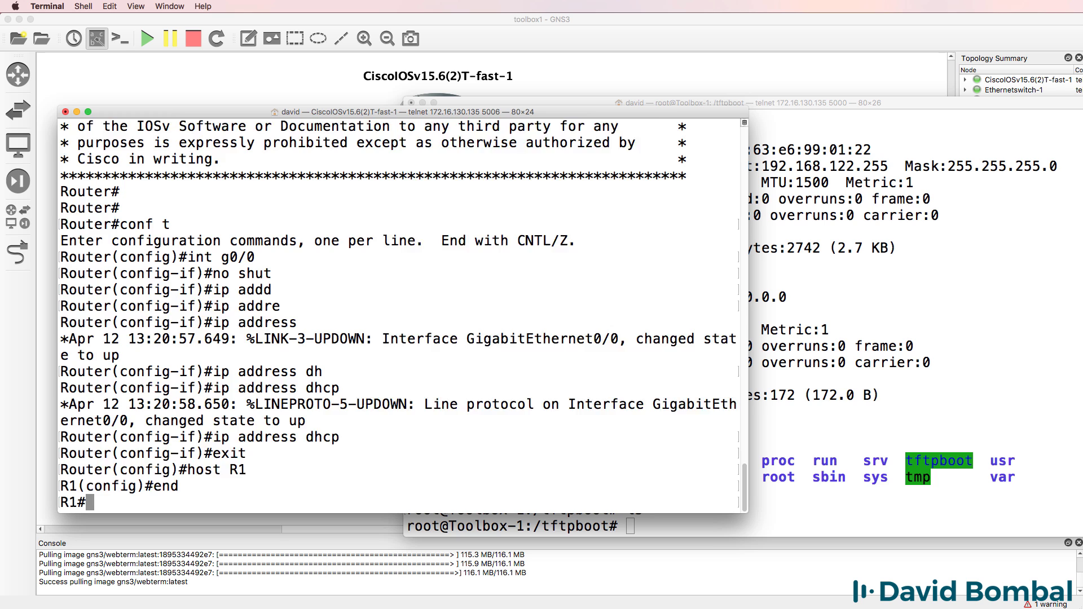
key(Return)
key(Return)
key(Return)
key(Return)
key(Return)
Show ip int brief to confirm Gi0/0 got DHCP address 192.168.122.36.
text(sh ip t)
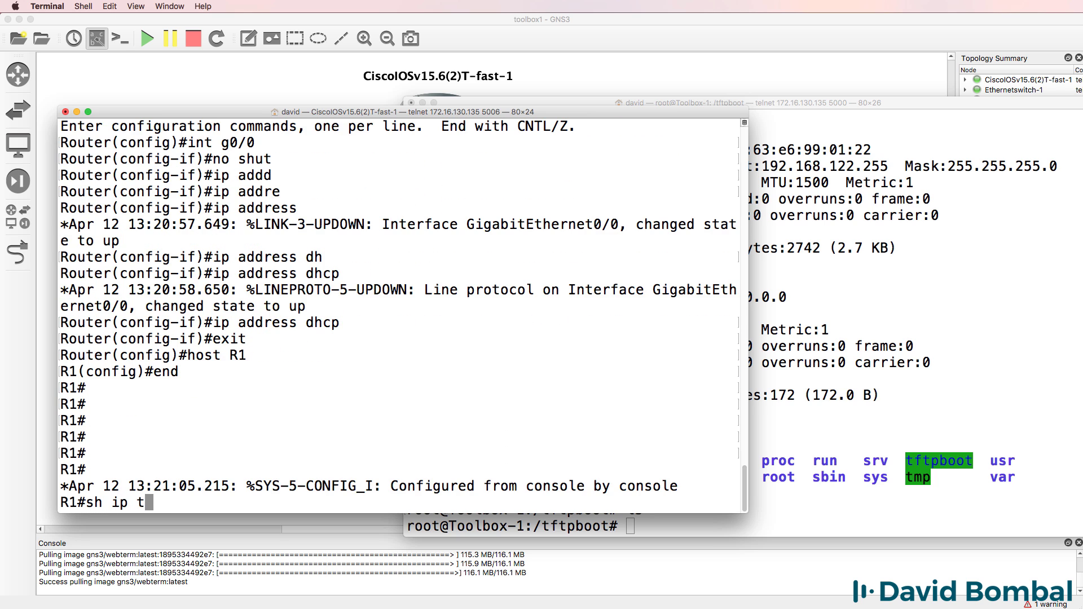
text(in)
key(BackSpace)
key(BackSpace)
key(BackSpace)
text(int brief)
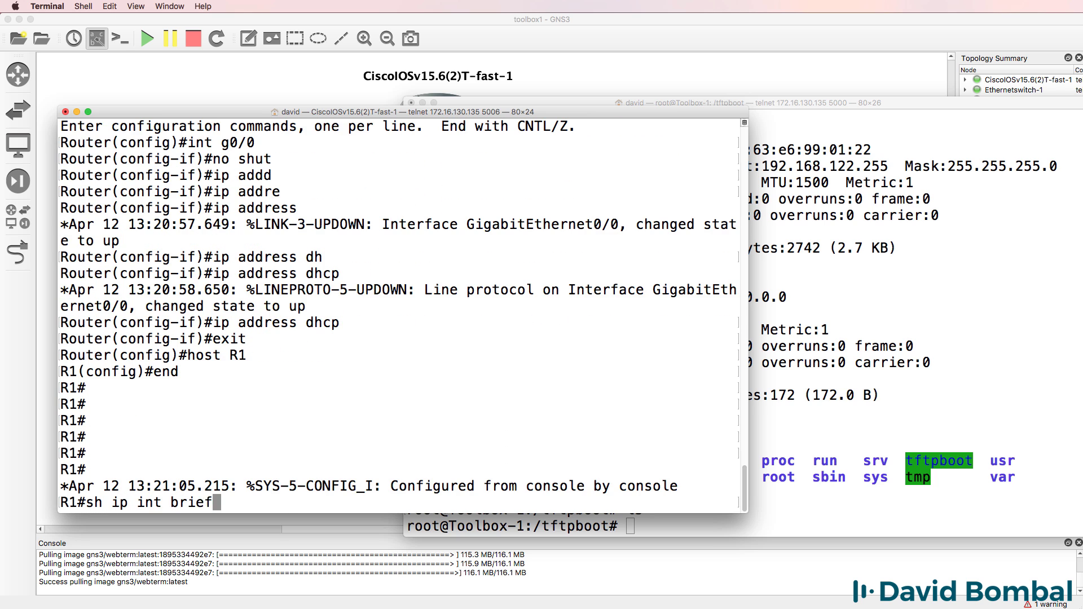
key(Return)
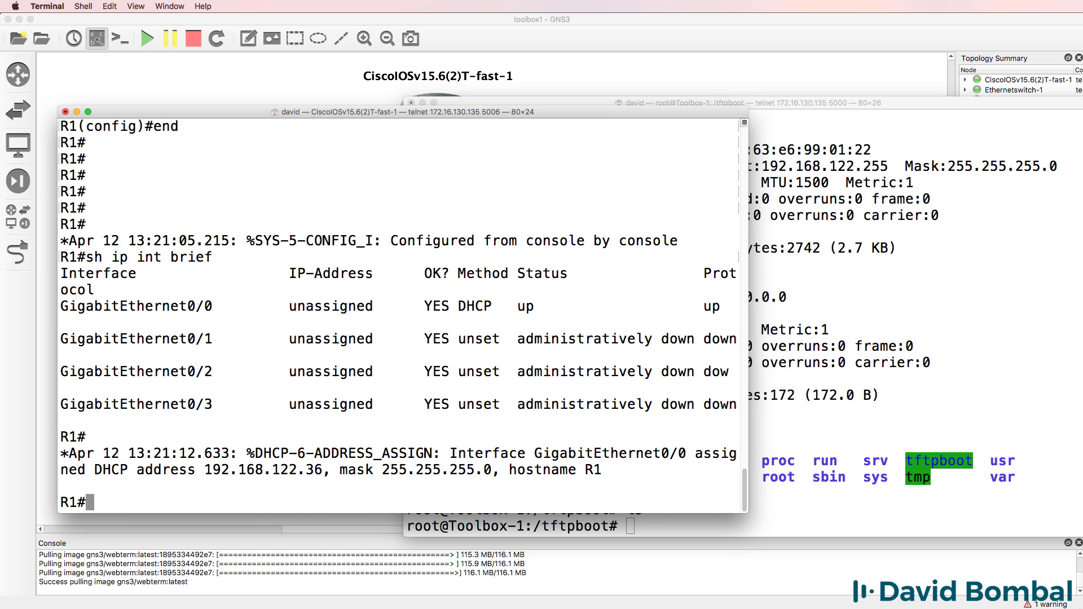
Ping the Toolbox at 192.168.122.43 from R1.
text(ping 192.)
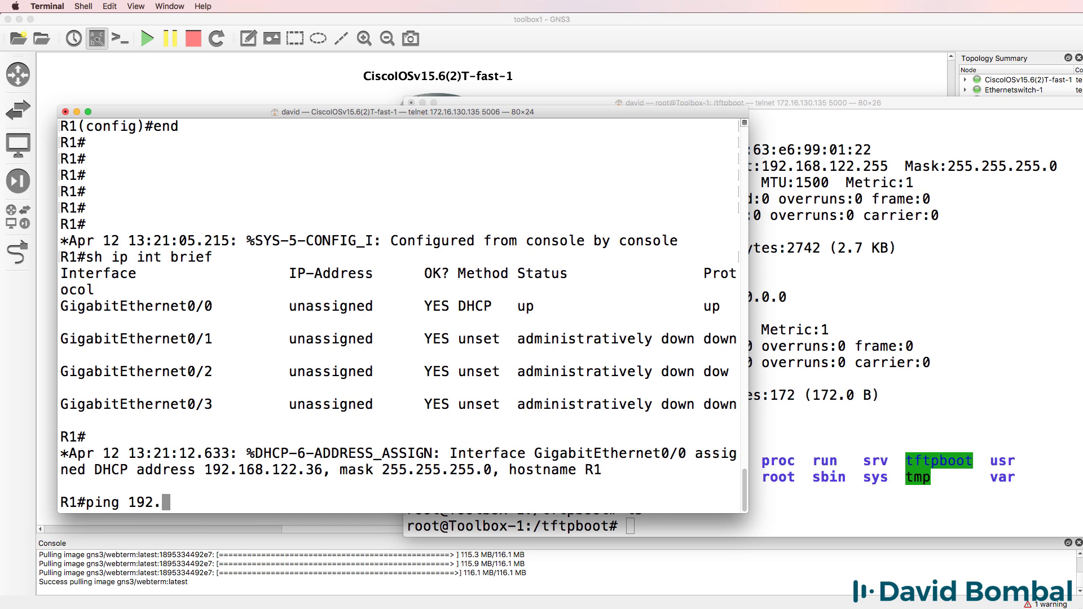
text(168.122.)
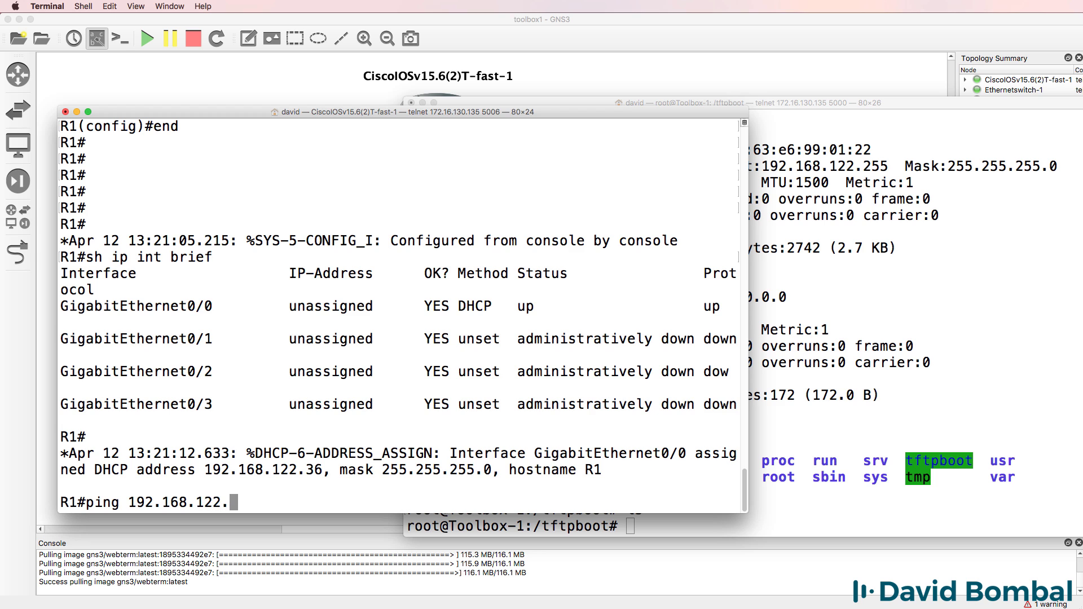
click(814, 182)
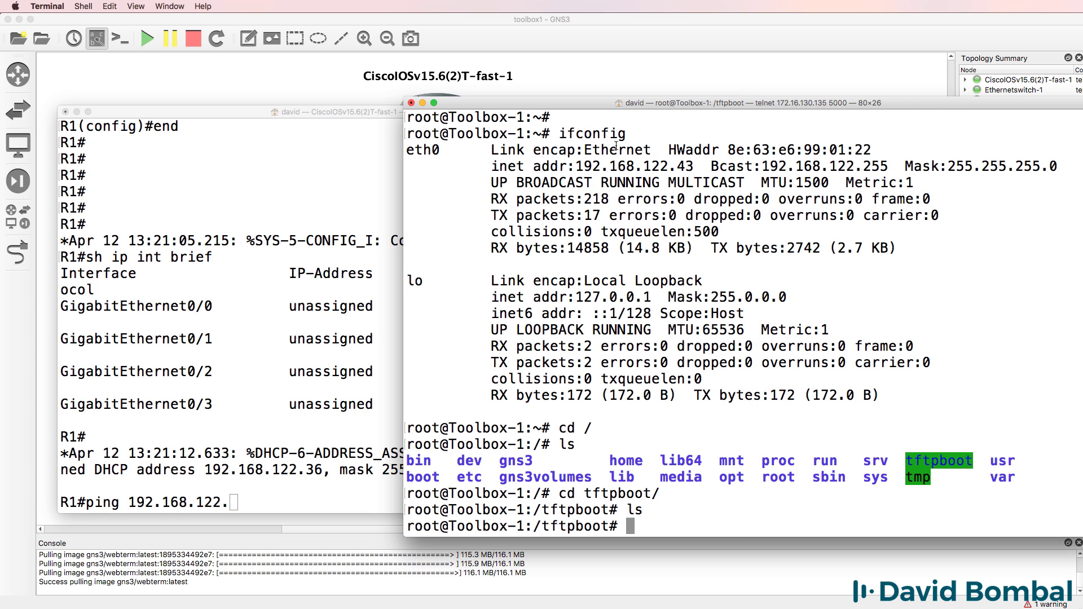
drag(694, 167, 675, 167)
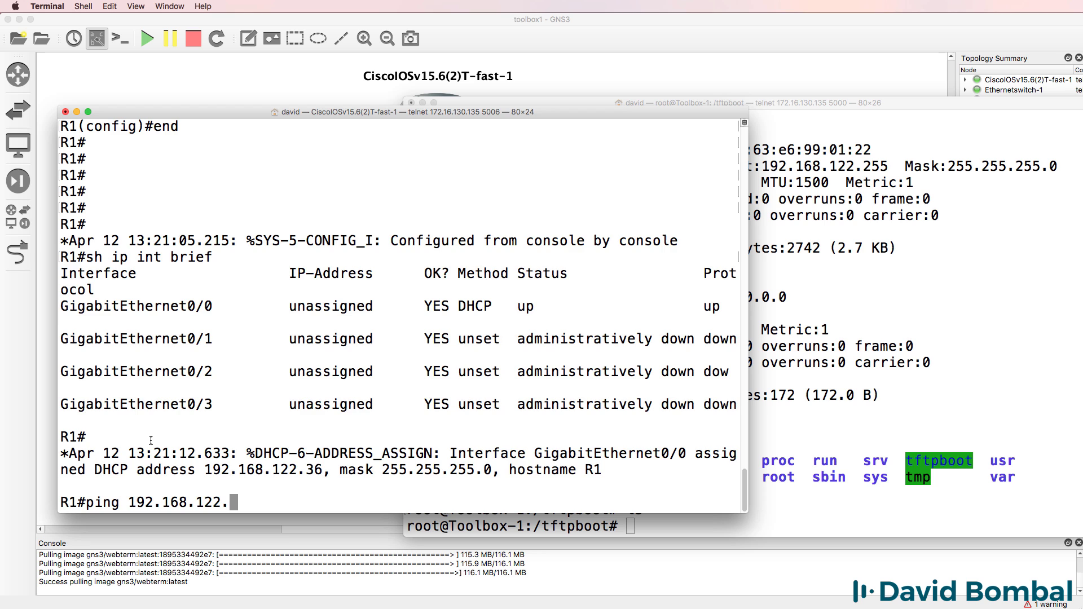
click(231, 338)
text(43)
key(Return)
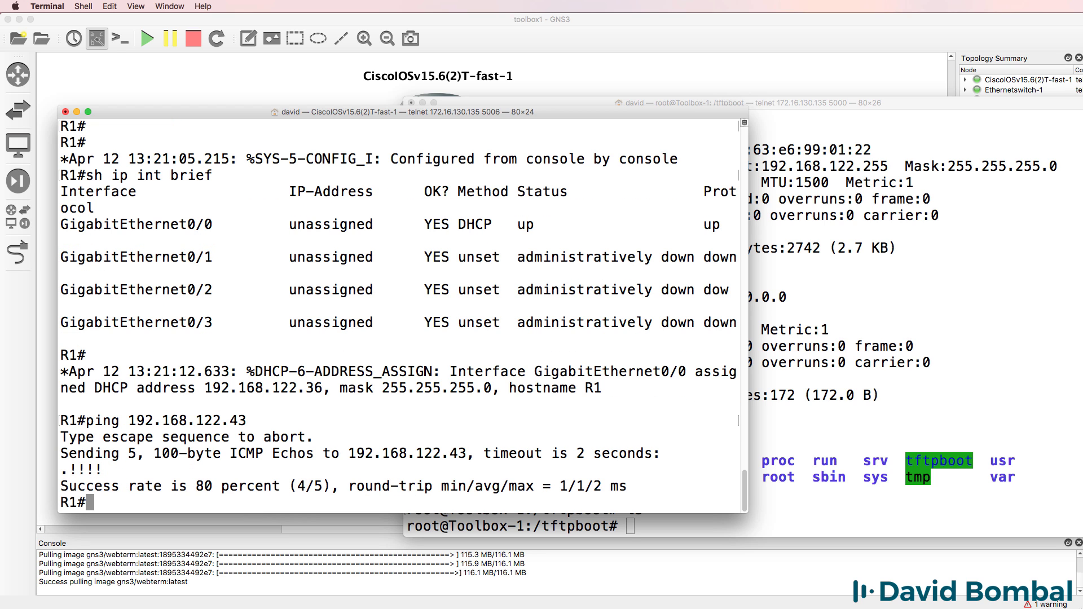
Copy R1's running-config via TFTP to 192.168.122.43 with the default r1-confg filename.
text(coy)
key(BackSpace)
key(BackSpace)
text(py ru)
key(Tab)
text(tftp)
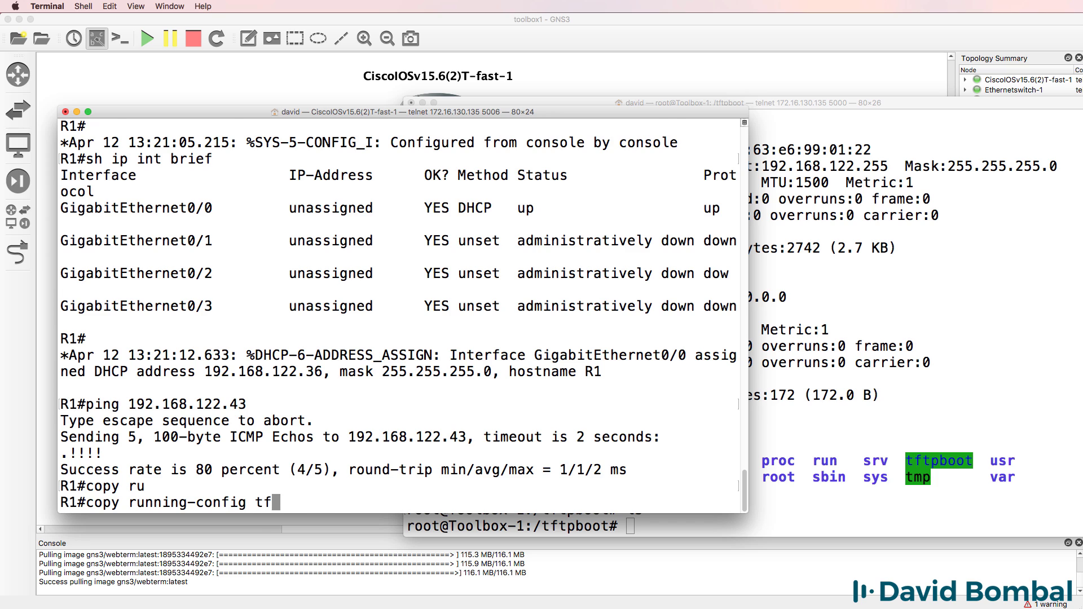
key(Return)
text(192.168.)
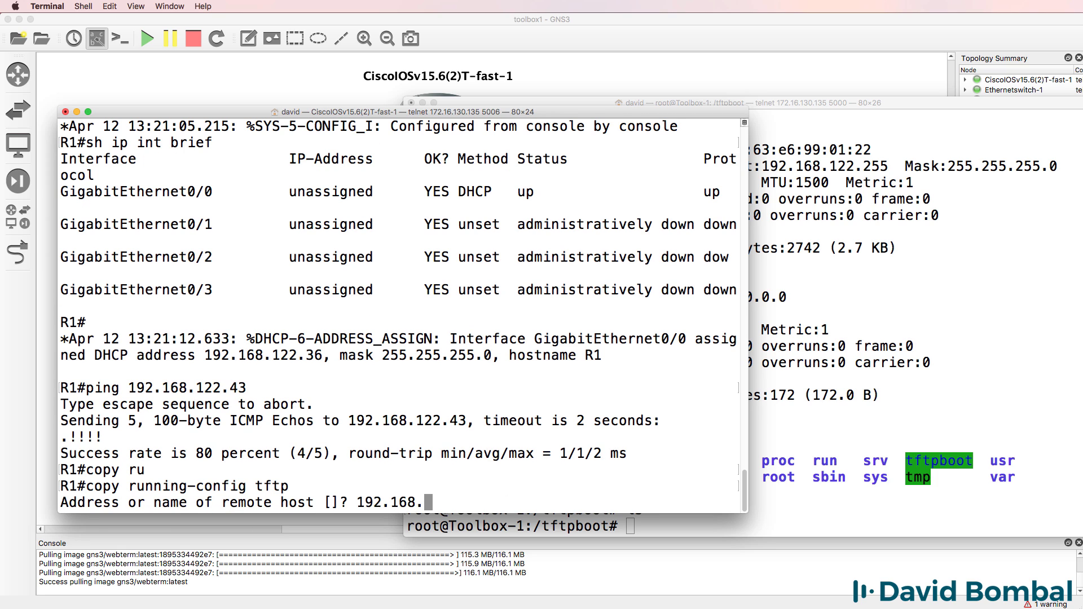
text(122.43)
key(Return)
key(Return)
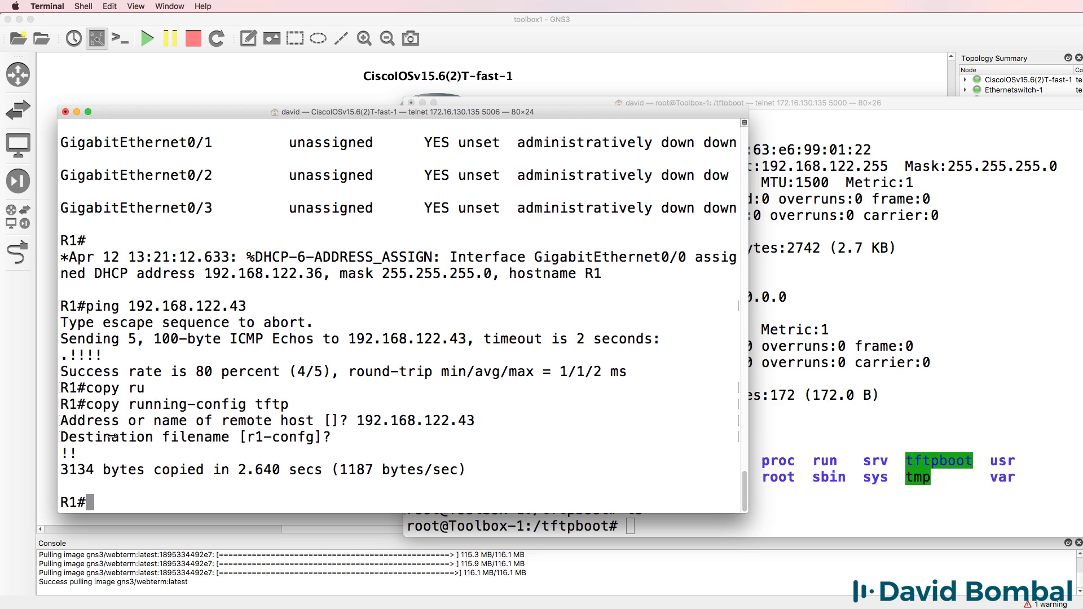
drag(505, 470, 4, 361)
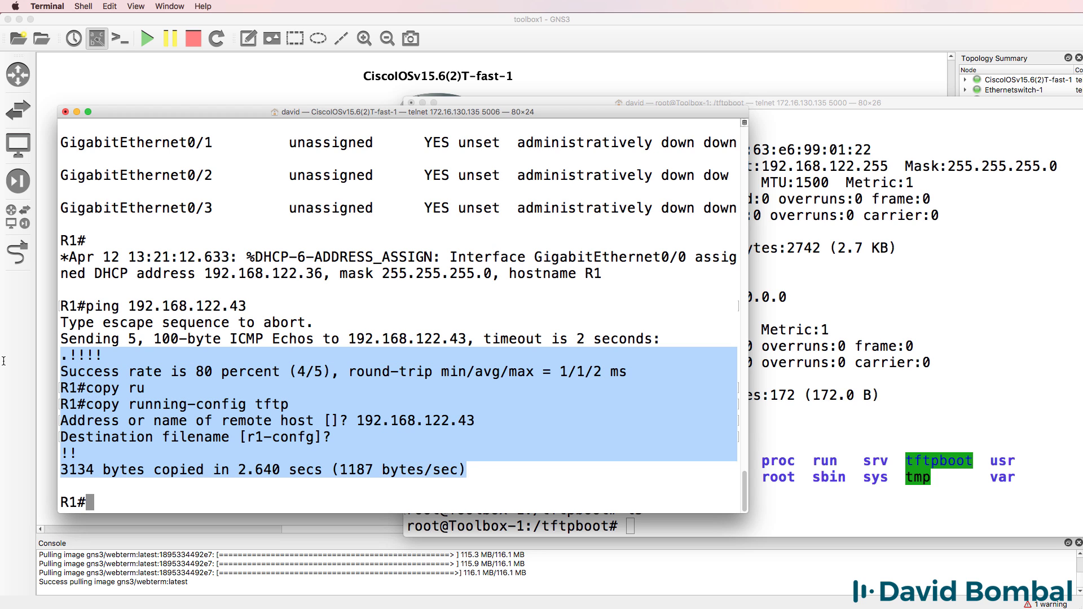
On Toolbox, list /tftpboot and open the r1-confg backup in the more pager.
click(819, 404)
text(ls)
key(Return)
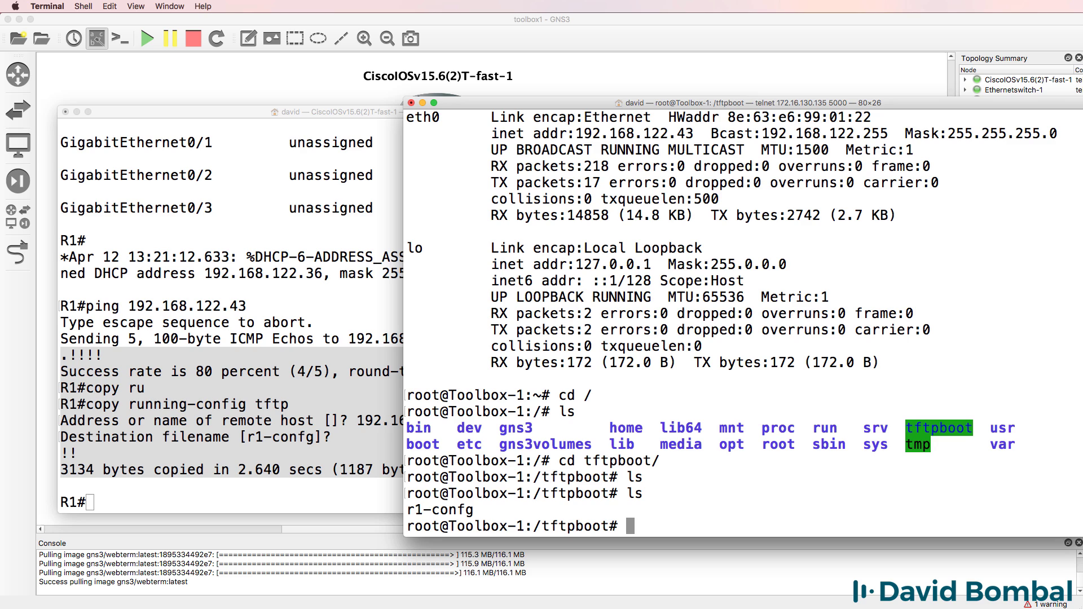
text(cat)
key(BackSpace)
key(BackSpace)
key(BackSpace)
key(BackSpace)
text(more r)
key(Tab)
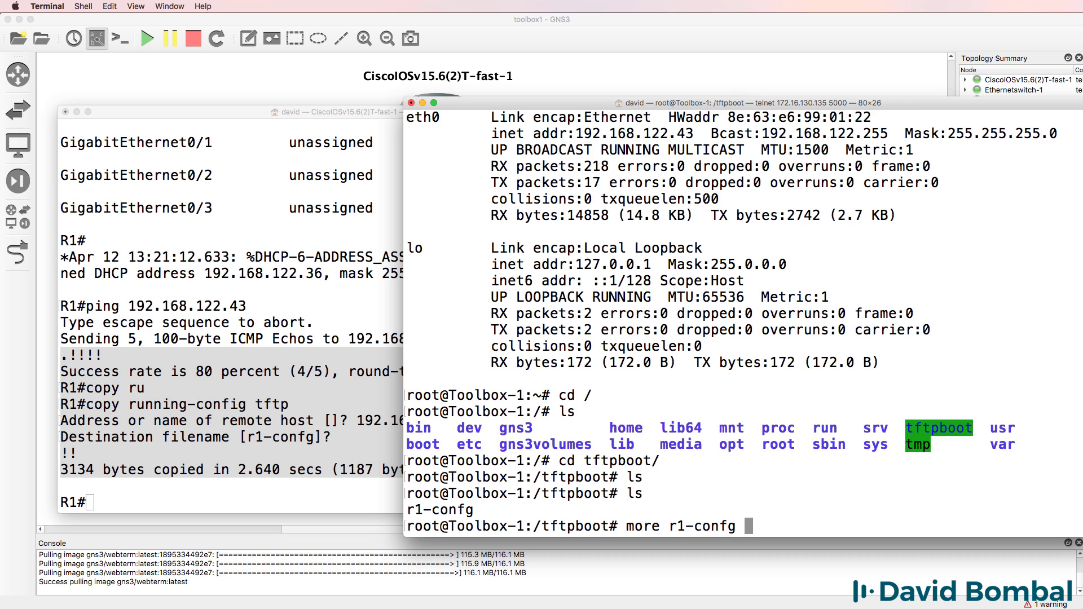
key(Return)
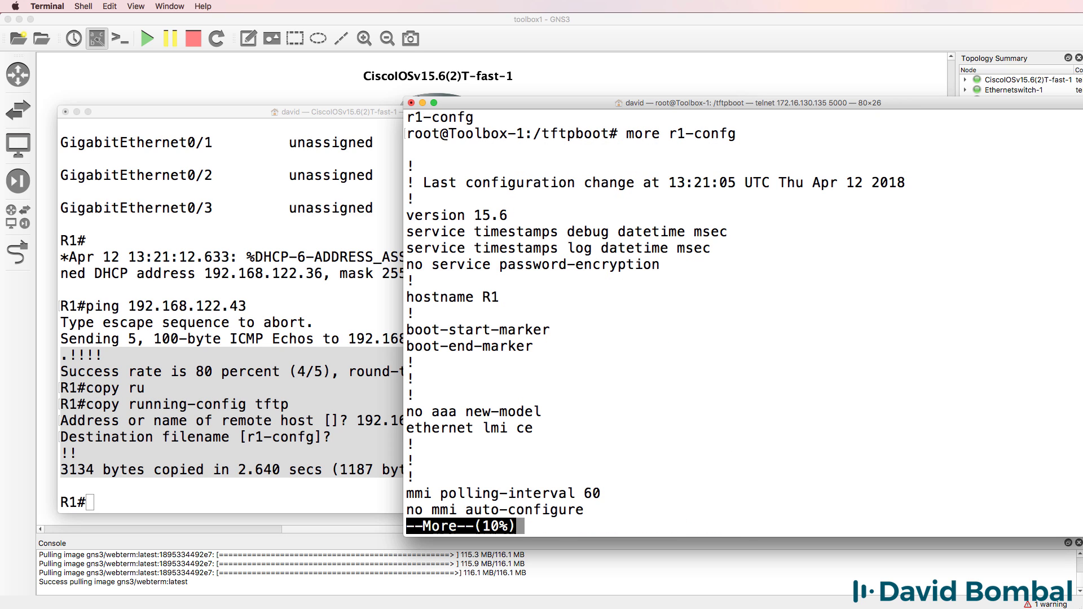
Page through the backed-up r1-confg file to its end.
triple_click(969, 185)
key(space)
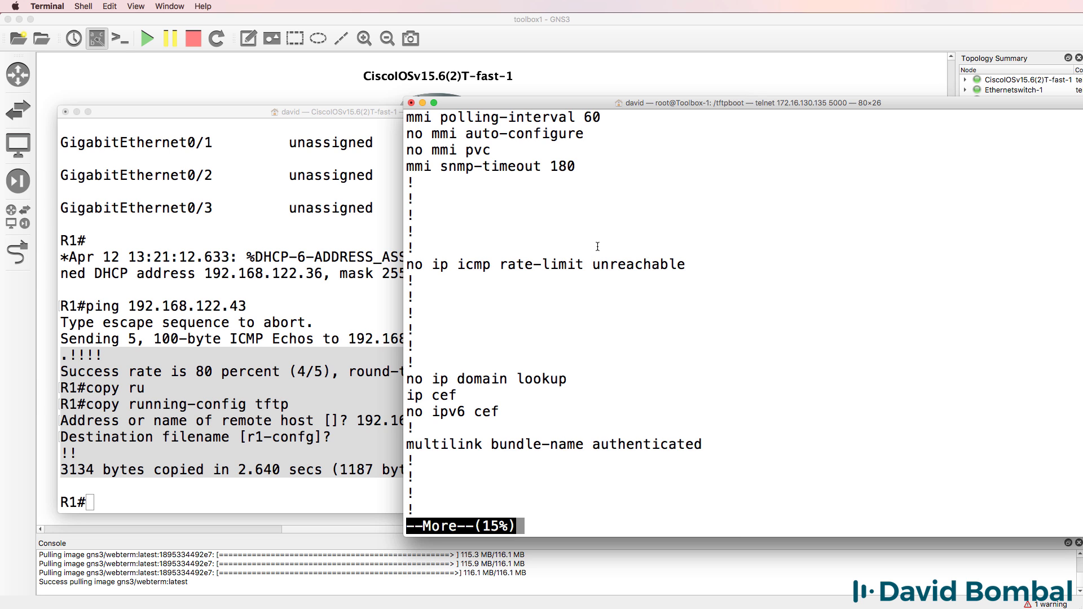
key(space)
key(space)
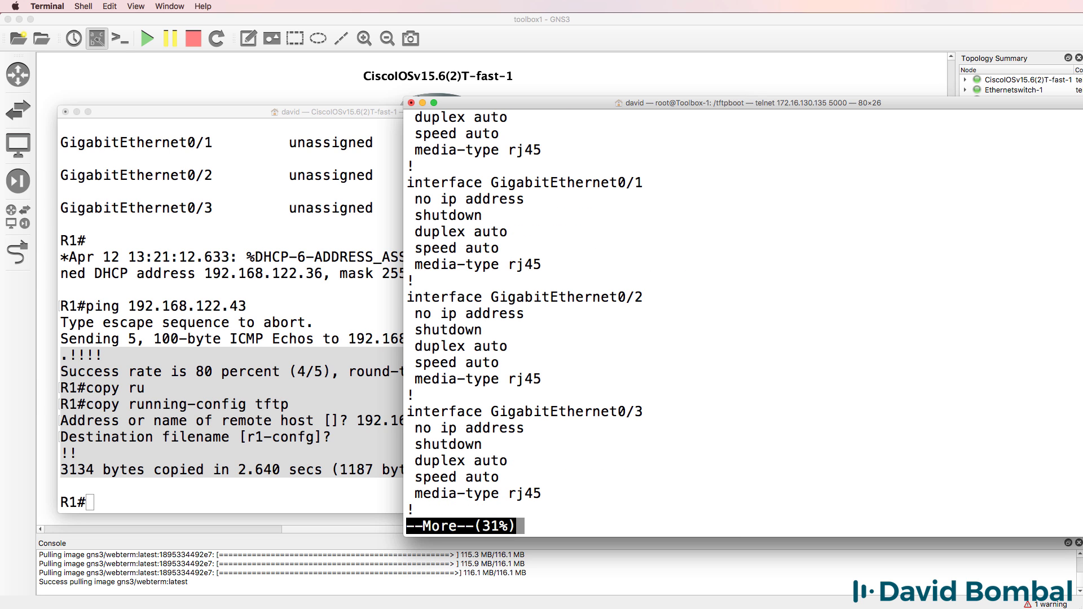
key(space)
key(space)
key(space)
Save R1's running configuration with wr.
click(253, 408)
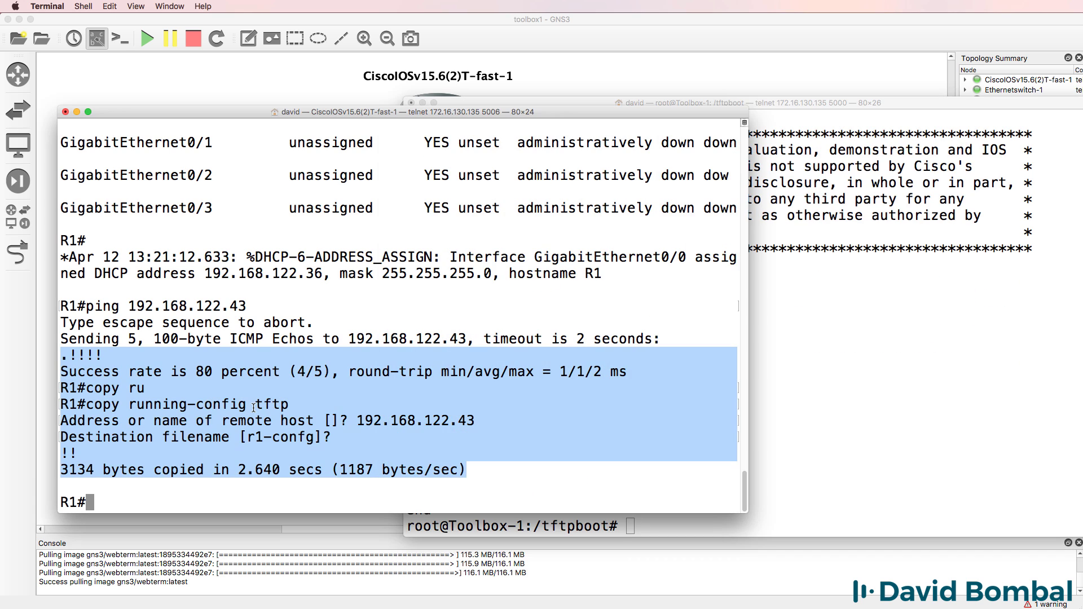
text(wr)
key(Return)
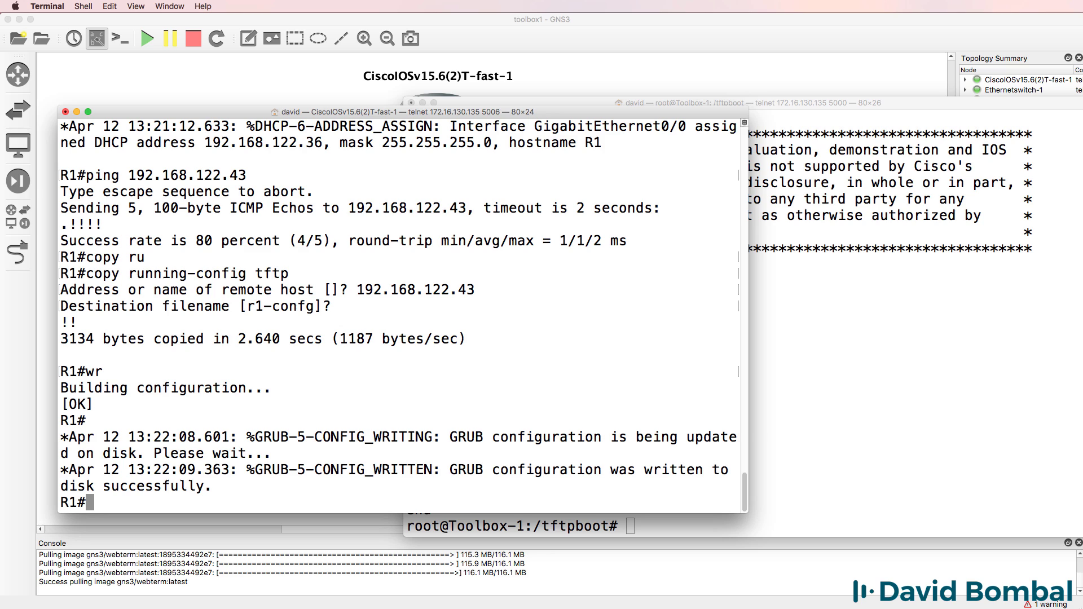
Copy R1's startup-config via TFTP to 192.168.122.43 as r1-start.
text(copy st)
key(Tab)
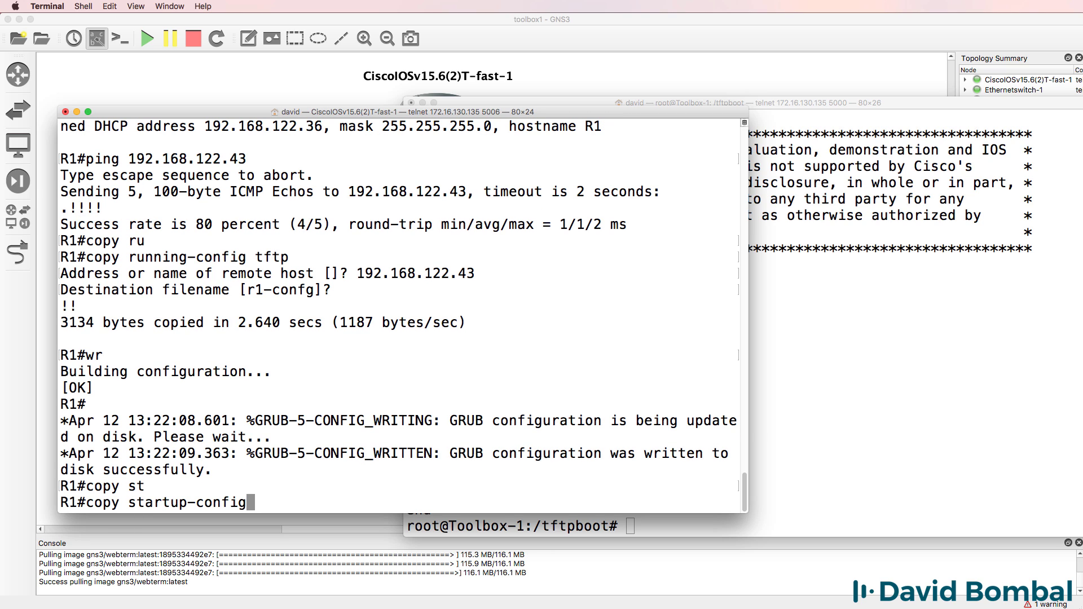
text(tftp)
key(Return)
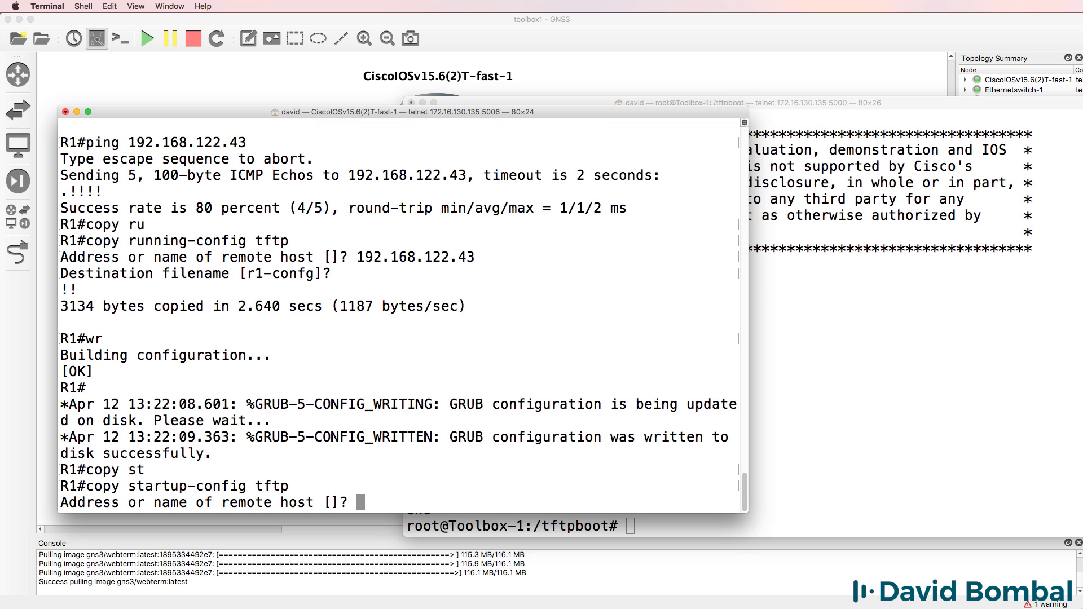
text(192.168.122)
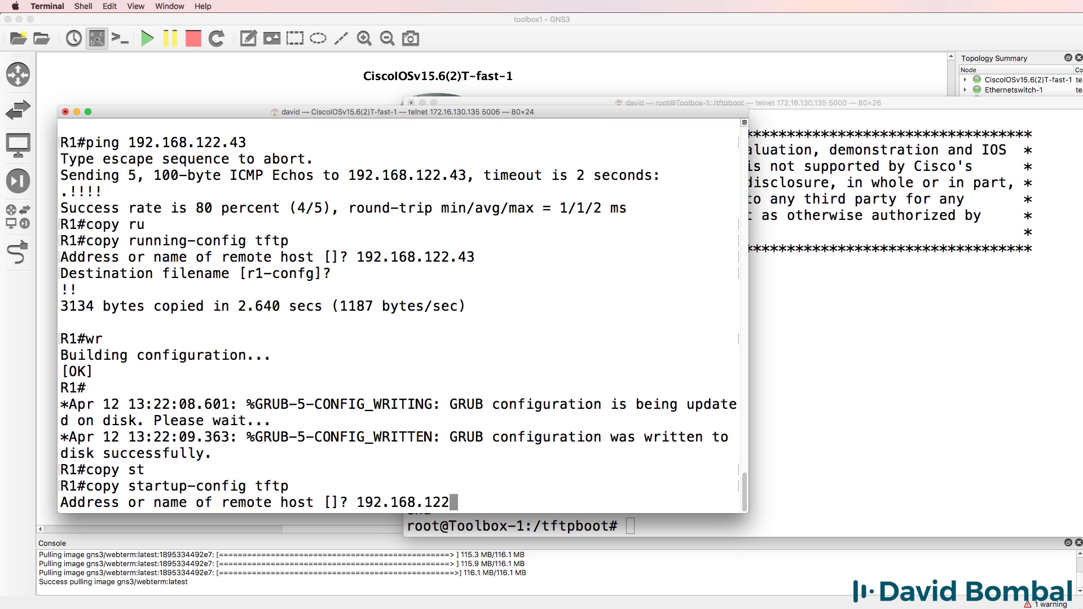
text(.)
text(43)
key(Return)
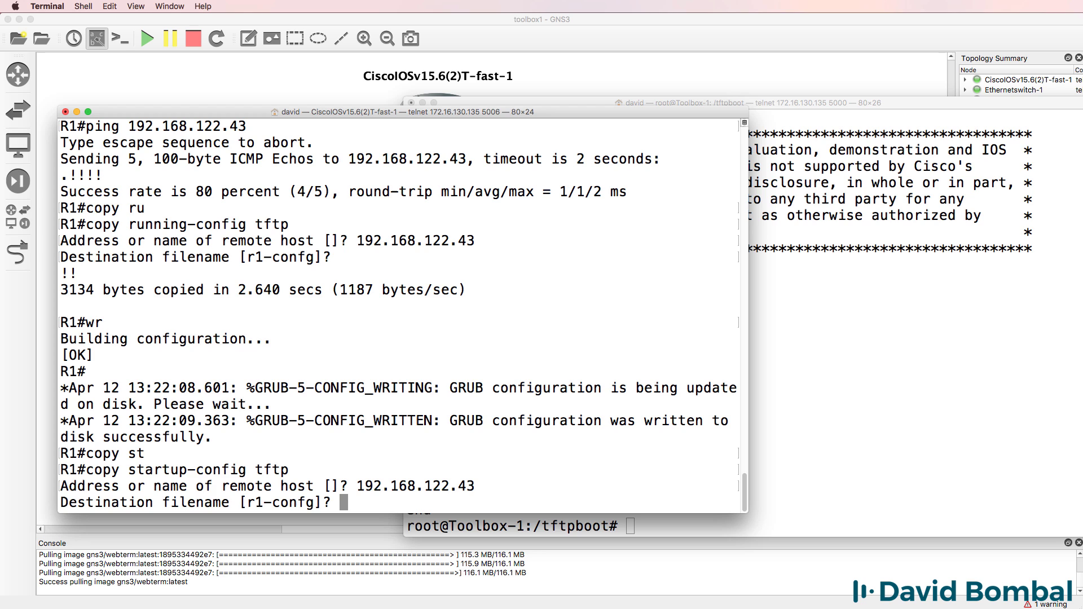
text(r1-start)
key(Return)
drag(477, 470, 1, 410)
click(982, 416)
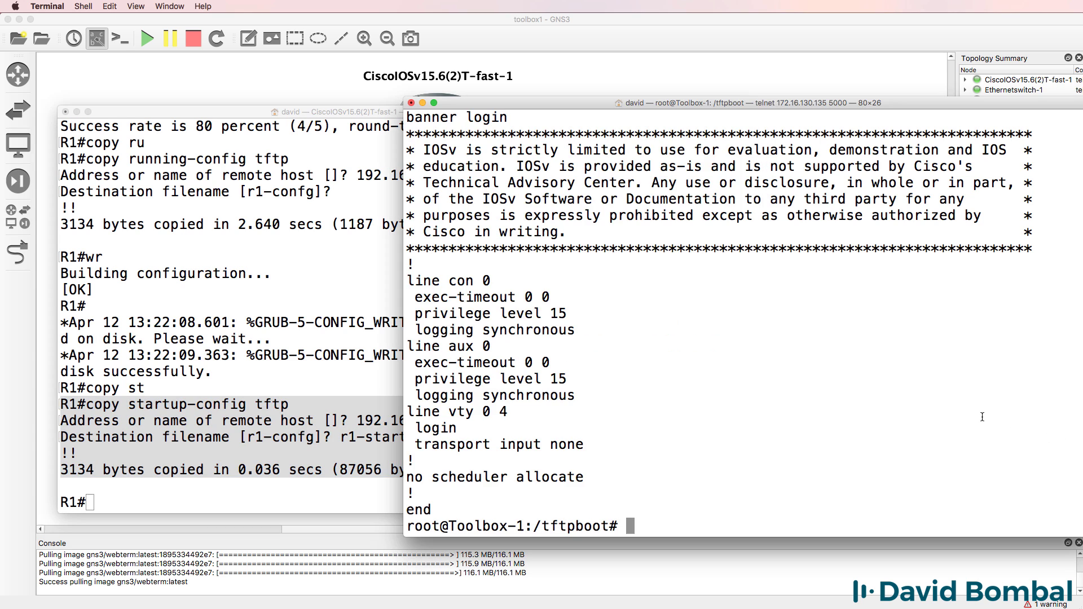
List tftpboot and page through r1-start with more, then quit.
text(ls)
key(Return)
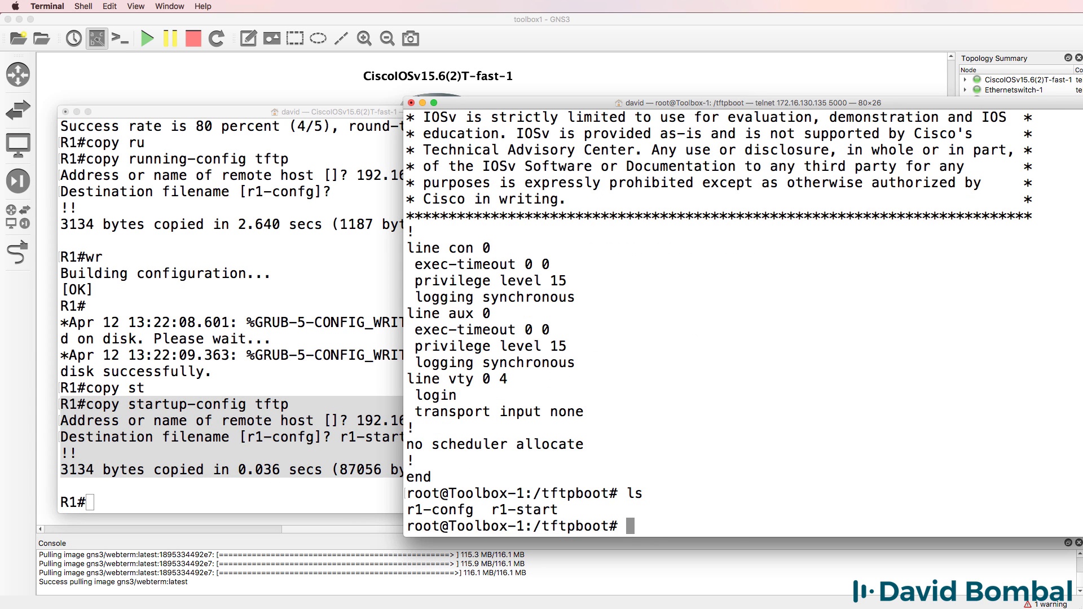
text(more r1-start)
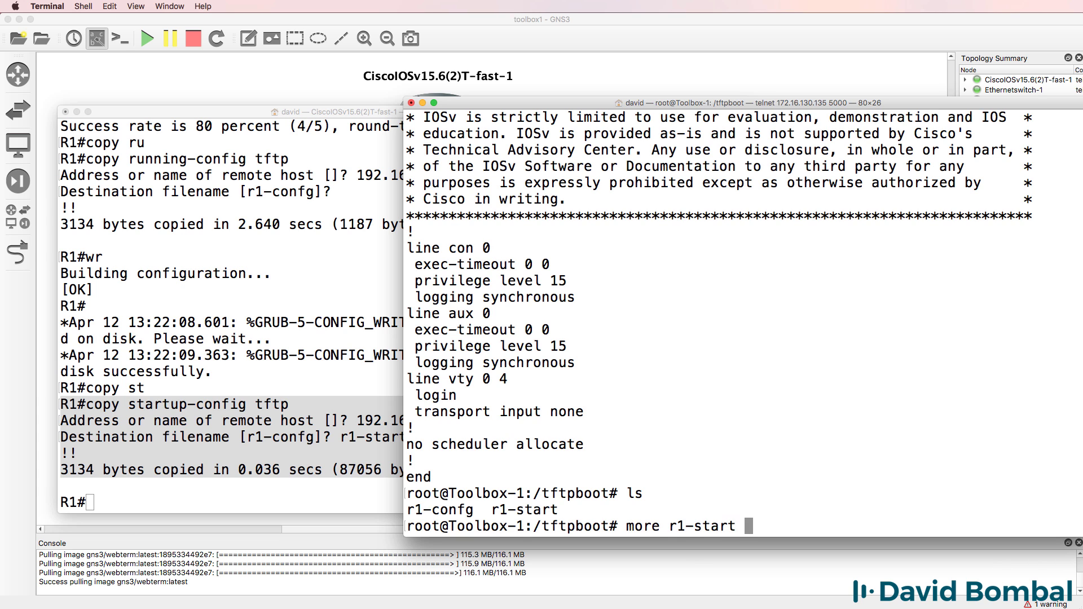
key(Return)
key(space)
key(space)
key(space)
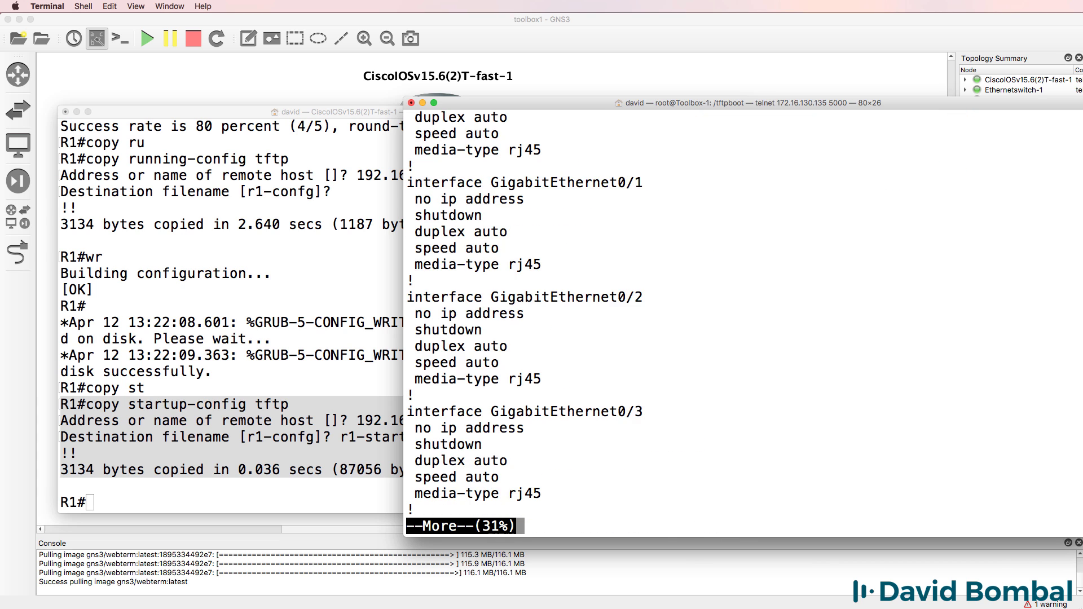
key(space)
key(q)
Reopen r1-start, read it to the end, and list tftpboot again.
key(Up)
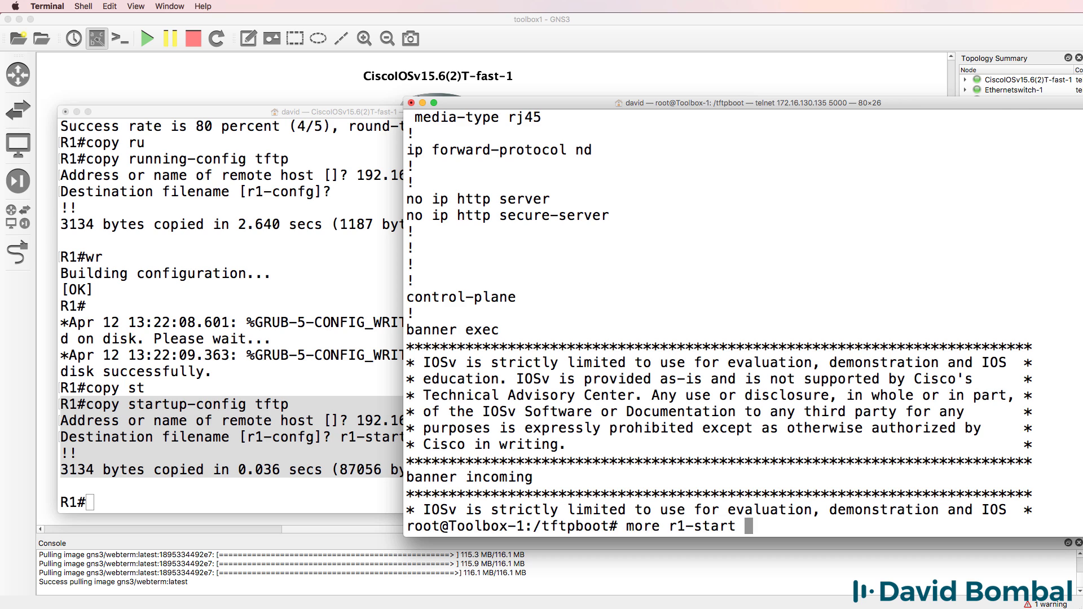
key(Return)
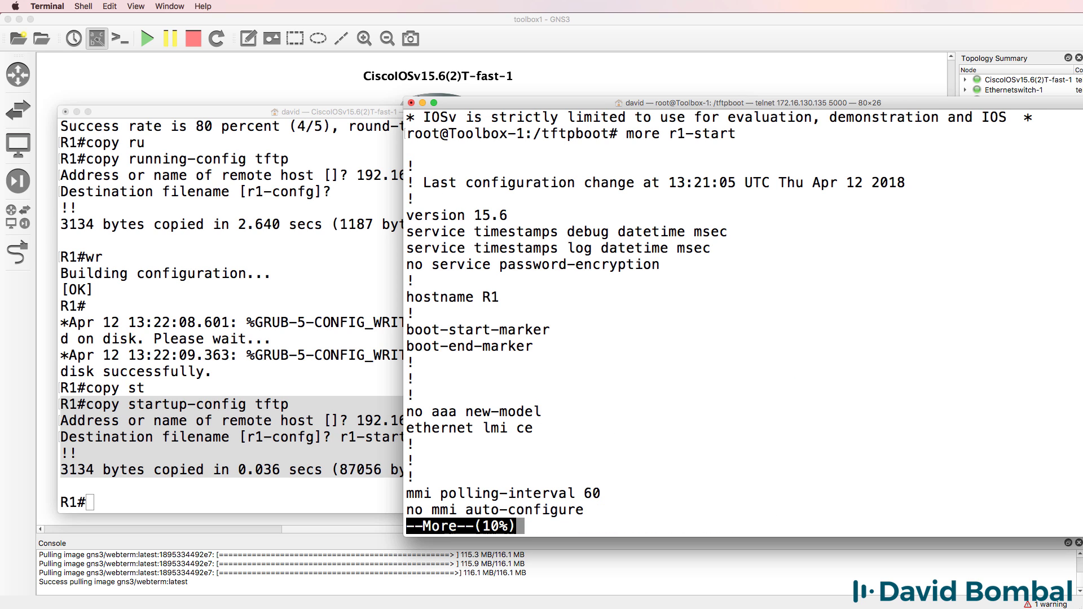
key(space)
key(space)
key(space)
key(space)
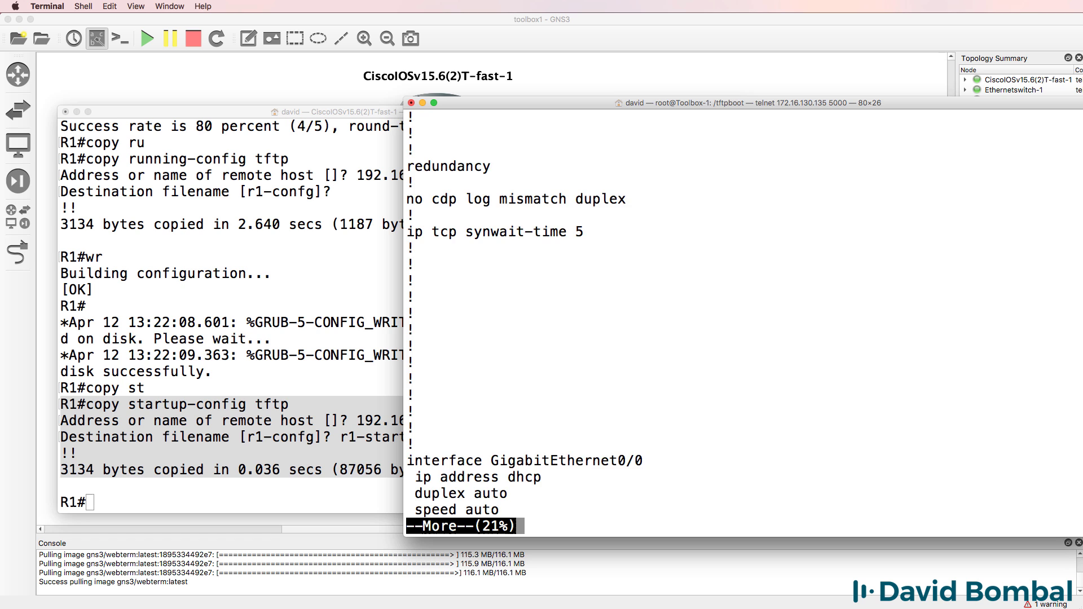
key(space)
key(space)
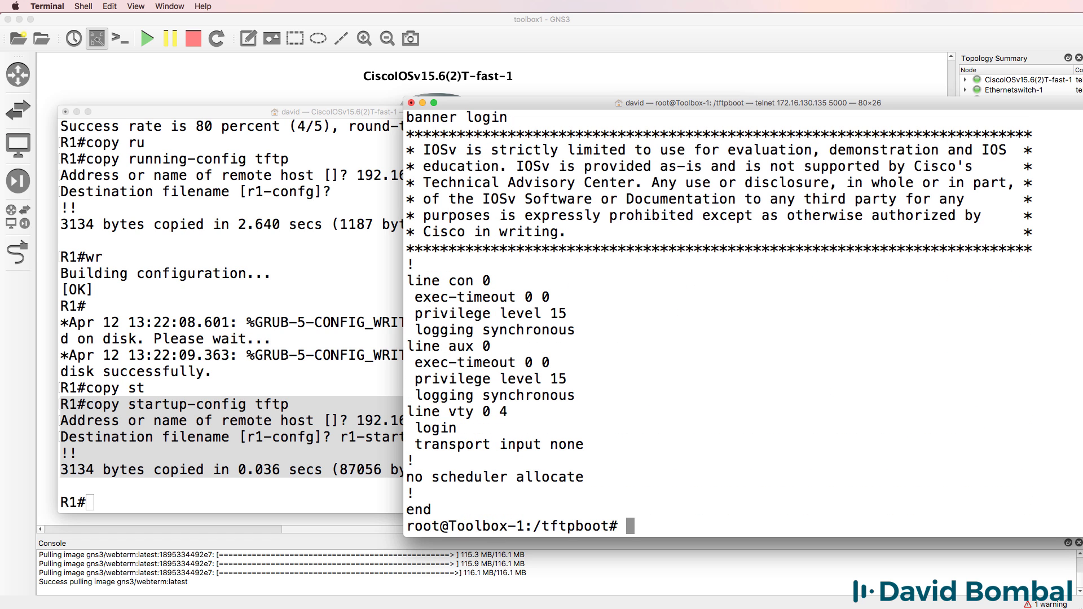
text(ls)
key(Return)
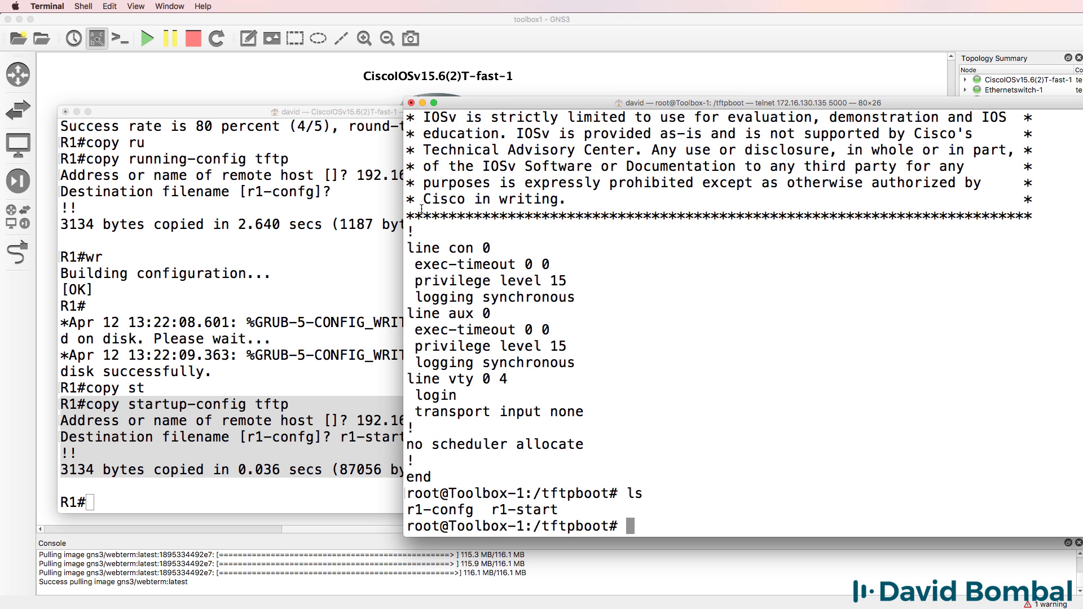
Configure R1 with logging host 192.168.122.43 and leave configuration mode.
key(super+grave)
text(conf t)
key(Return)
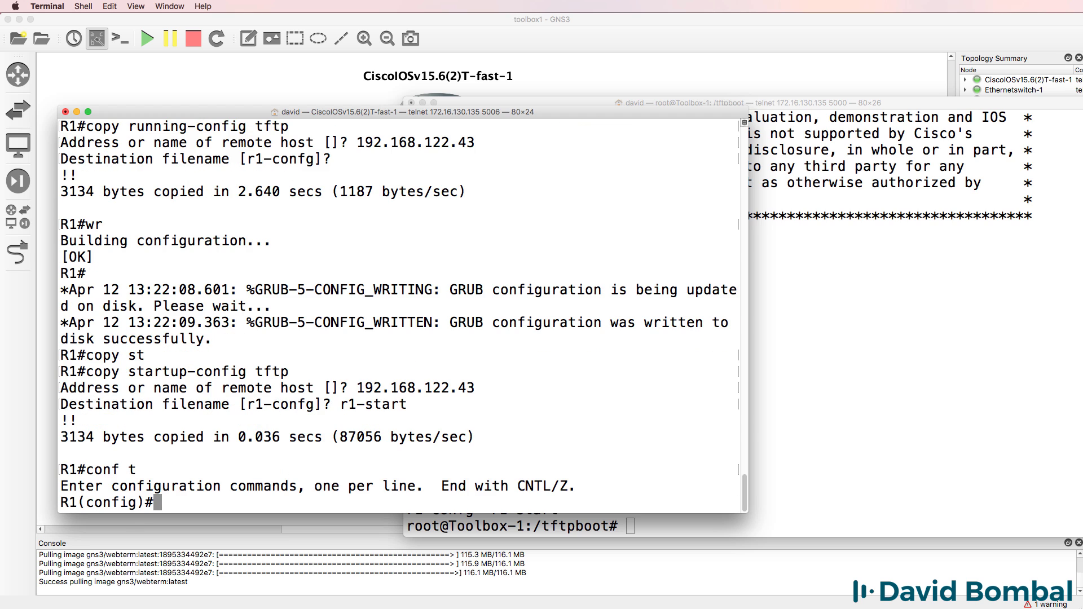
text(logg)
key(Tab)
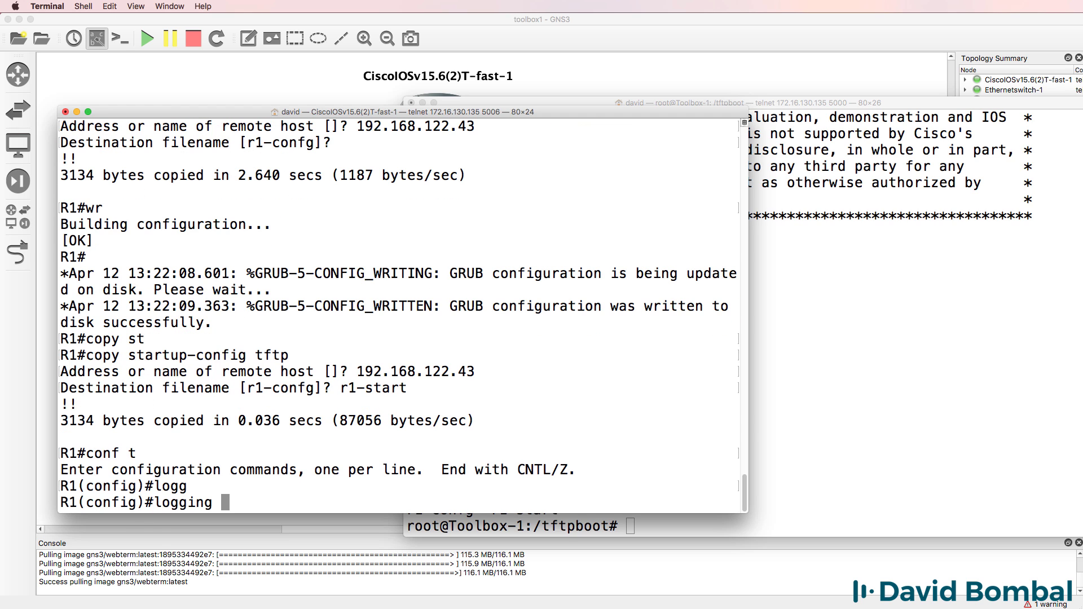
text(ho)
key(Tab)
text(? 192.168)
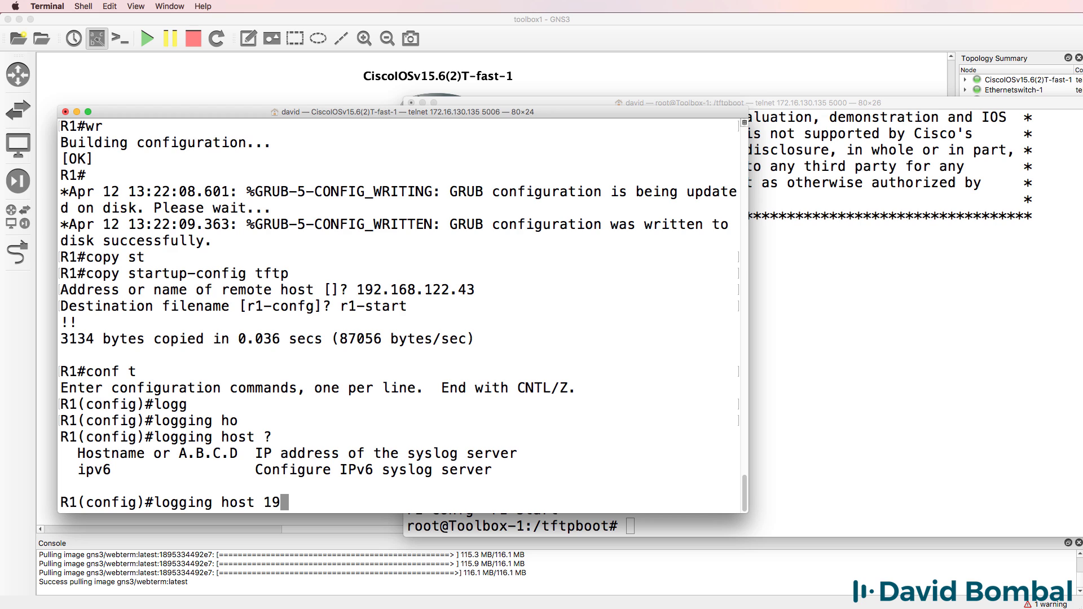
text(.122.)
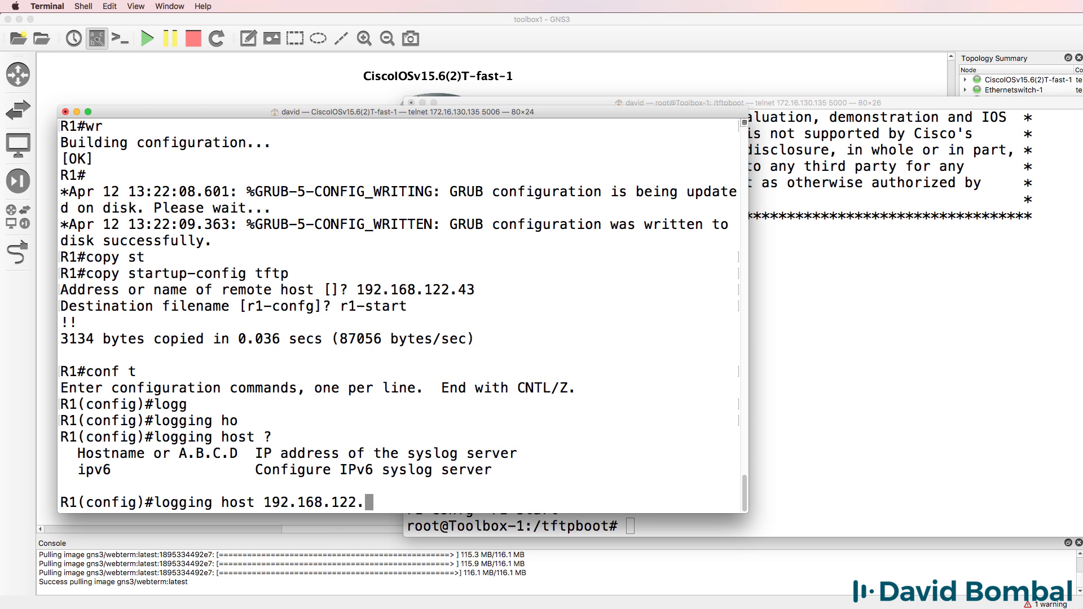
text(43)
key(Return)
text(end)
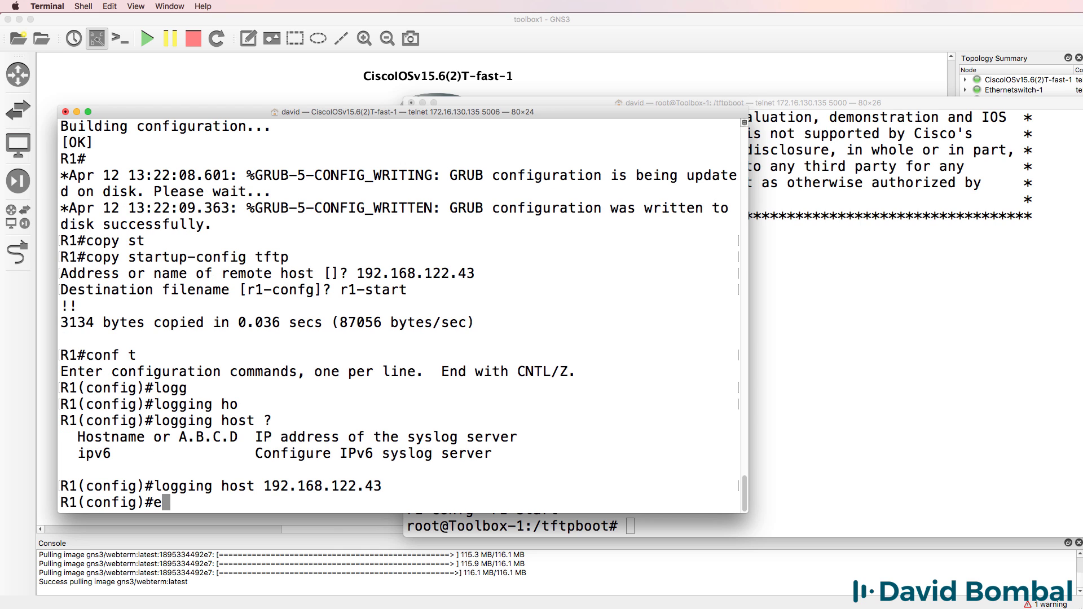
key(Return)
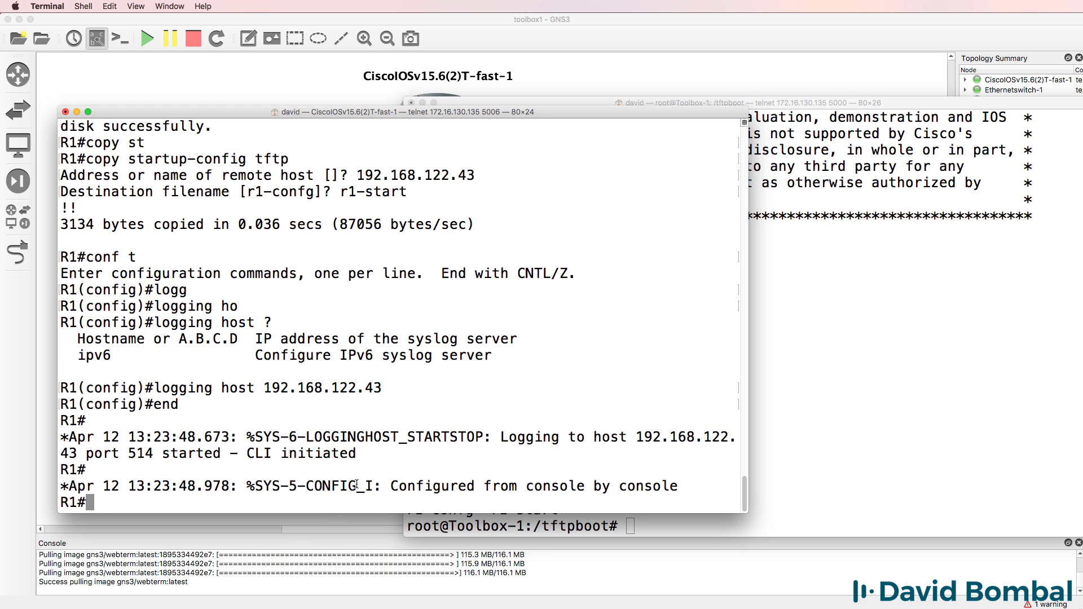
Highlight R1's config log message, then the Toolkit page note that syslog goes to /var/log/syslog.
drag(361, 456, 173, 420)
drag(681, 485, 16, 488)
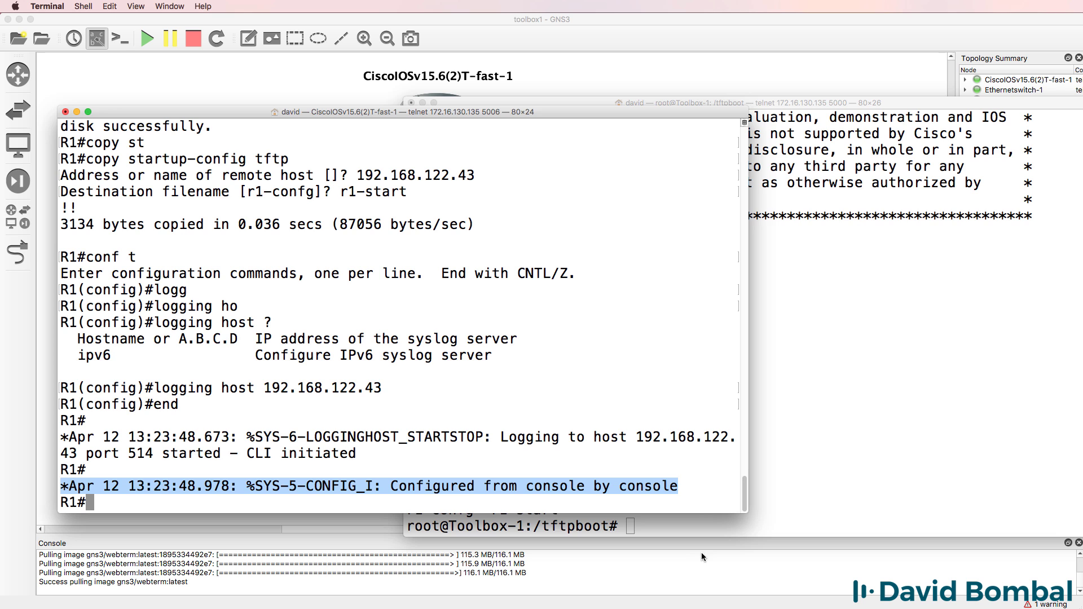
key(super+Tab)
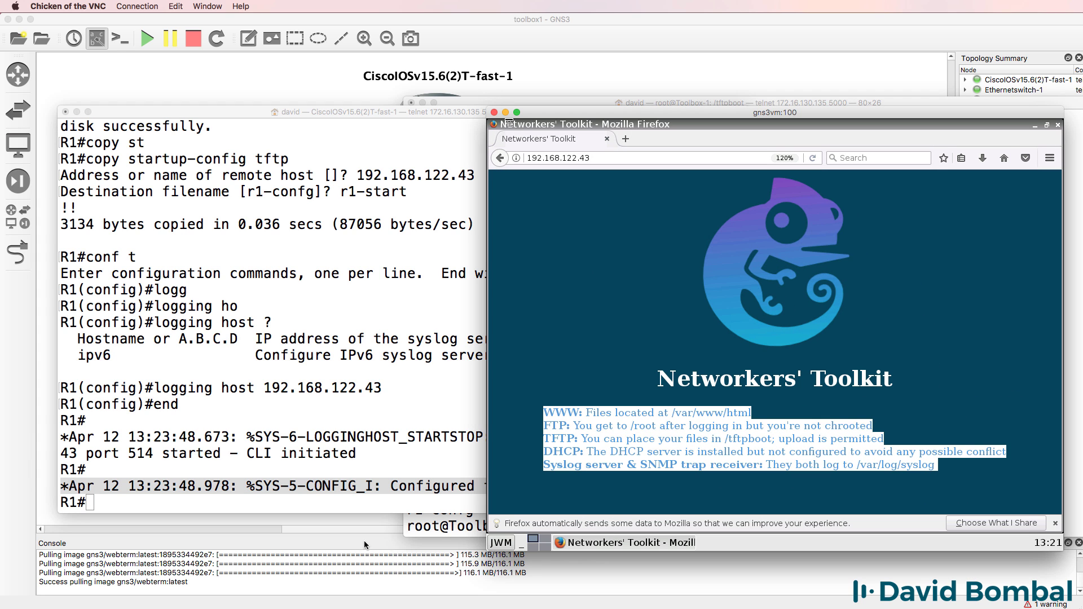
drag(543, 465, 941, 470)
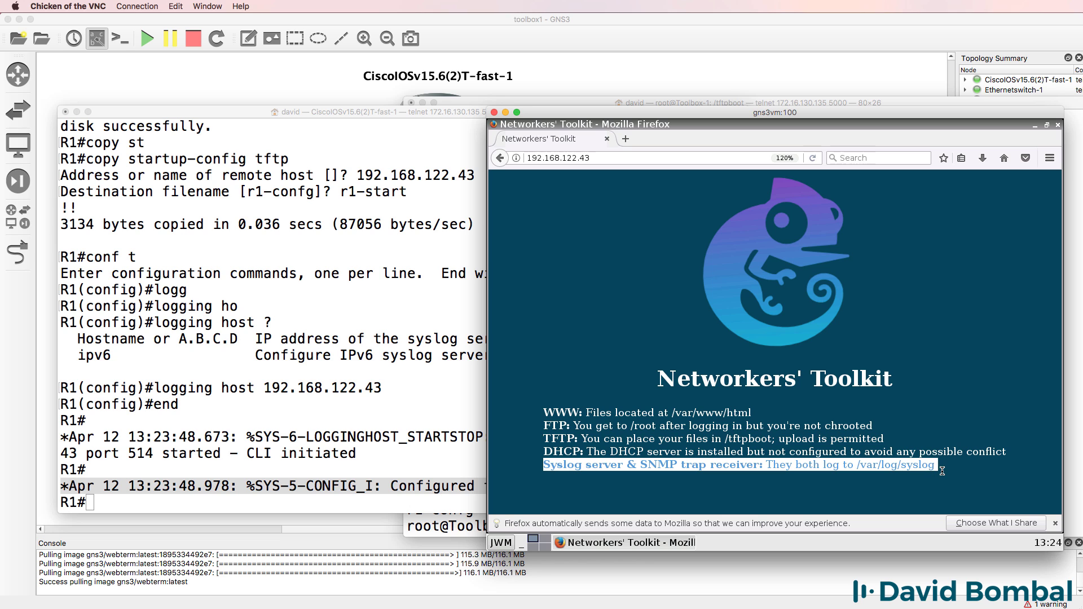
In the Toolbox shell, move to /var/log and list its log files.
click(445, 522)
text(cd )
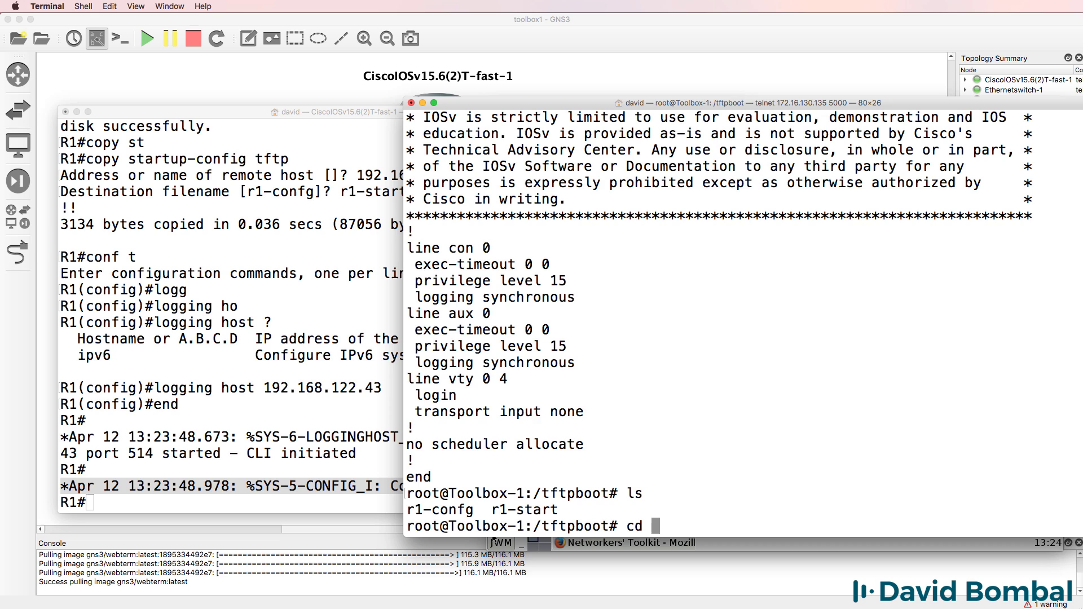
text(/var)
key(Return)
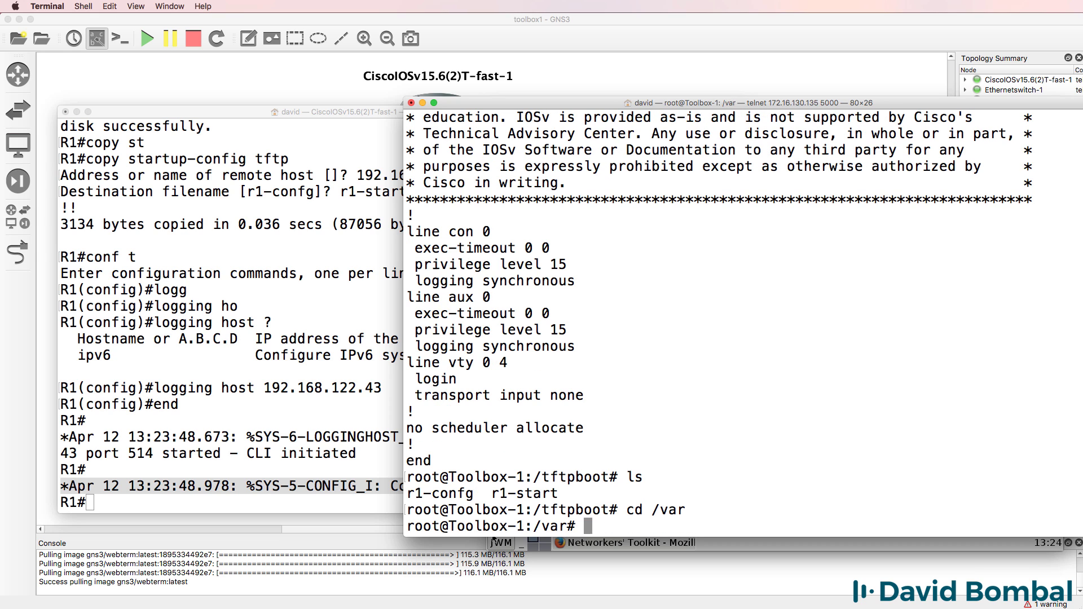
text(cd log)
key(Return)
text(ls)
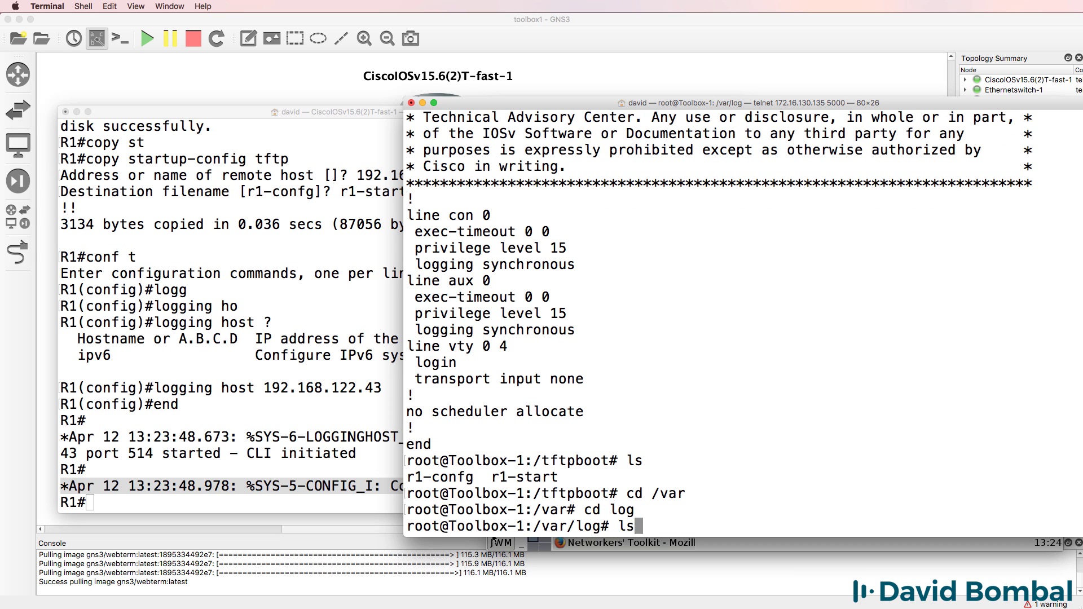
key(Return)
text(cd syslog)
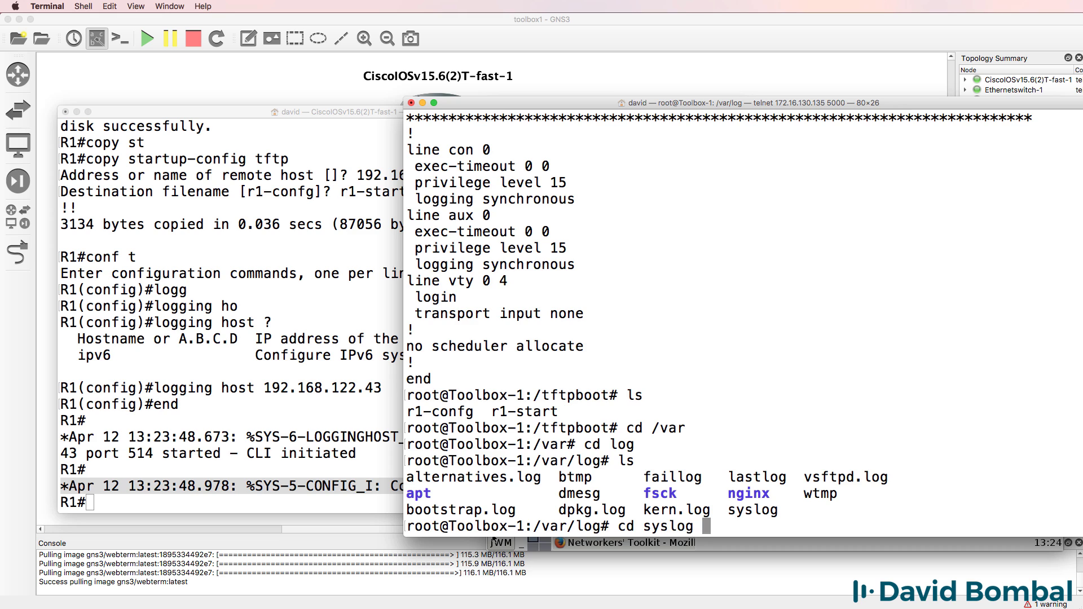
key(Return)
Page through the syslog file with more.
text(mo)
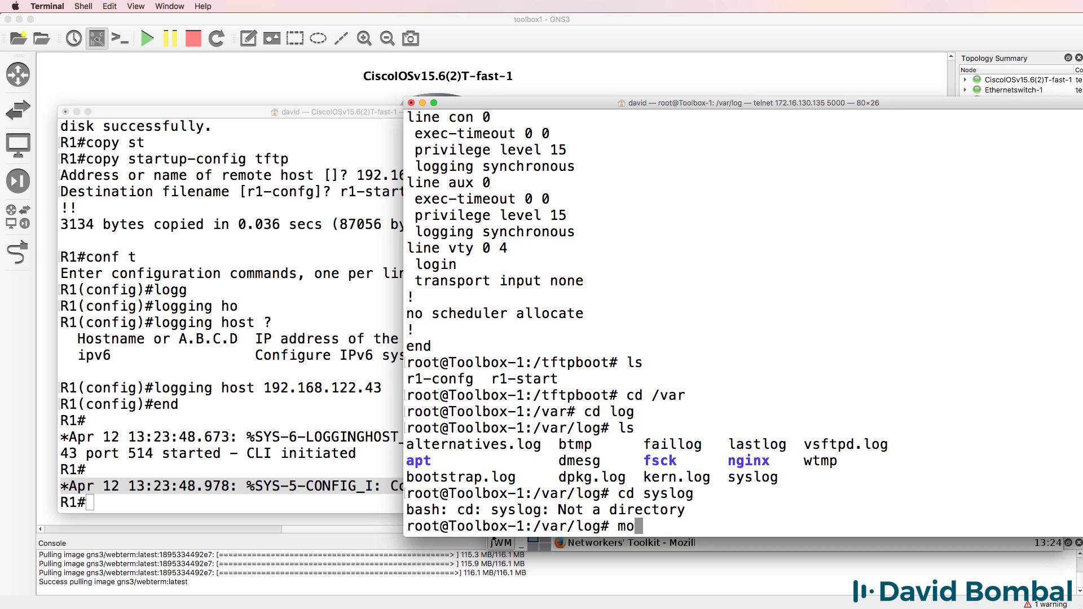
text(re syslog)
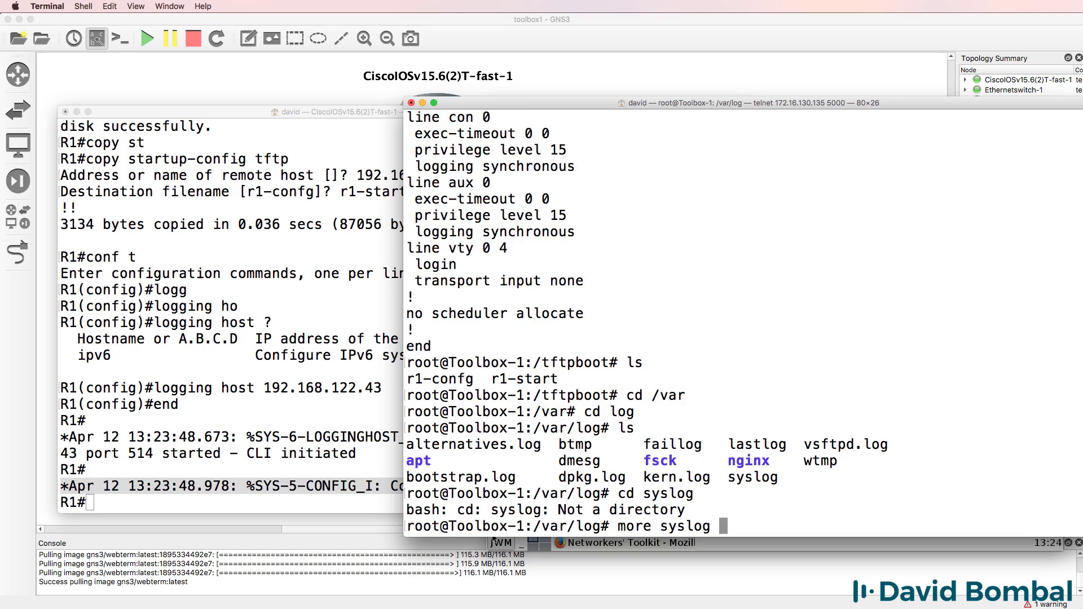
key(Return)
key(space)
key(space)
key(space)
key(space)
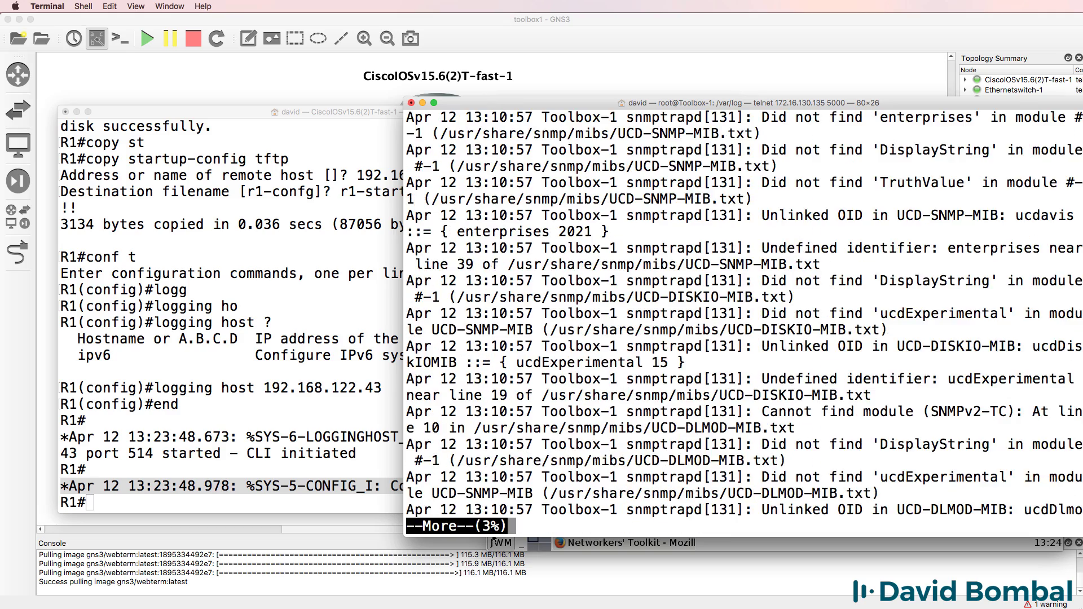
key(space)
key(space)
key(space)
key(space)
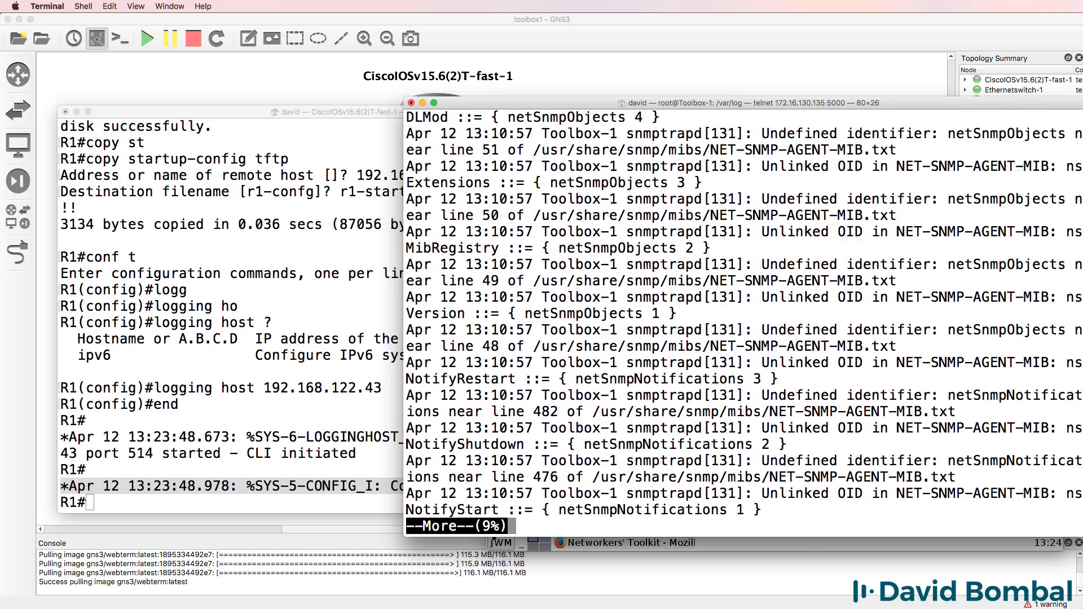
key(space)
key(space)
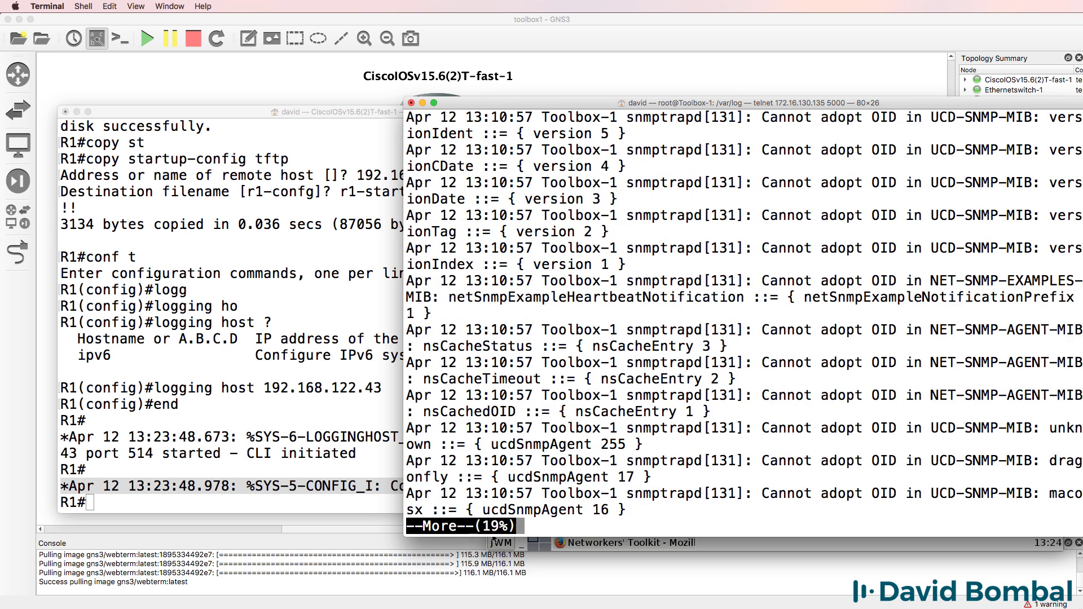
Print syslog with cat and highlight R1's logging-host and configured-from-console entries.
text(qmore syslog)
key(Left)
key(Left)
key(Left)
key(Left)
key(Left)
key(Left)
key(Left)
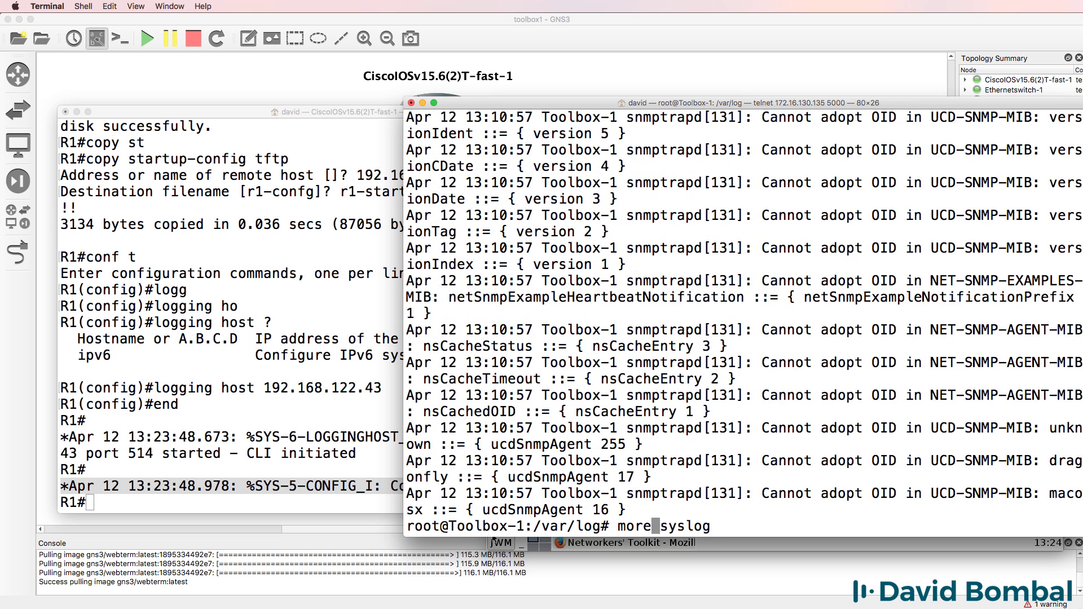
key(BackSpace)
key(BackSpace)
key(BackSpace)
key(BackSpace)
text(cat)
key(Return)
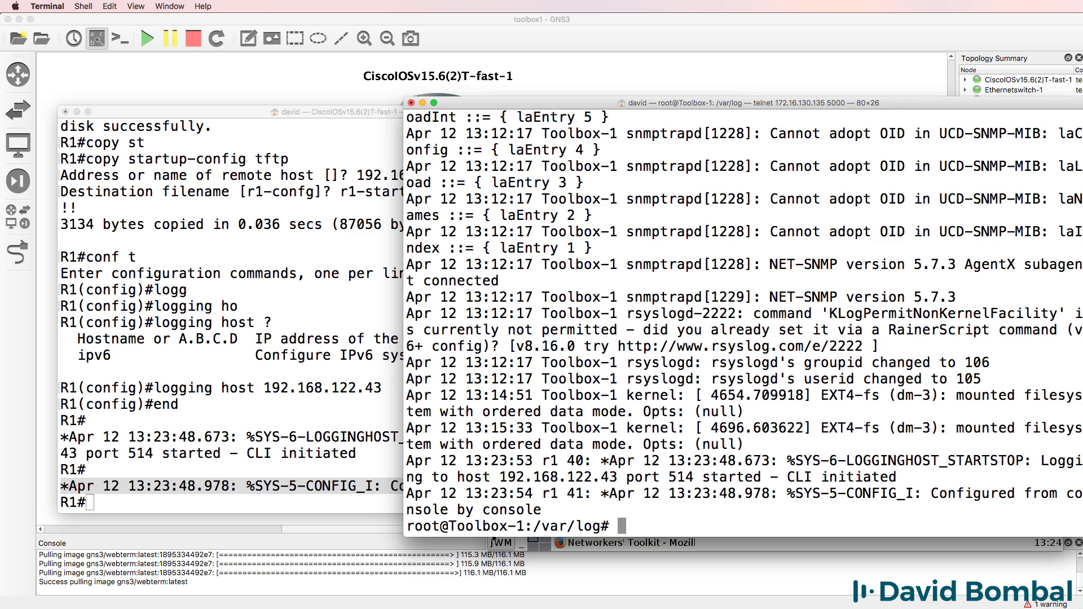
drag(544, 510, 409, 455)
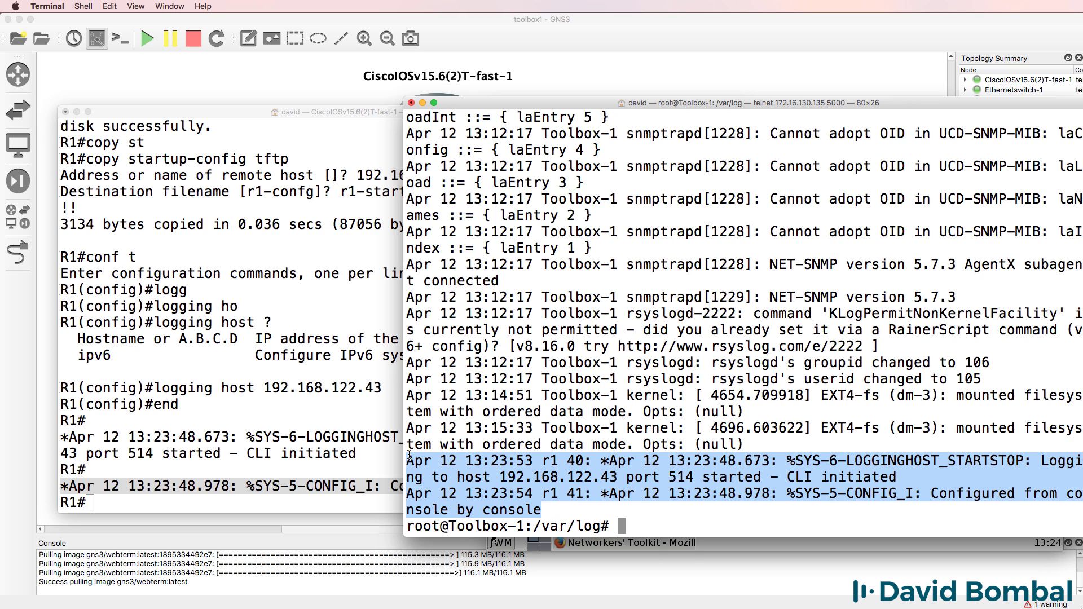
Enter Loopback0 on R1 with conf t and int loop 0, then highlight its up entry in the Toolbox syslog.
click(260, 416)
text(conf t)
key(Return)
text(int loop 0)
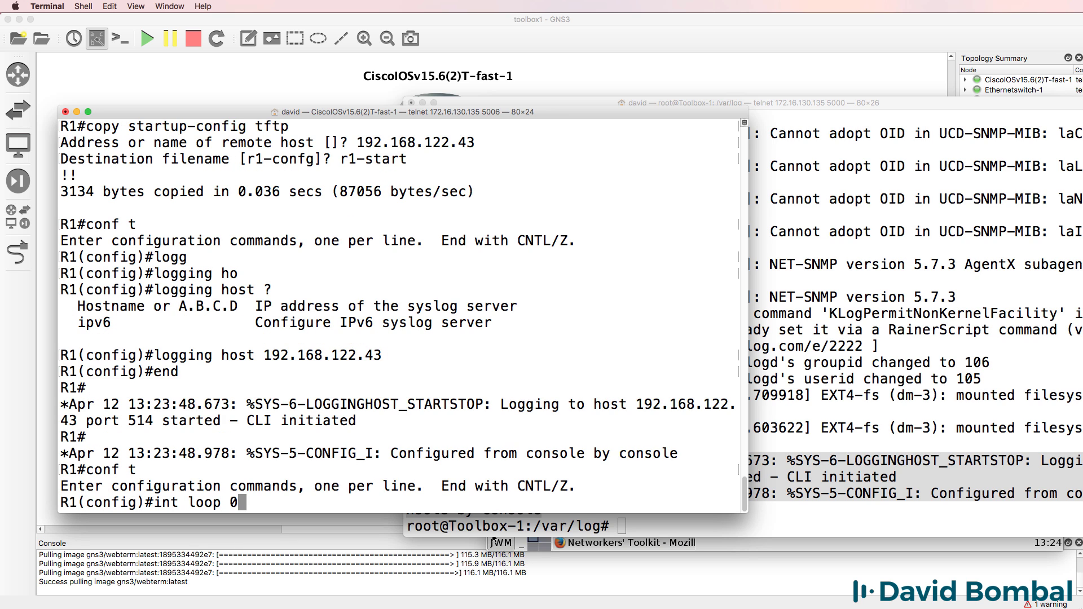
key(Return)
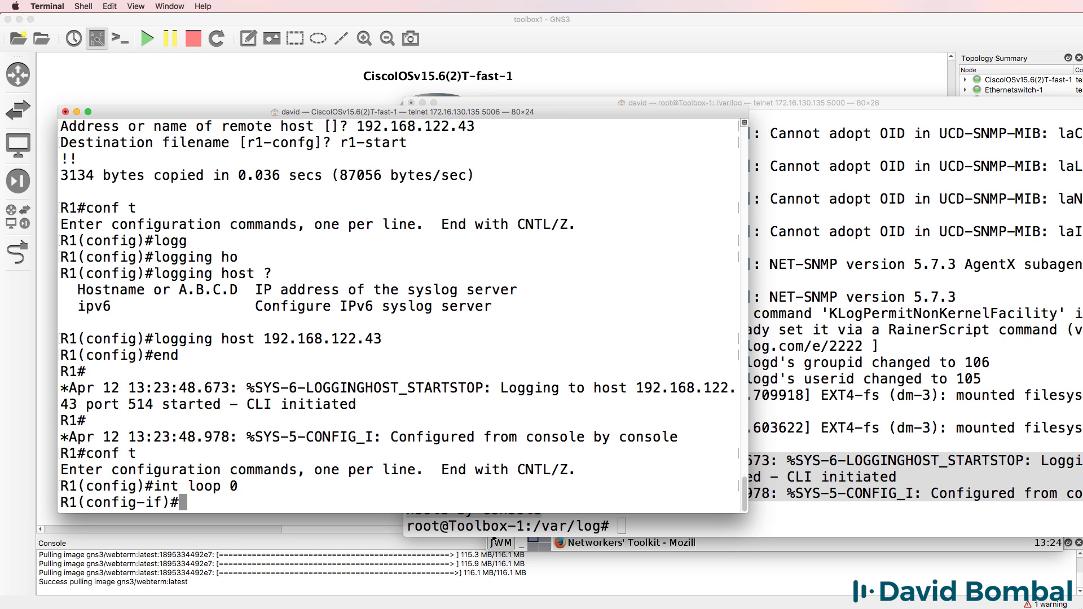
click(897, 334)
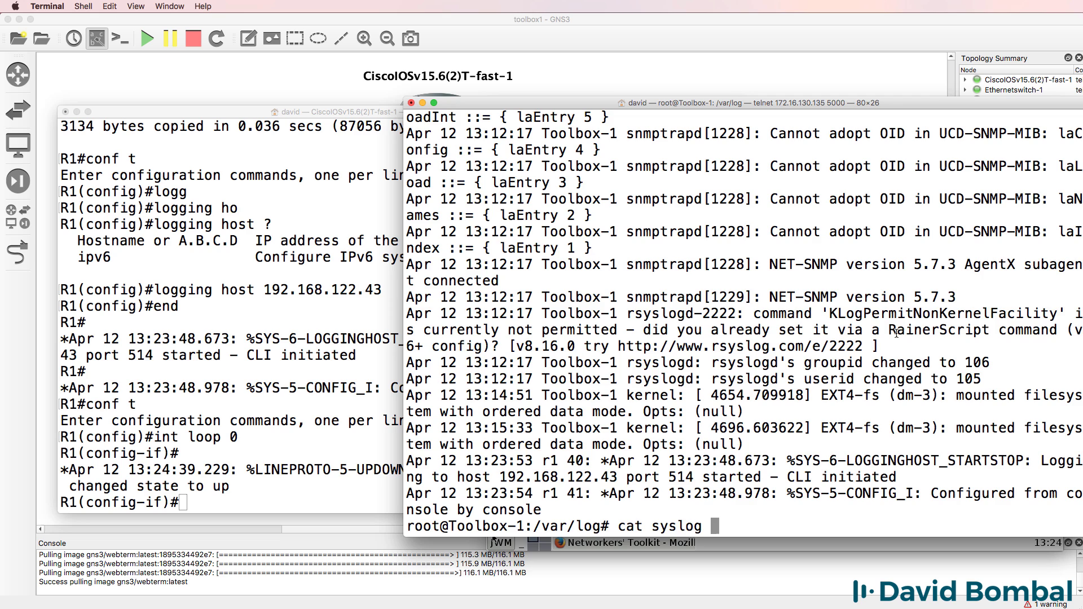
key(Return)
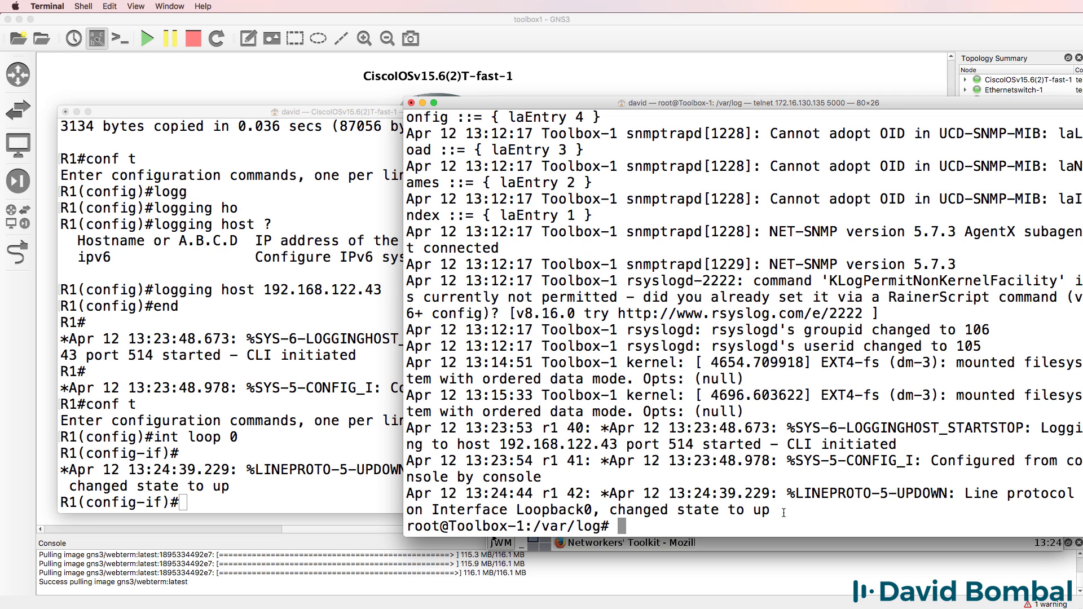
drag(783, 509, 361, 495)
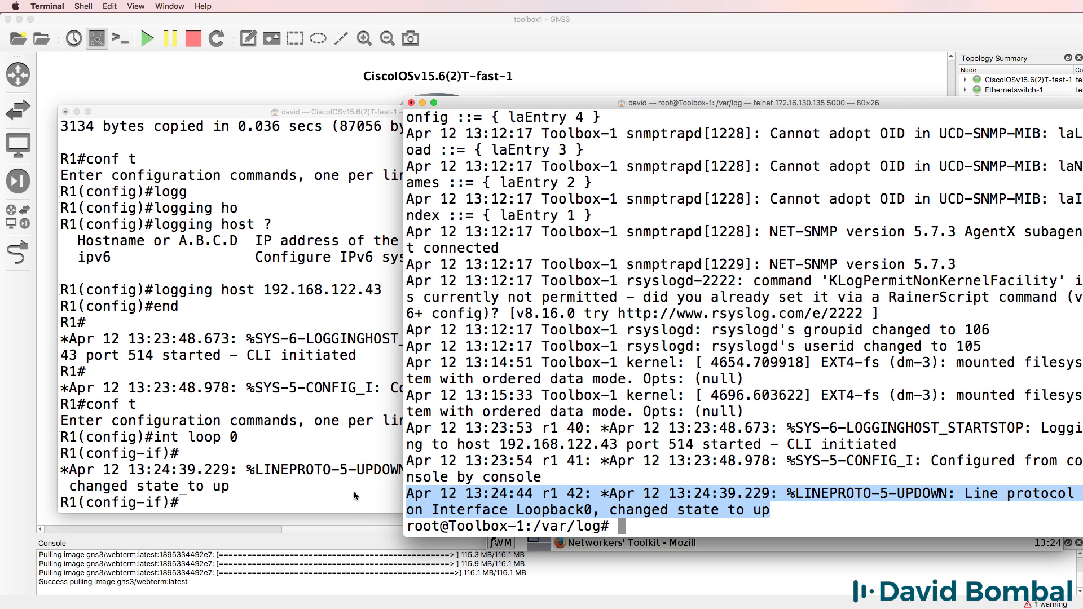
Shut down Loopback0 and highlight its down entry and timestamps in the Toolbox syslog.
click(326, 473)
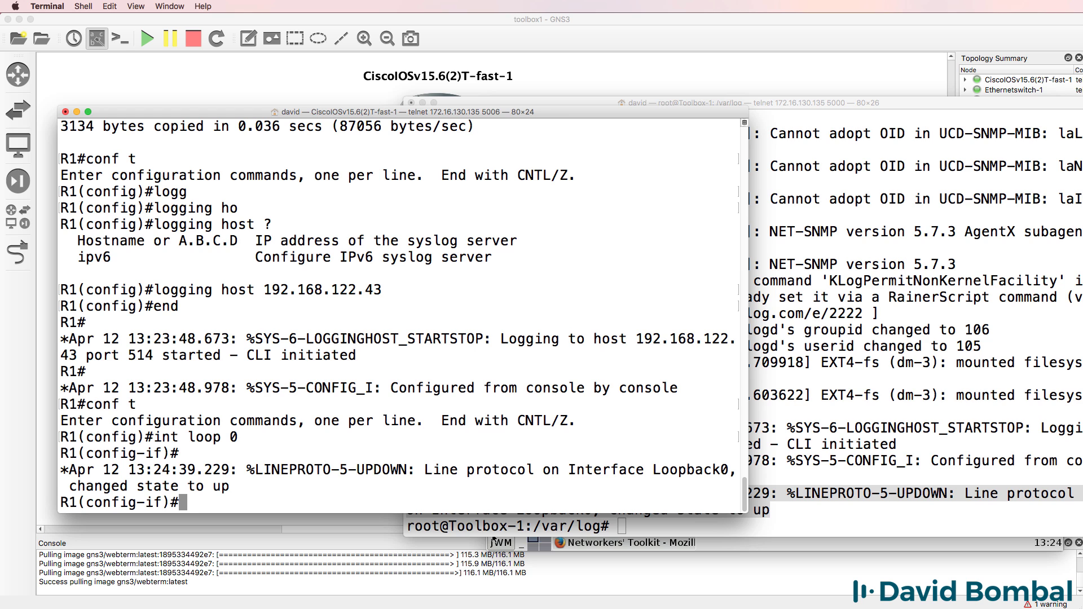
text(shut)
key(Return)
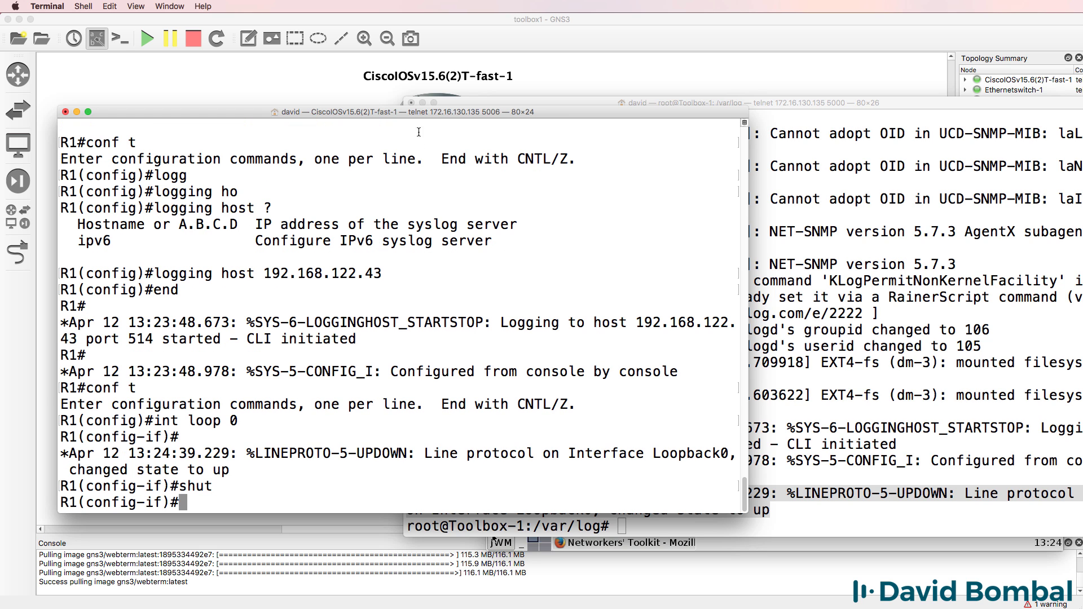
drag(417, 111, 394, 115)
click(792, 243)
text(cat syslog)
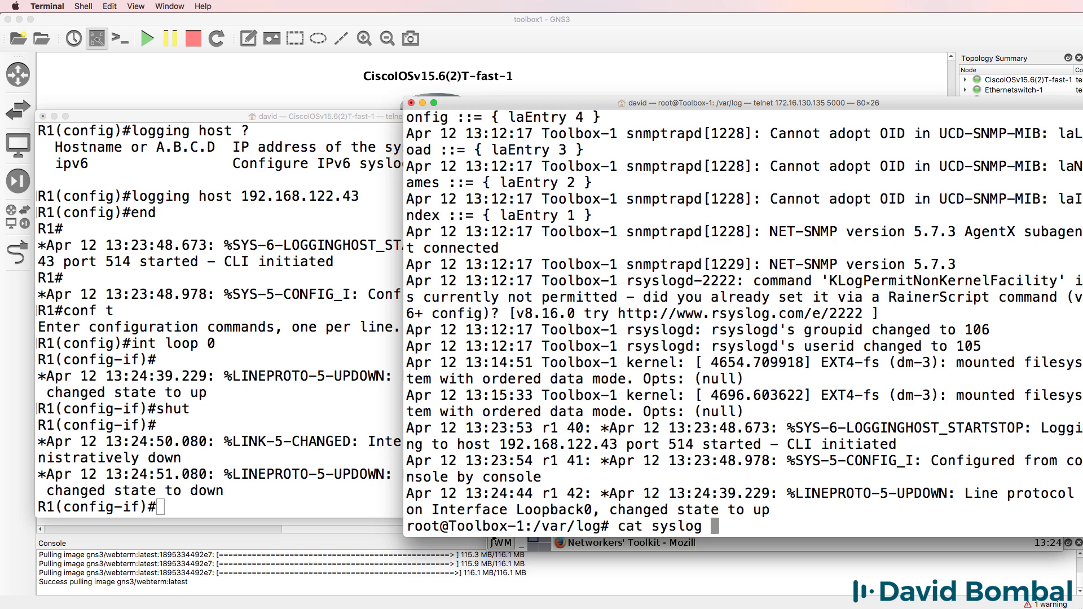
key(Return)
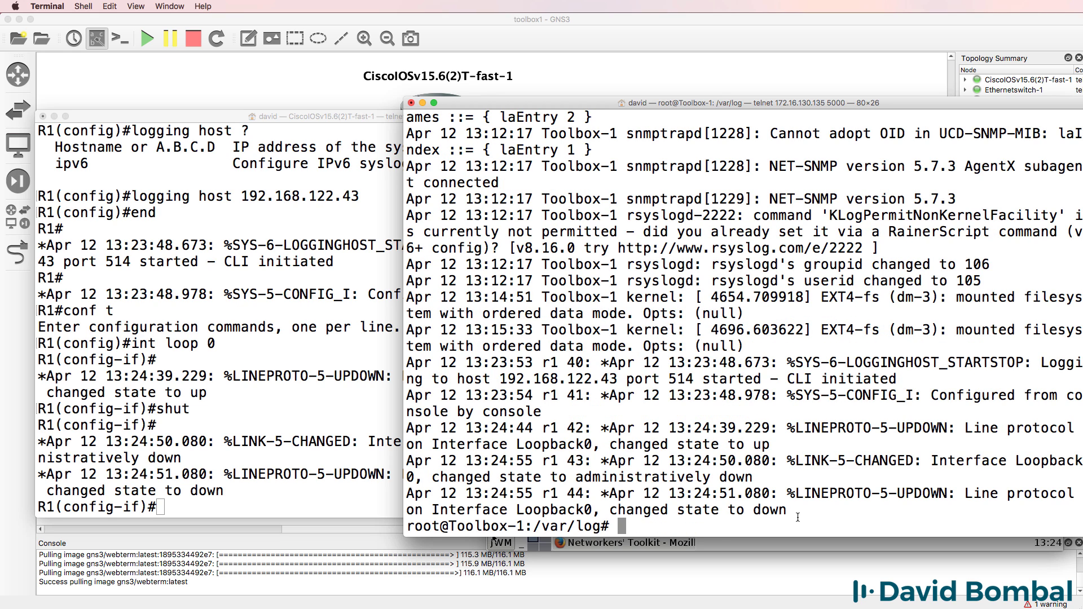
drag(798, 517, 364, 492)
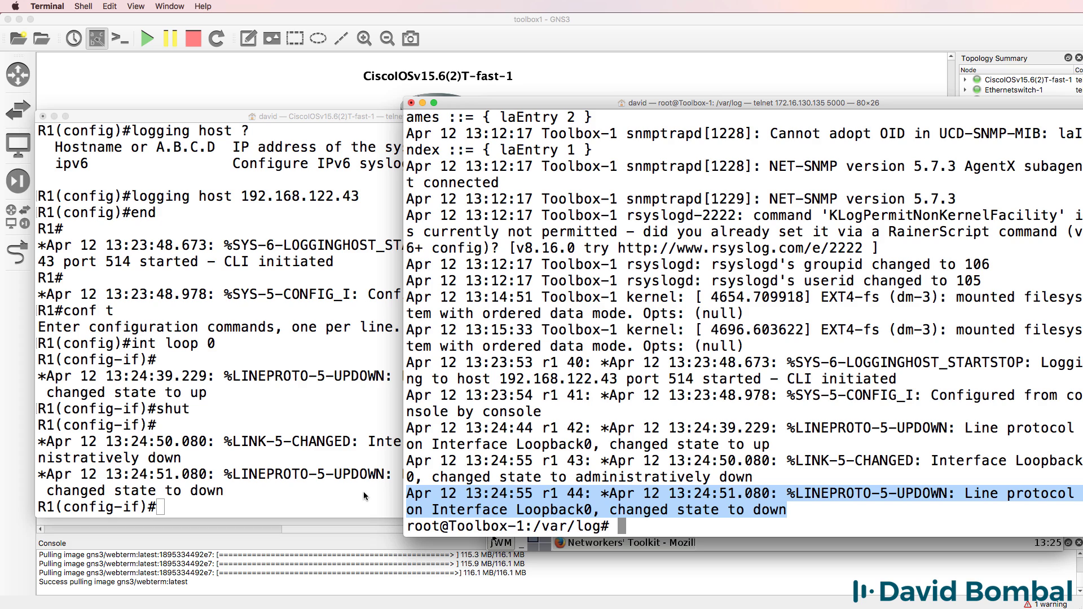
drag(603, 493, 100, 491)
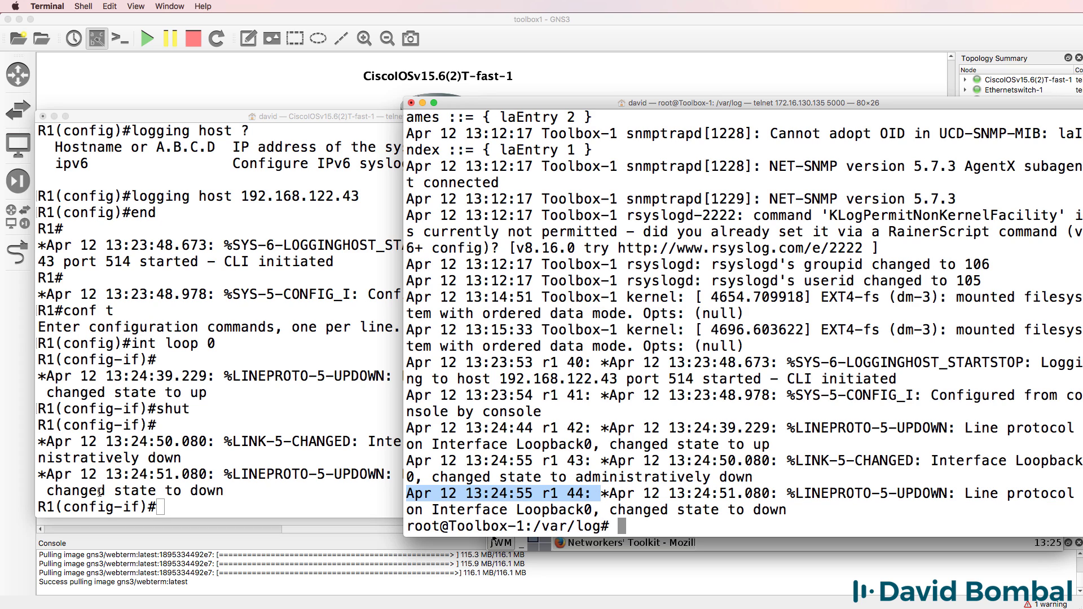
drag(780, 493, 493, 490)
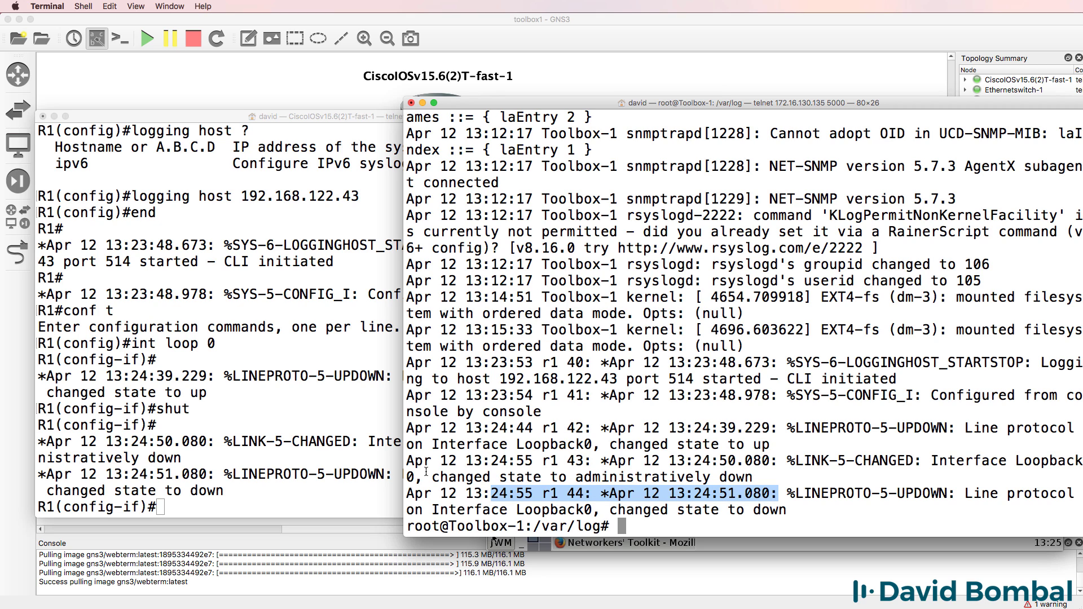
Glance at the GNS3 topology, then return to the Toolbox syslog session.
click(190, 485)
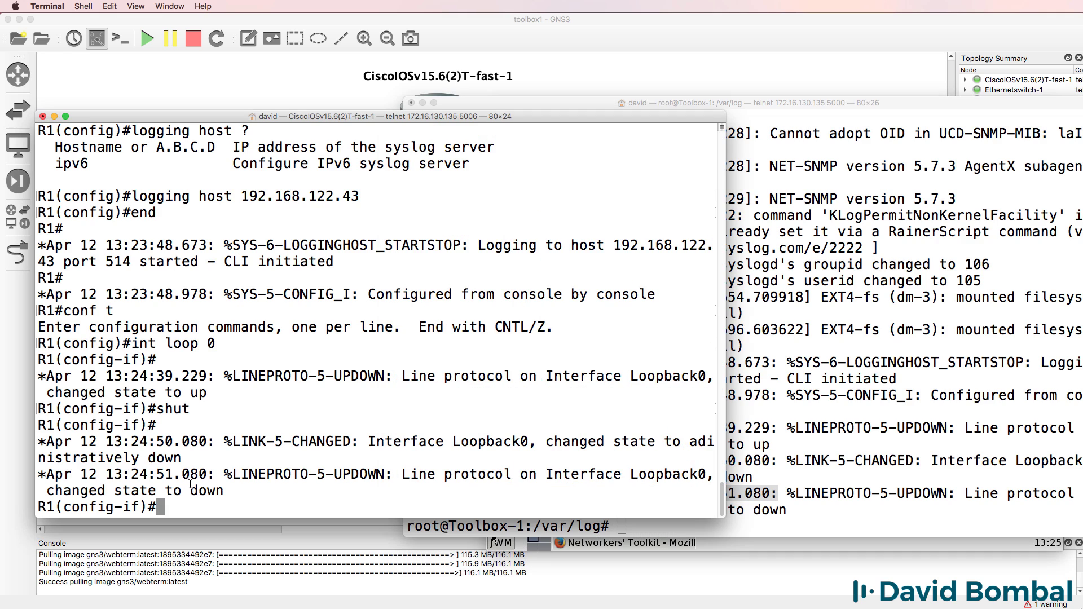
click(501, 26)
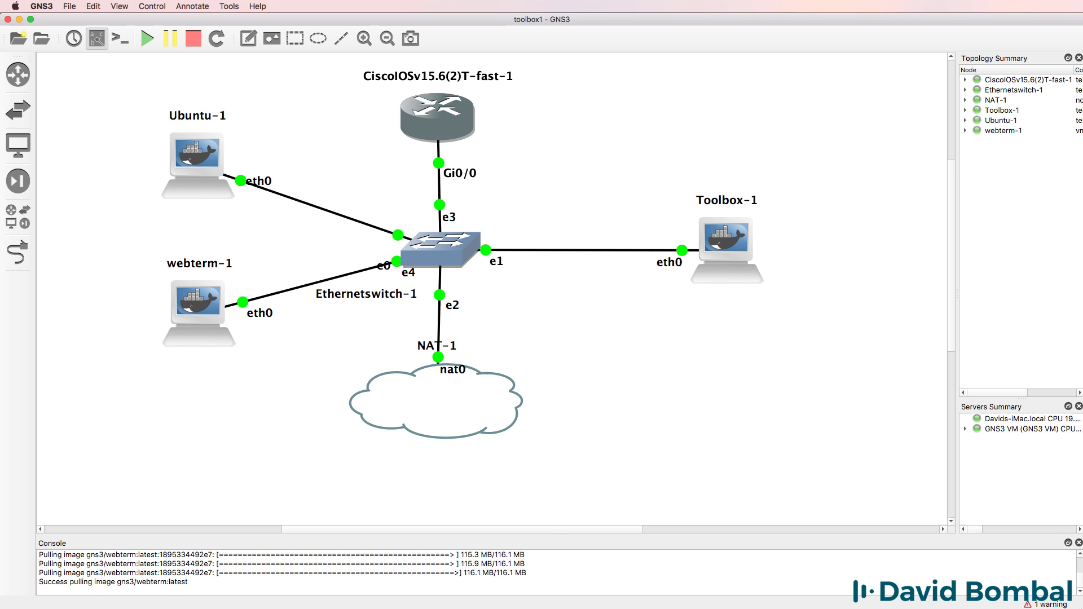
key(super+Tab)
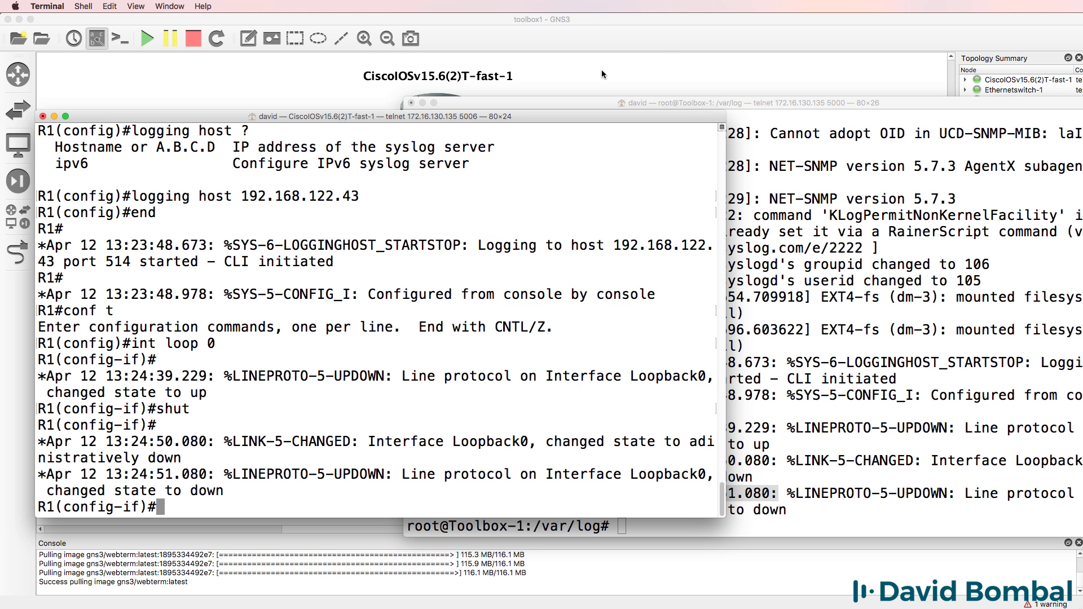
click(787, 181)
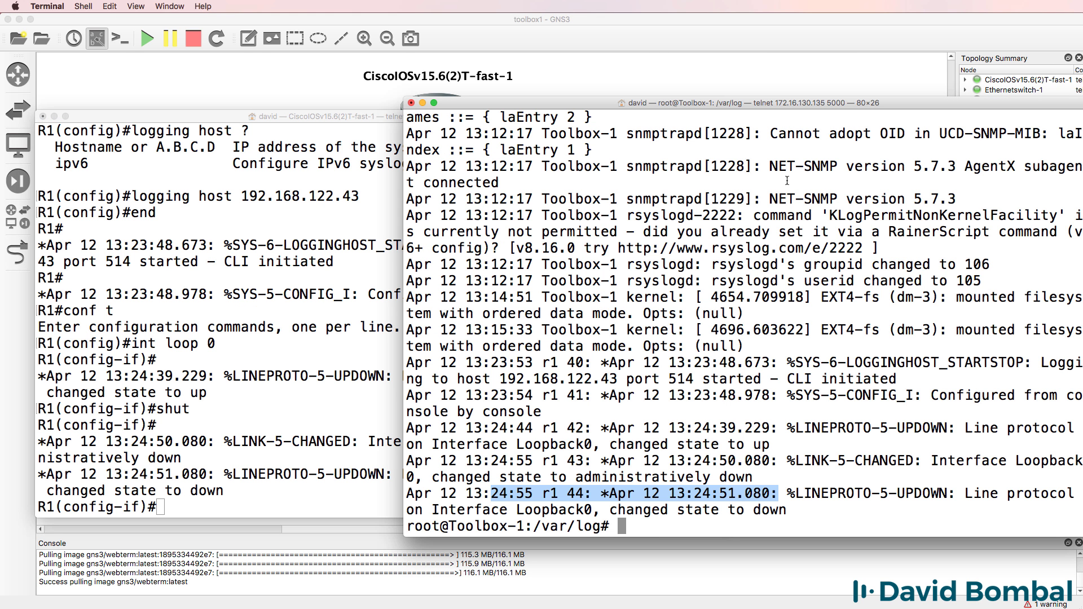
Move to /root on the Toolbox and list its files.
text(cd /)
key(Return)
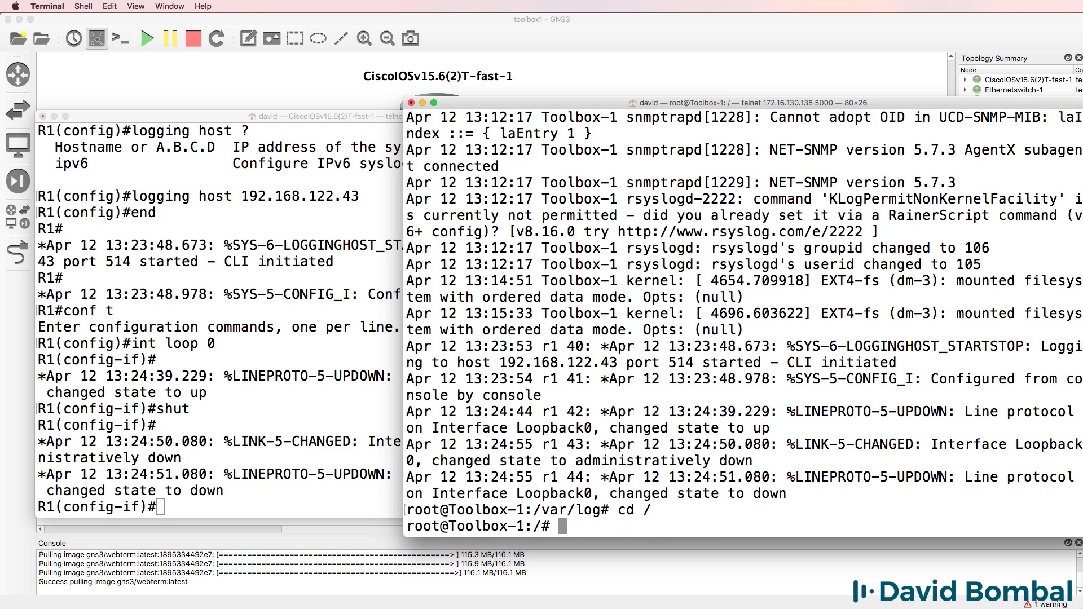
text(cd root)
key(Return)
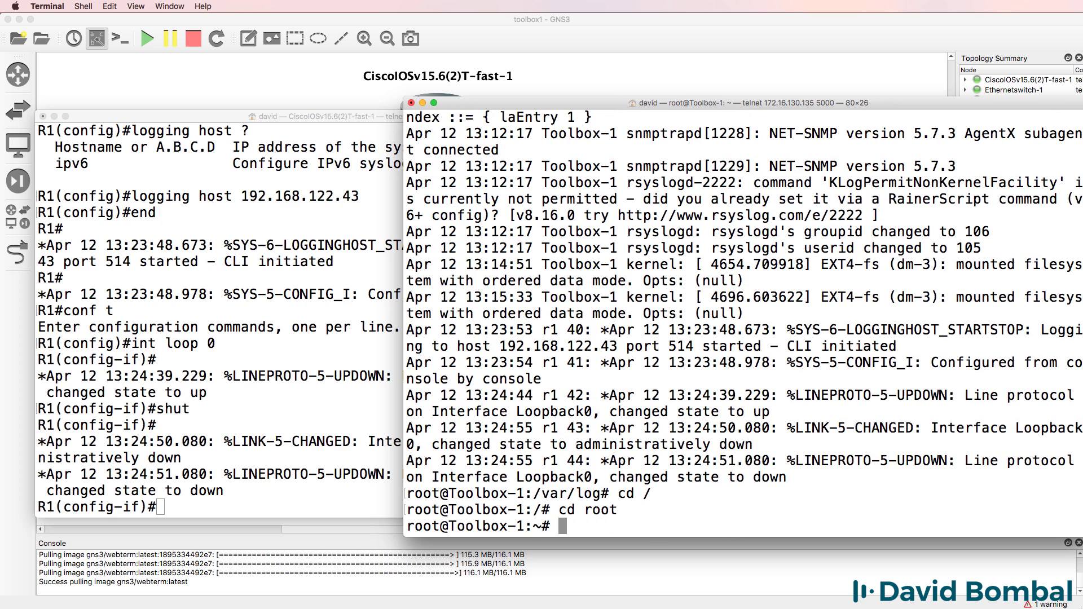
text(dir)
key(Return)
text(ls)
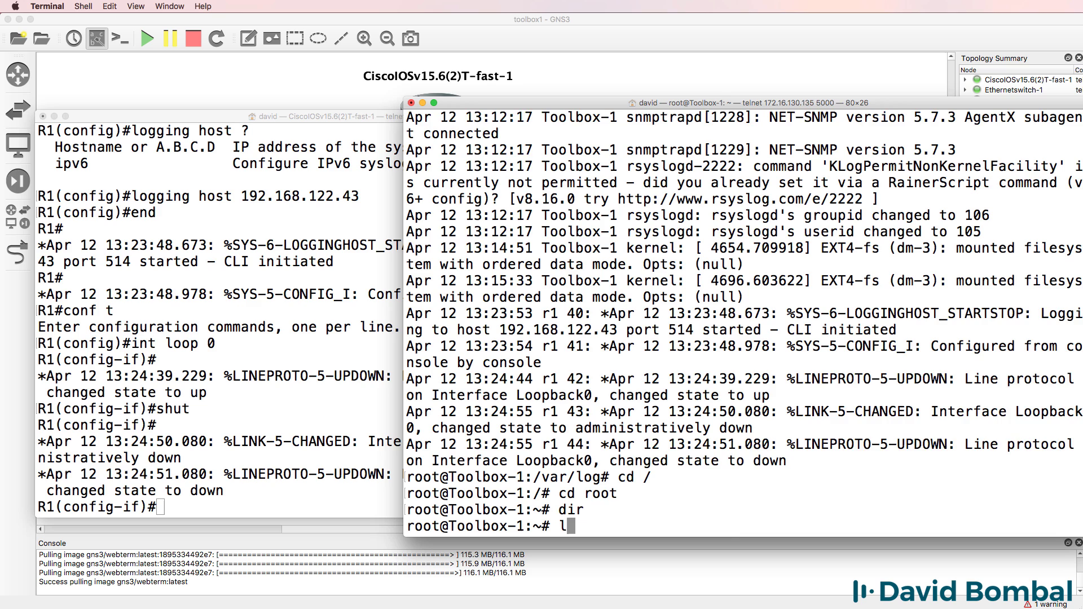
key(Return)
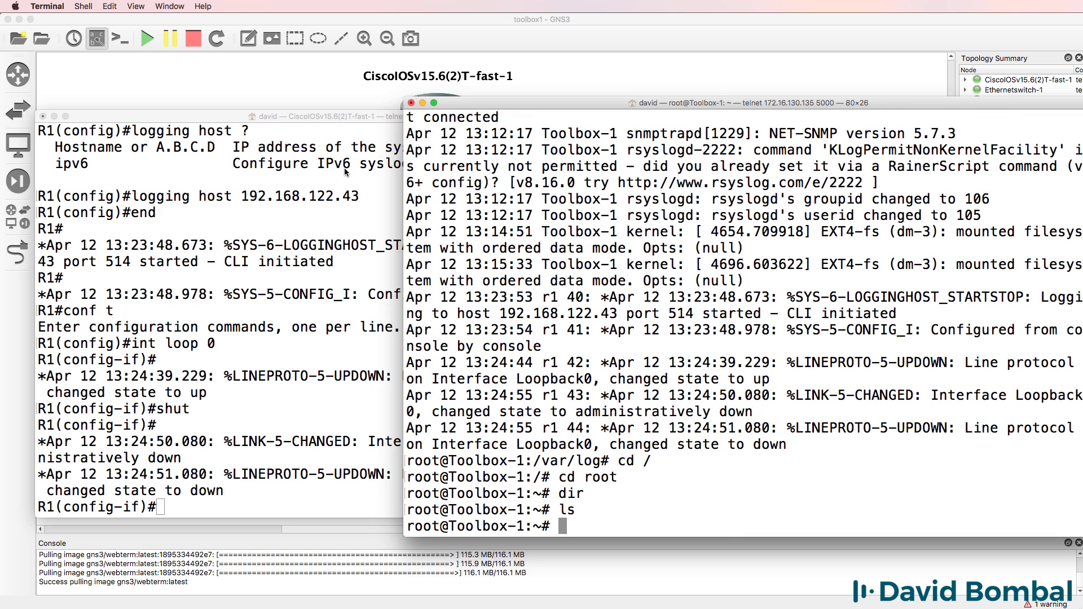
Leave configuration mode on R1 and copy its running-config by FTP to 192.168.122.43 as r1-confg.
click(345, 168)
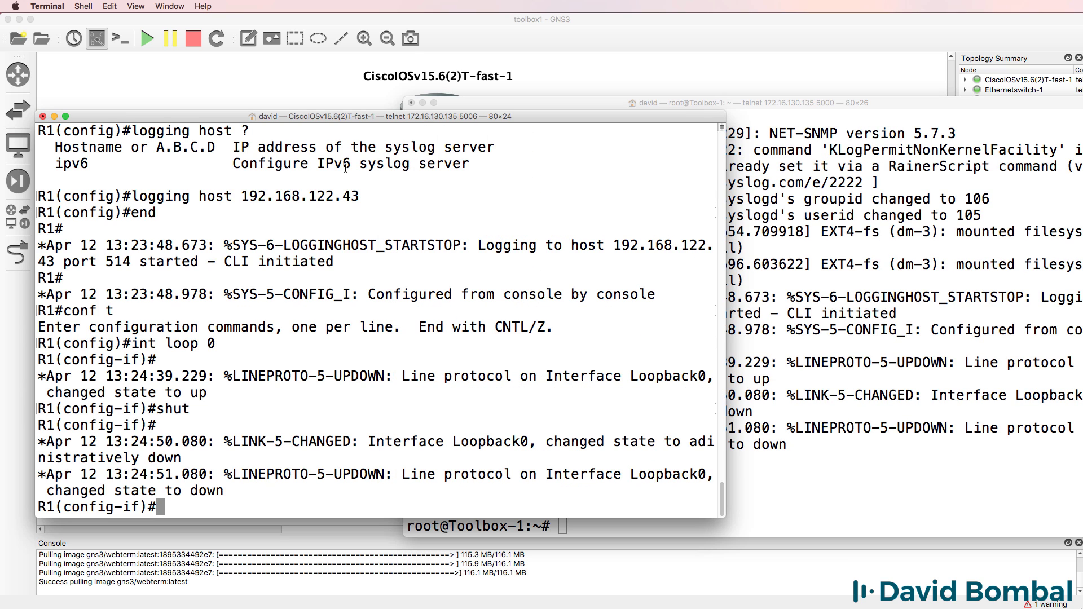
text(exit)
key(Return)
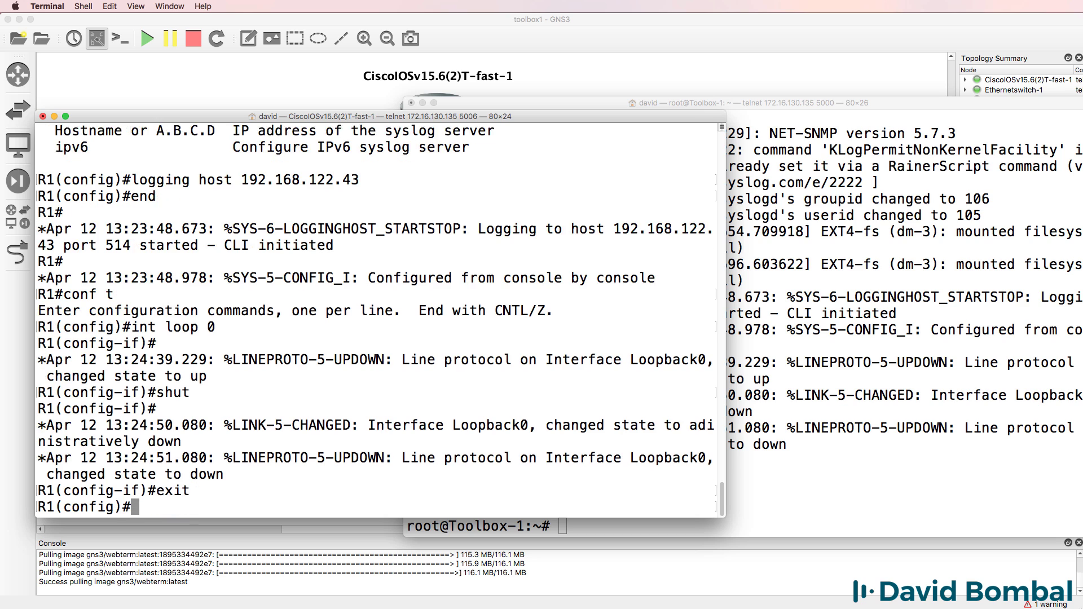
text(end)
key(Return)
key(Return)
key(Return)
text(copy run)
key(Tab)
text(tf)
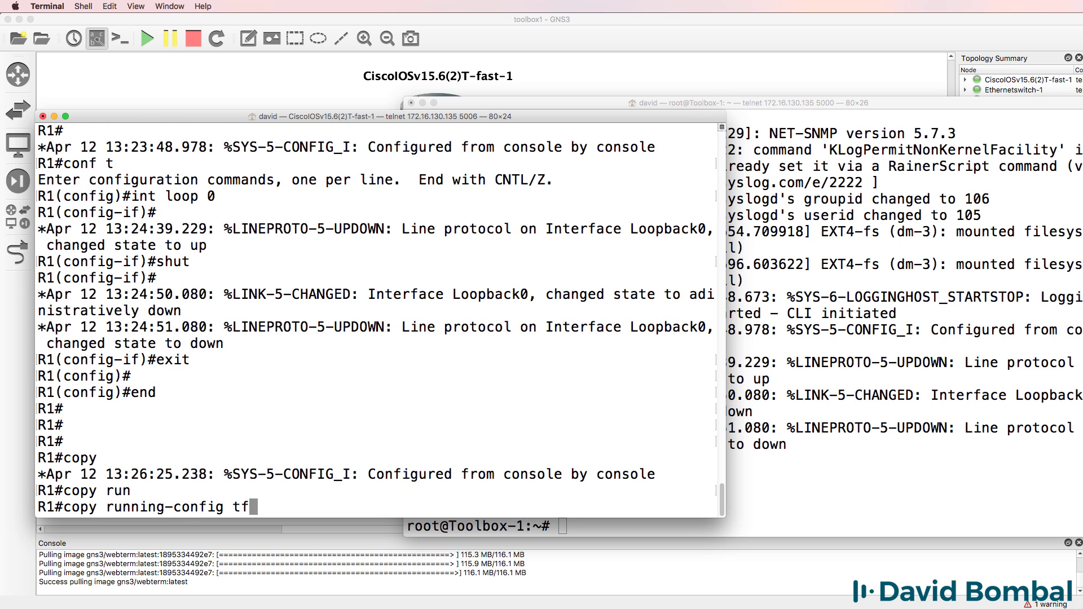
key(BackSpace)
key(BackSpace)
text(ftp)
key(Return)
text(19)
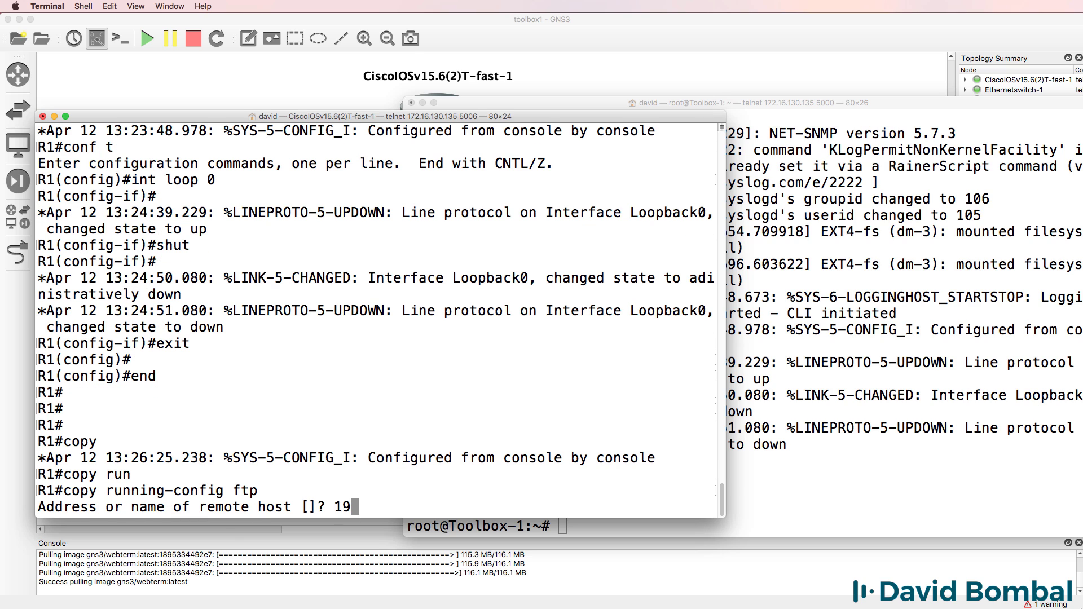
text(2.168.122.43)
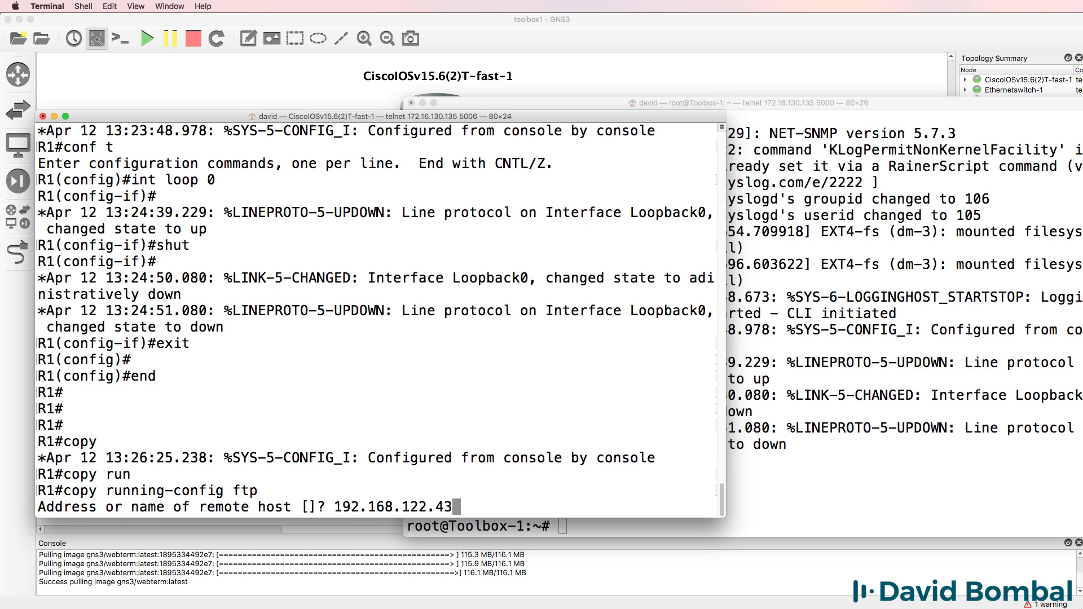
key(Return)
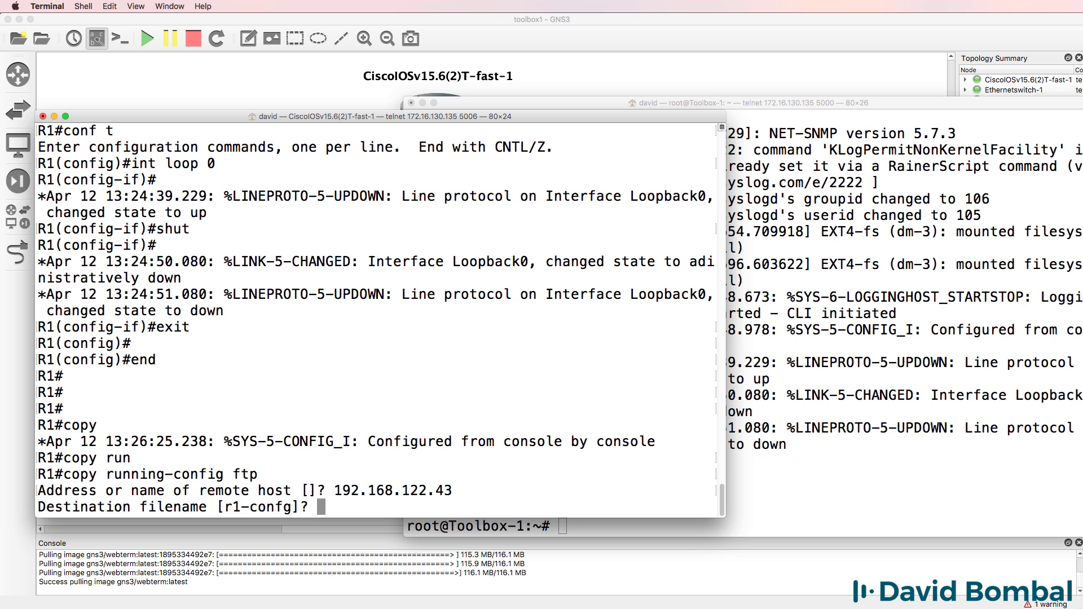
key(Return)
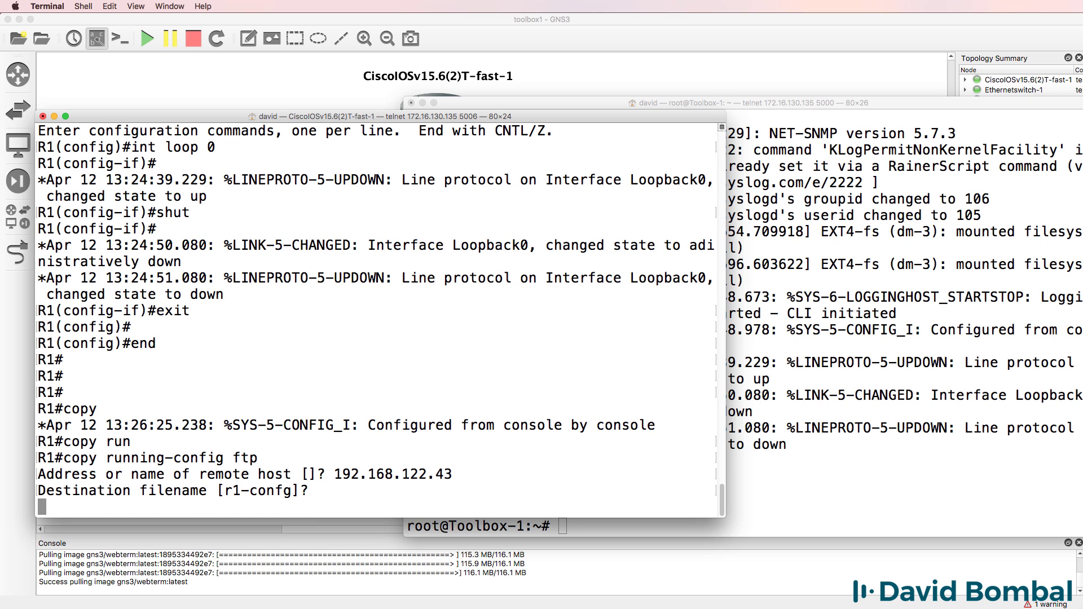
Confirm the Toolbox's eth0 address 192.168.122.43 with ifconfig and mark R1's incorrect login/password error.
click(562, 526)
text(ifconfig)
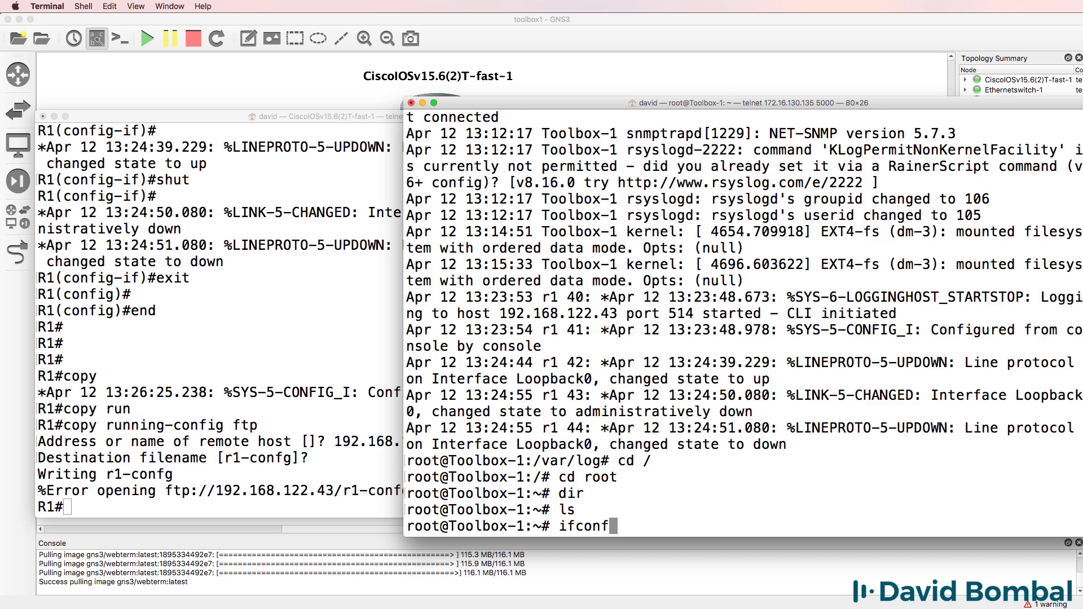
key(Return)
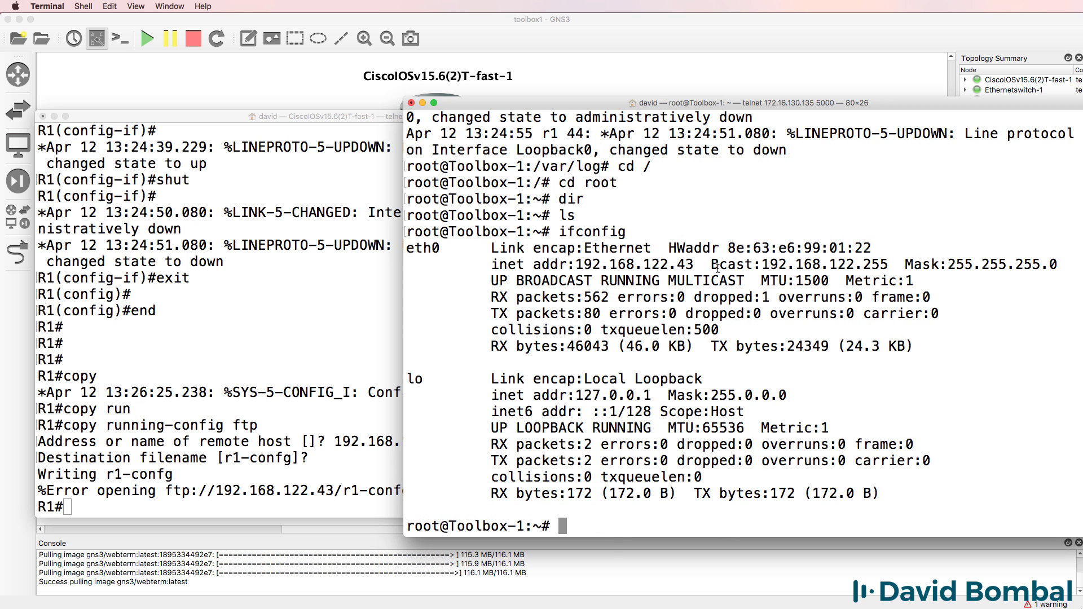
drag(697, 261, 459, 261)
click(336, 370)
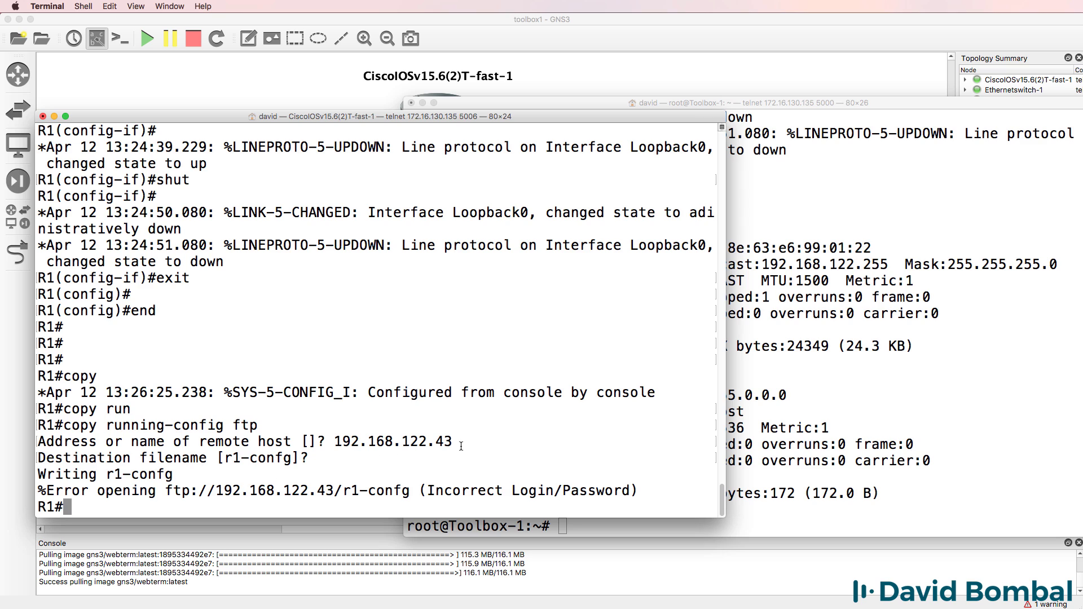
drag(453, 443, 71, 436)
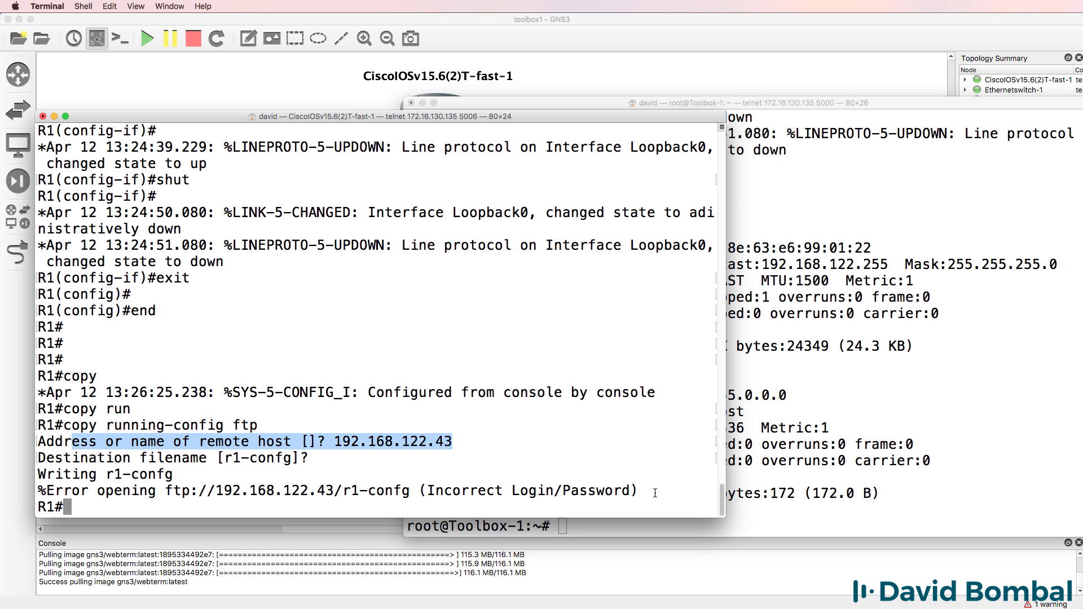
drag(655, 493, 354, 493)
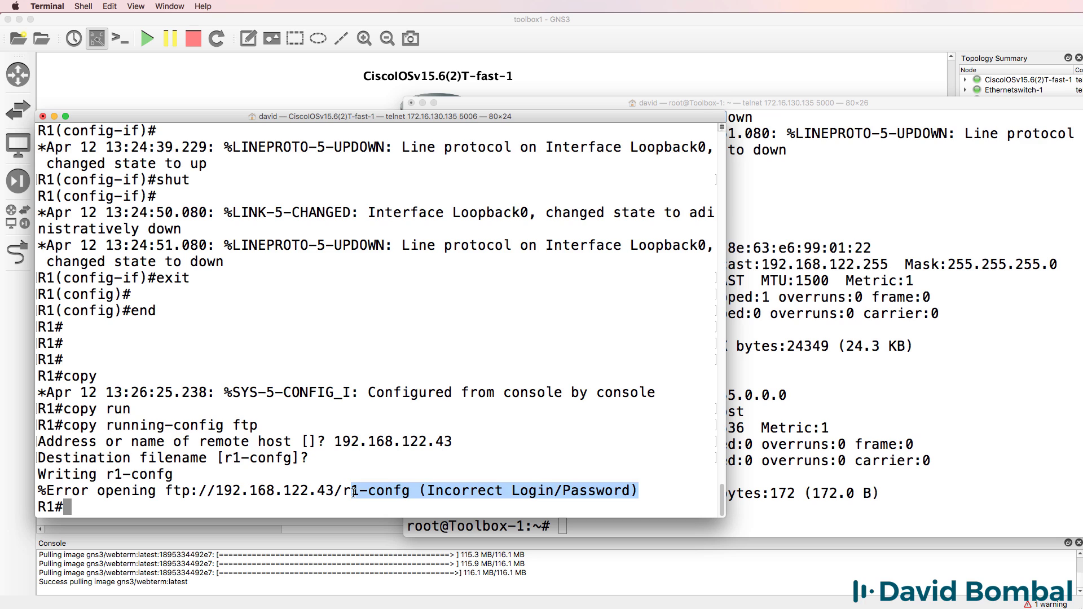
Set R1's ip ftp username to root and its ip ftp password in global configuration.
text(conf t)
key(Return)
text(ip )
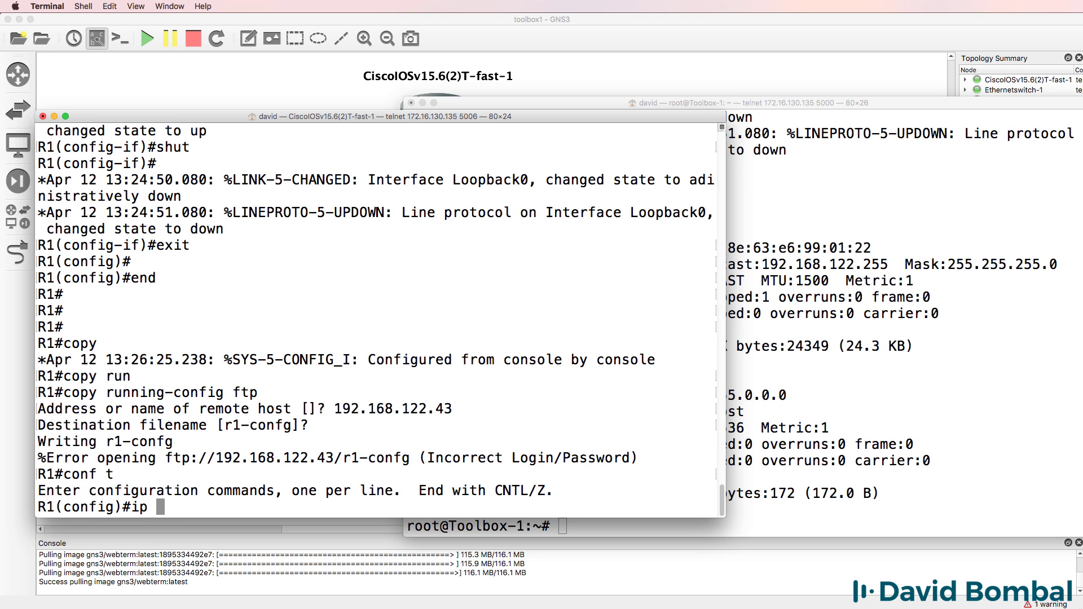
text(ftp ?u)
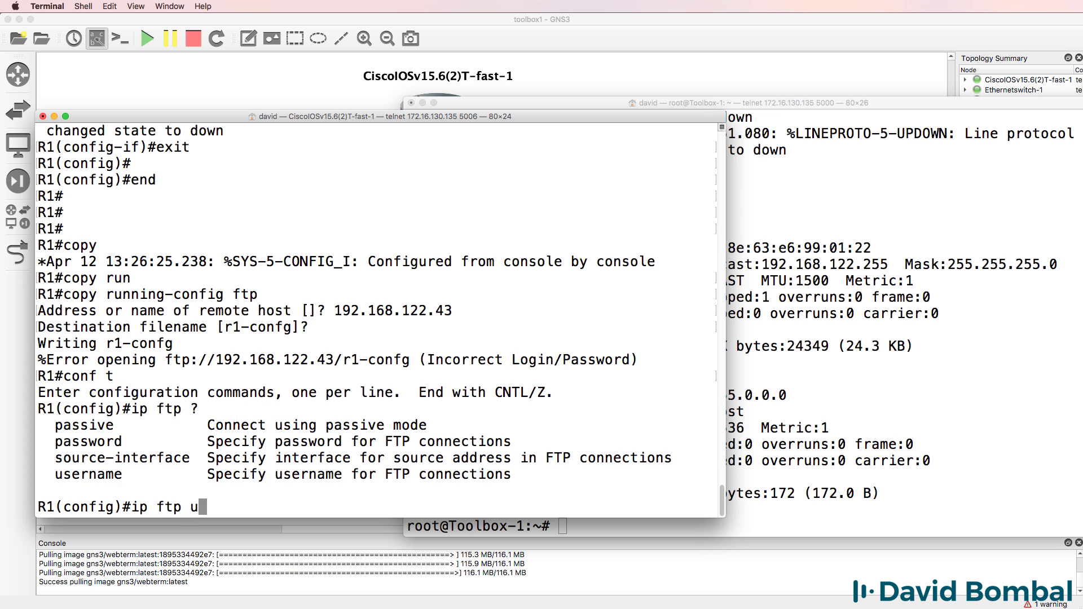
text(s)
key(Tab)
text(?root)
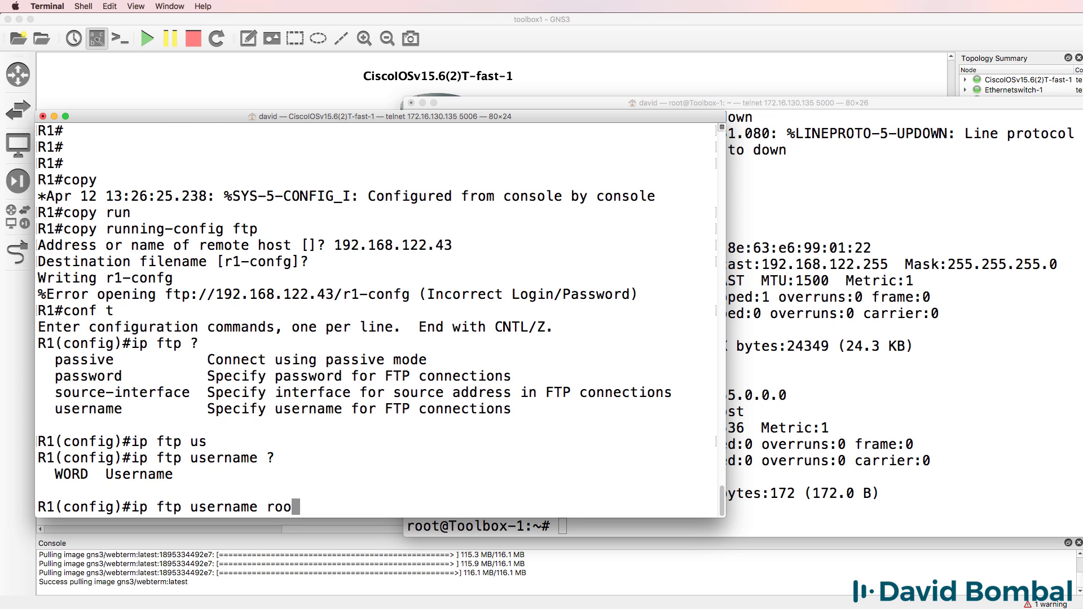
key(Return)
text(ip ftp pas)
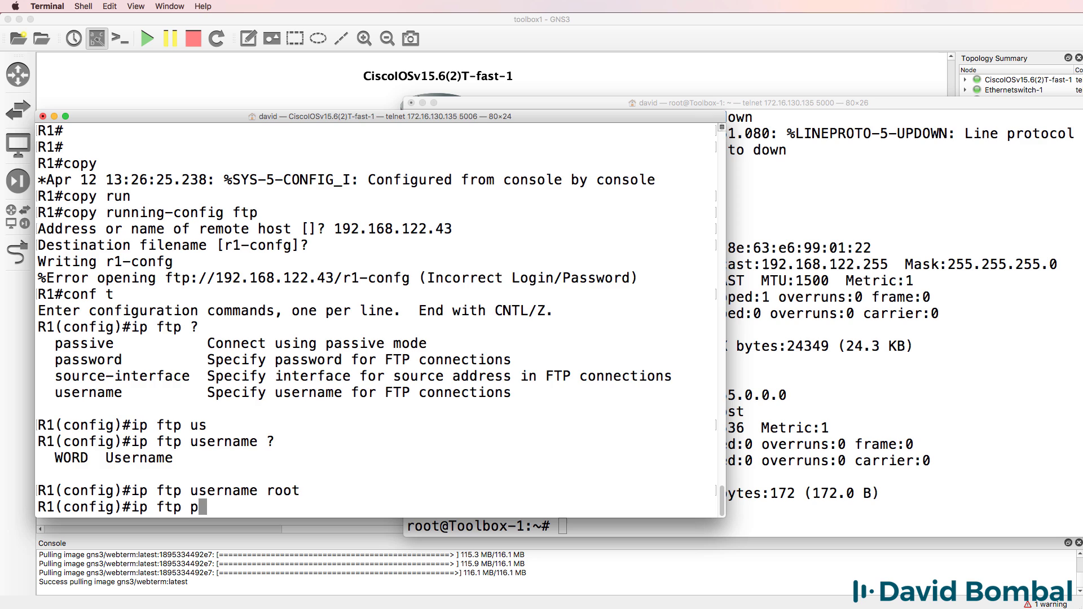
key(Tab)
text(s)
text(w)
key(Tab)
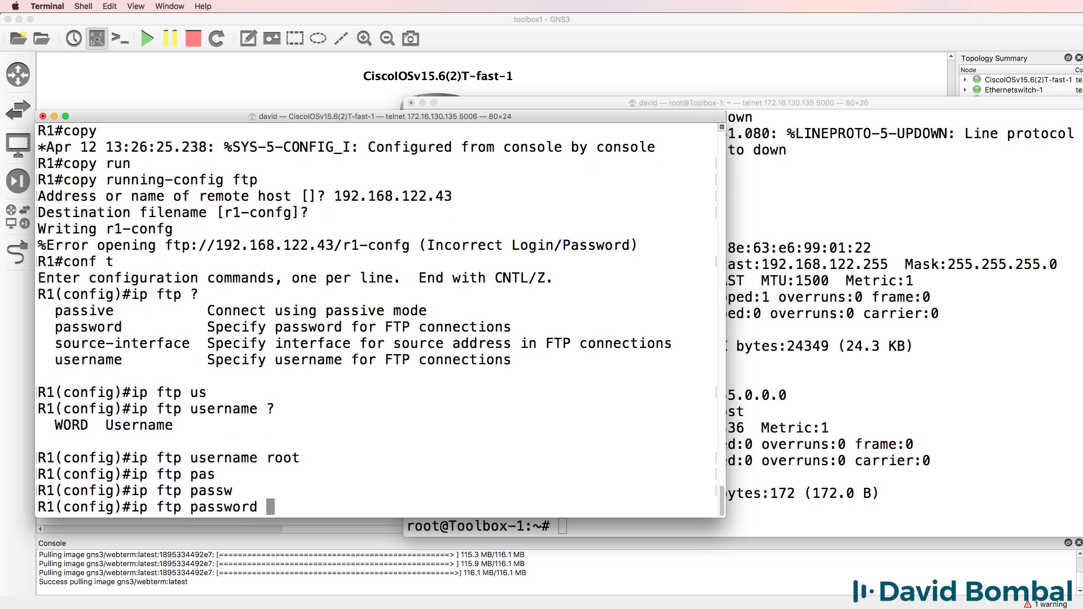
text(gns3)
key(Return)
text(end)
key(Return)
key(Return)
key(Return)
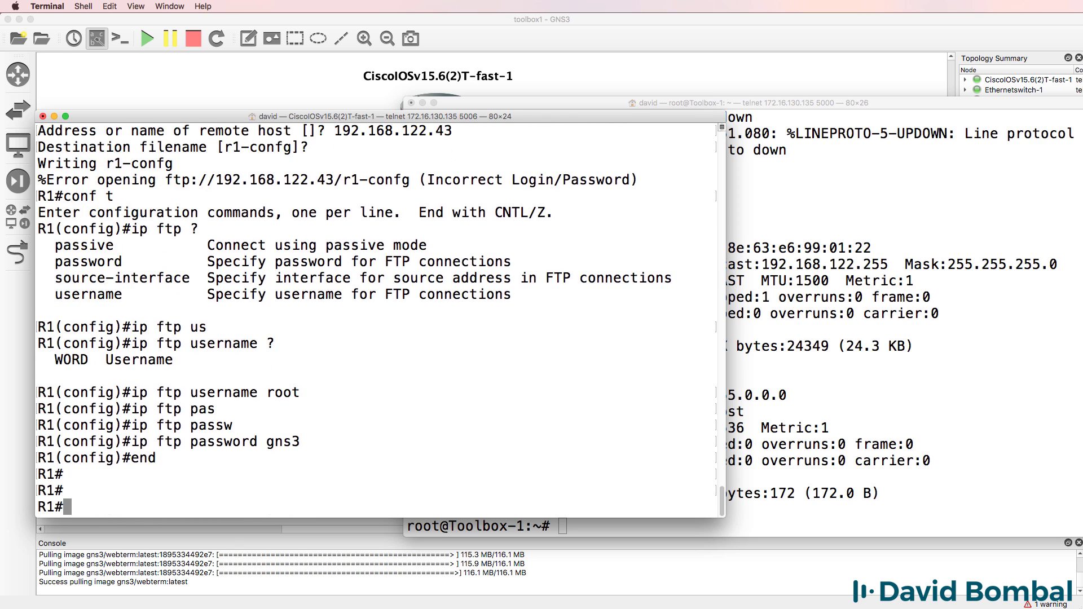
Rerun the FTP backup to 192.168.122.43 as r1-confg and mark the successful copy output.
key(Up)
key(Up)
key(Up)
key(Return)
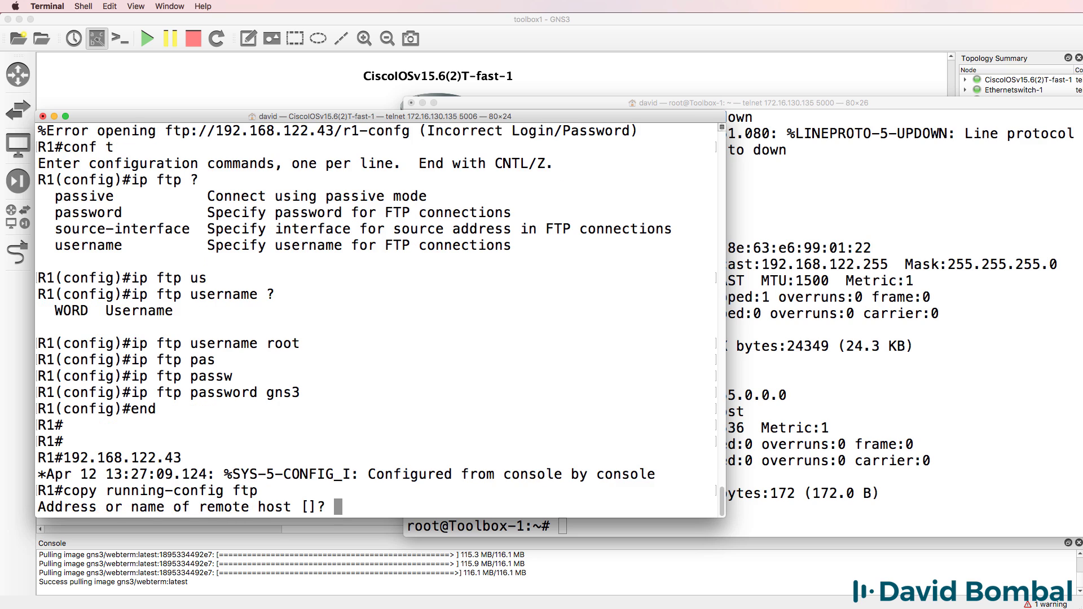
text(192.168.)
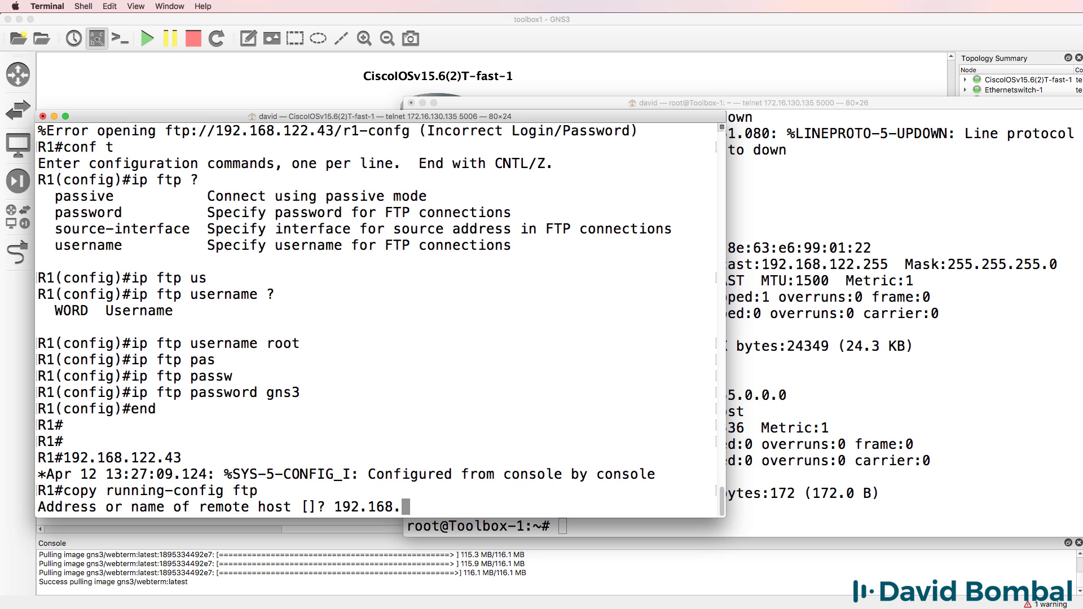
text(122.43)
key(Return)
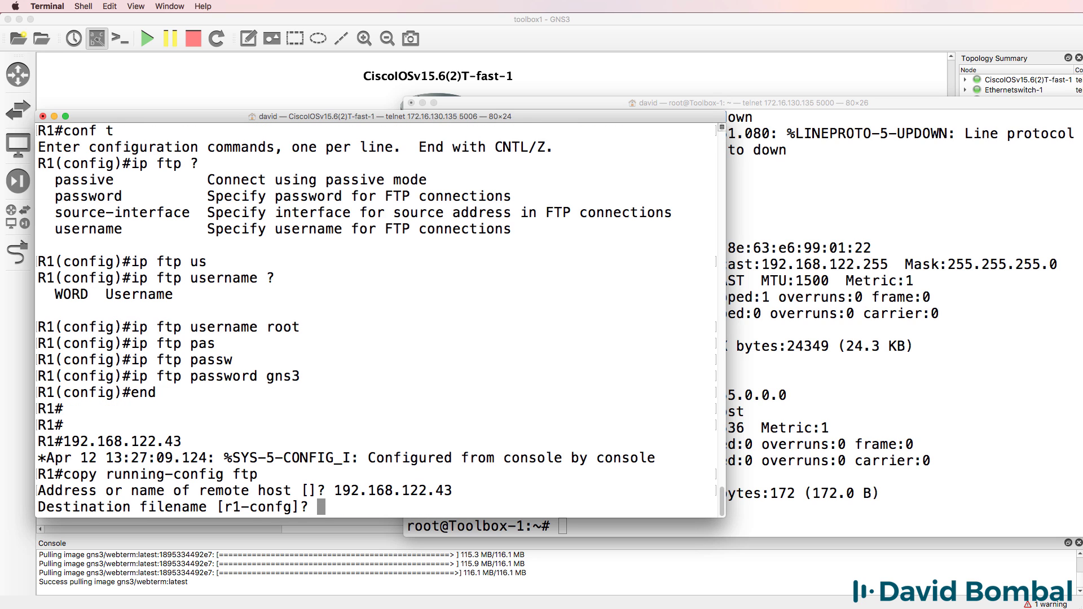
key(Return)
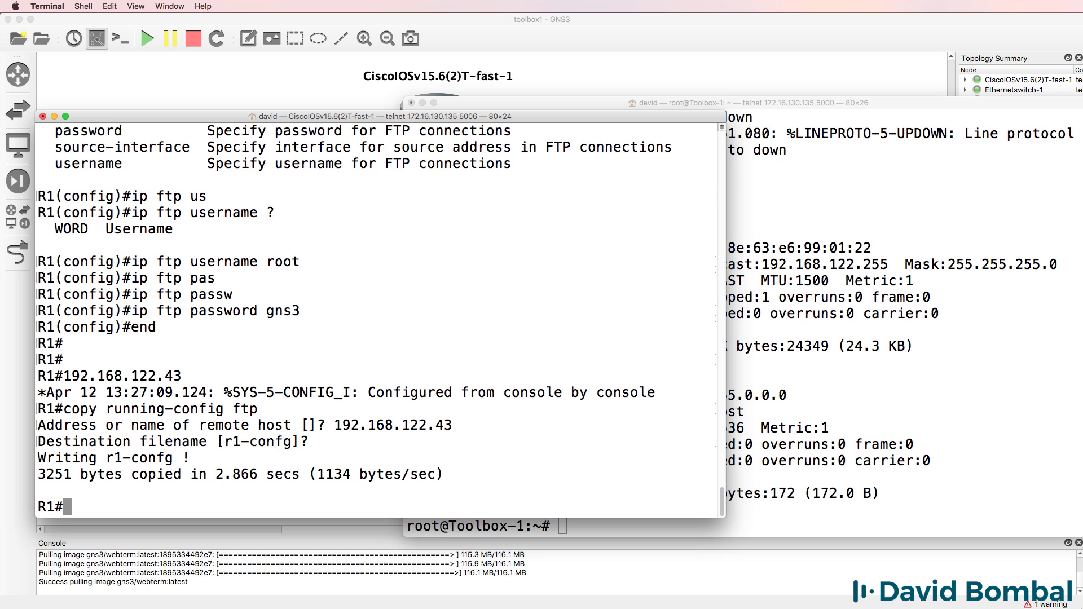
drag(190, 460, 43, 445)
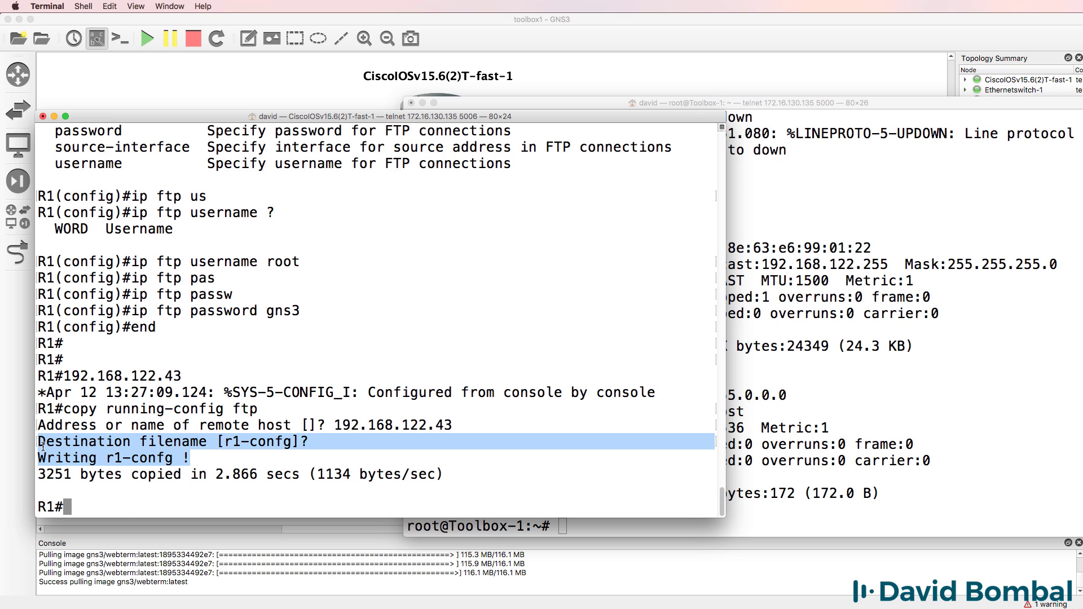
drag(444, 475, 37, 406)
Confirm with ls and pwd that r1-confg sits in the Toolbox's /root folder.
click(871, 405)
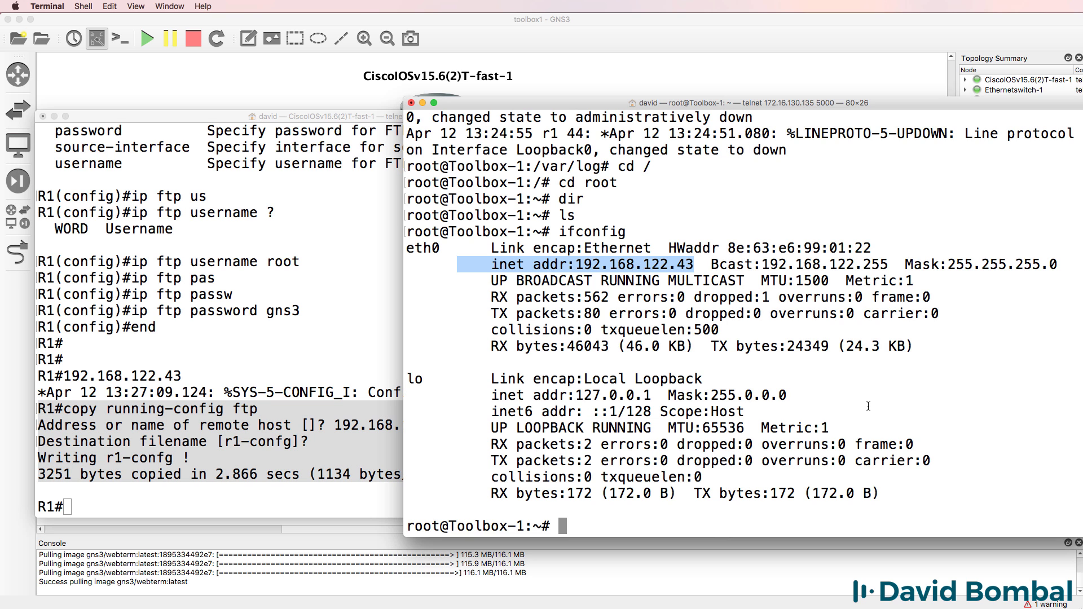
text(ls)
key(Return)
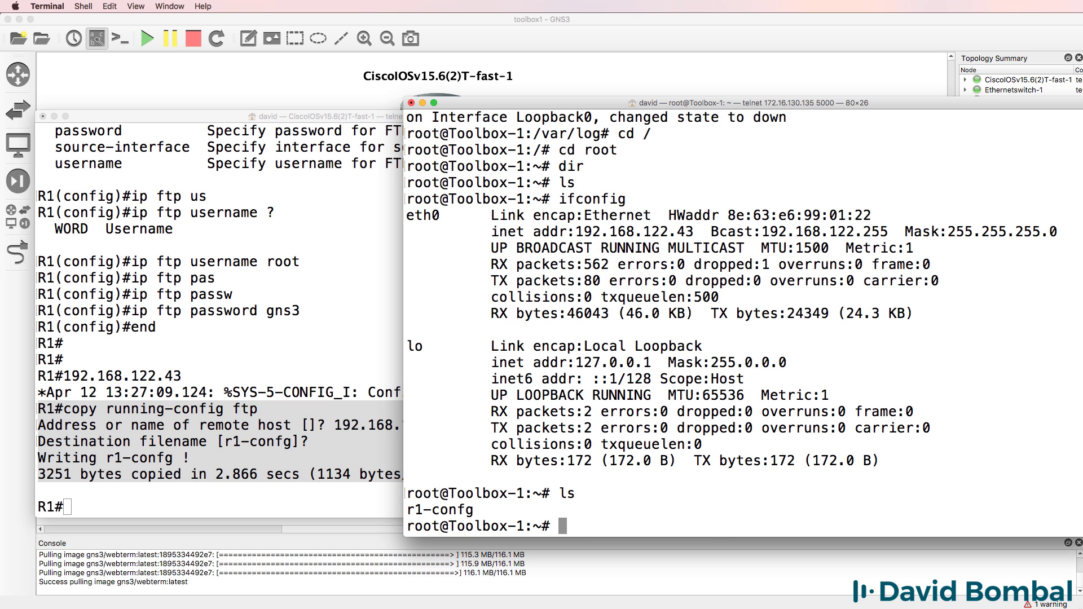
drag(484, 512, 392, 506)
text(pwd)
key(Return)
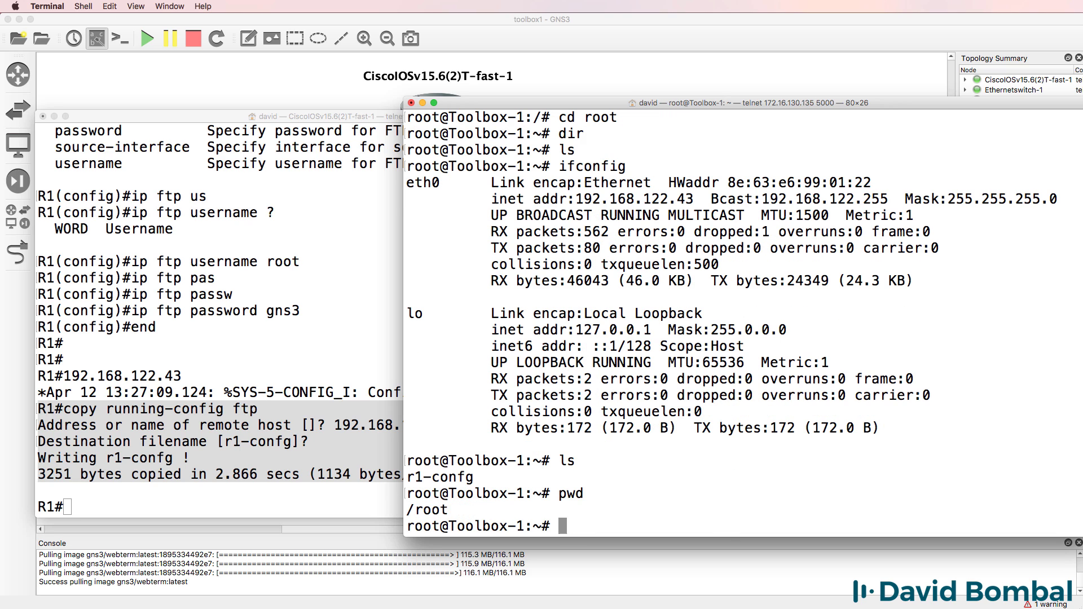
drag(468, 512, 395, 493)
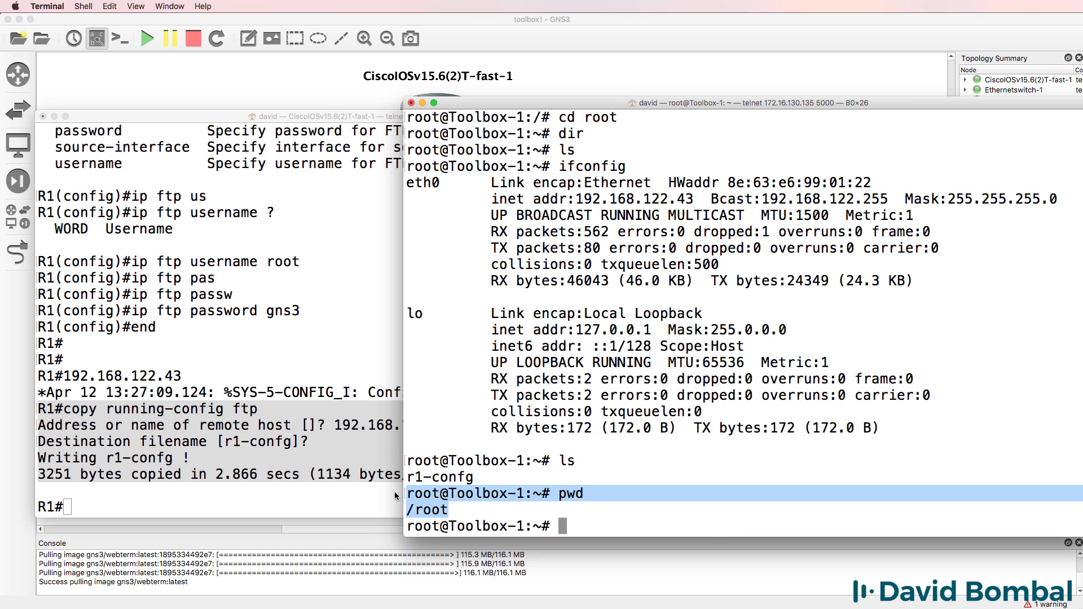
Page through r1-confg with more to its end, then return to R1's console.
text(m)
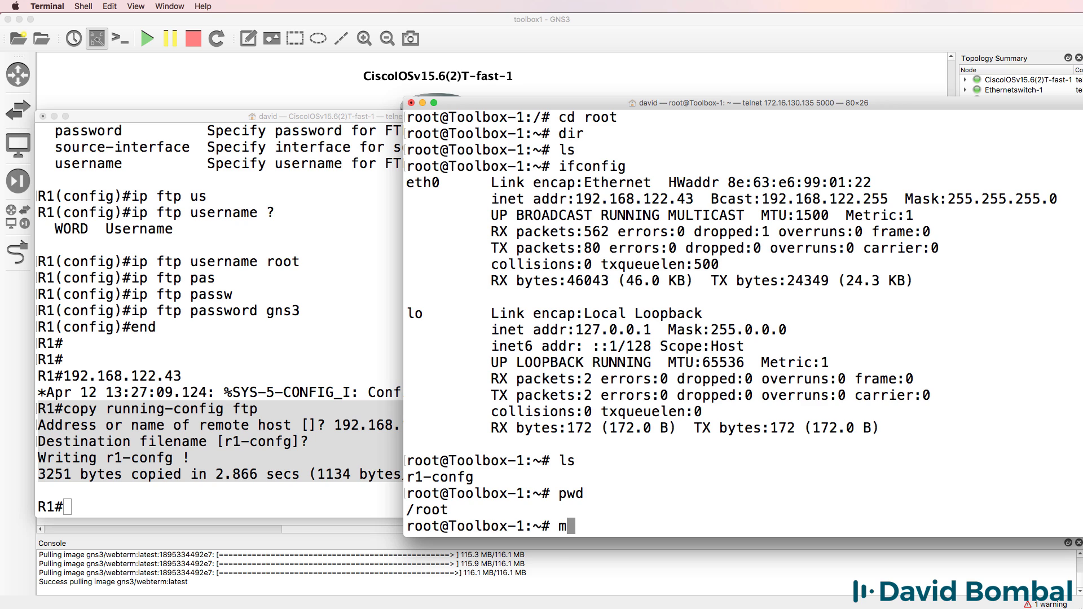
text(ore r1-confg)
key(Return)
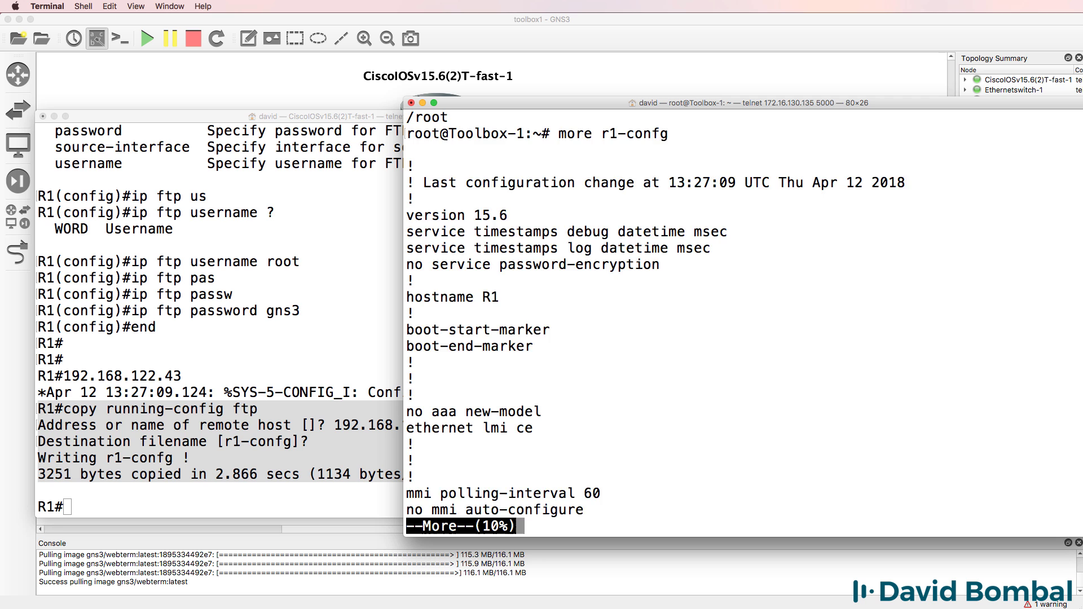
key(space)
key(space)
key(space)
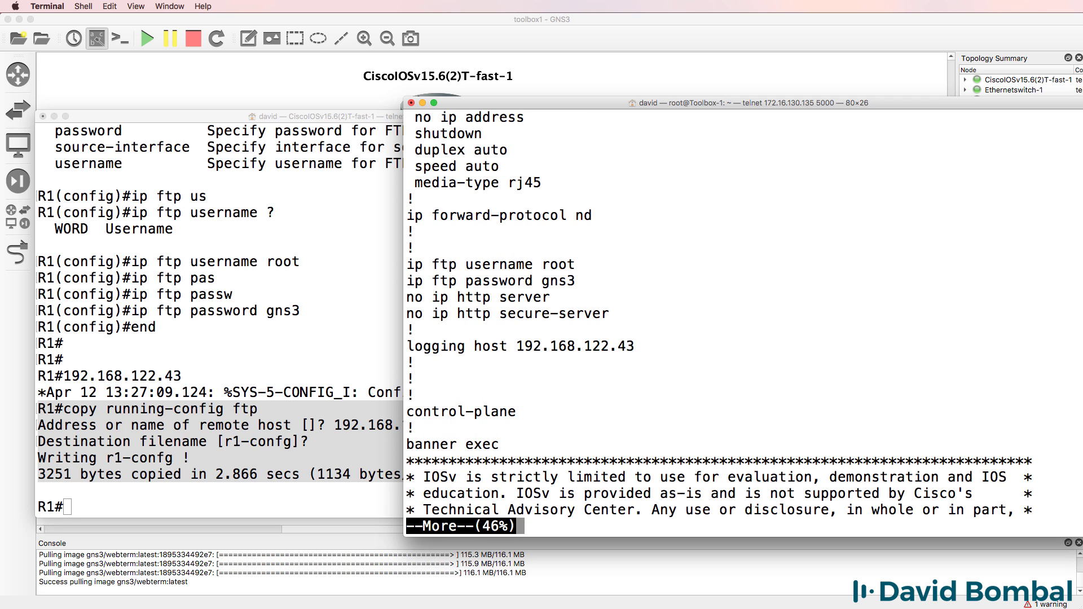
key(space)
key(space)
key(space)
click(162, 469)
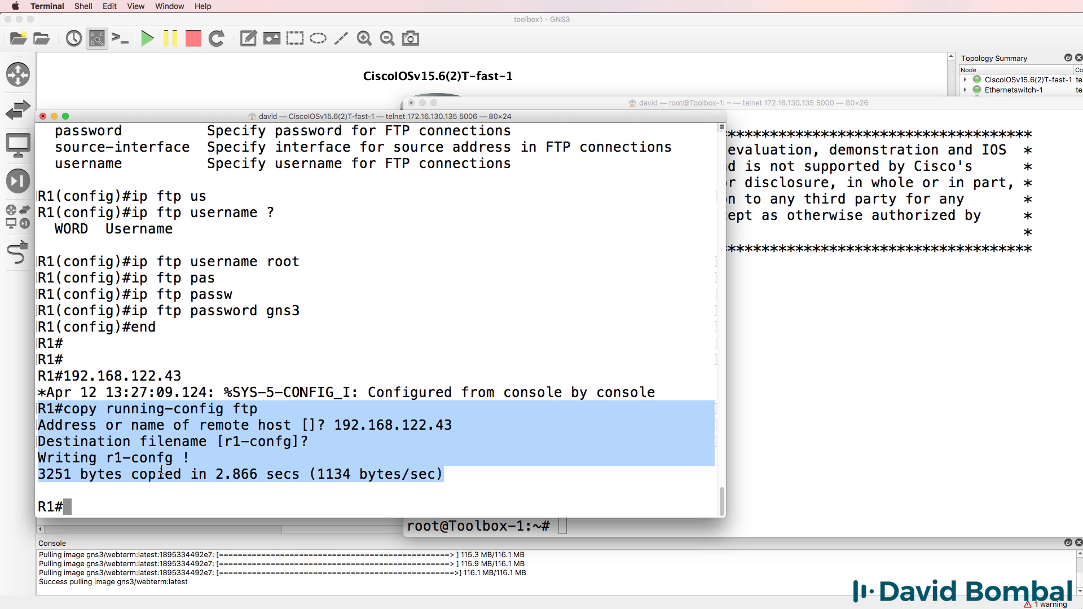
Create Loopback123 on R1 with address 123.1.1.1 255.255.255.255.
text(conf t)
key(Return)
text(int )
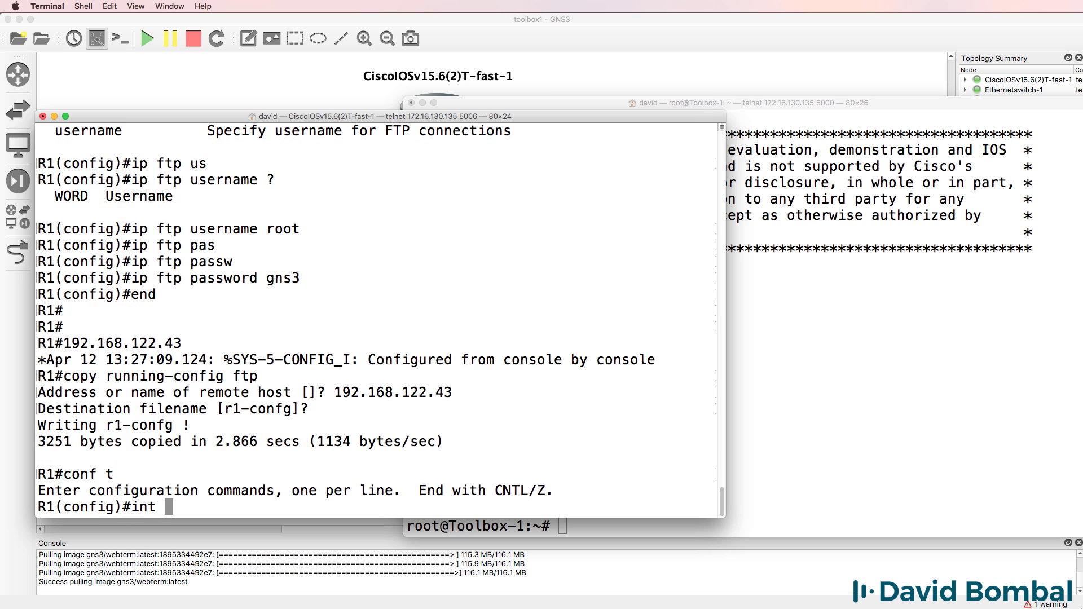
text(loop 123)
key(Return)
text(ip add)
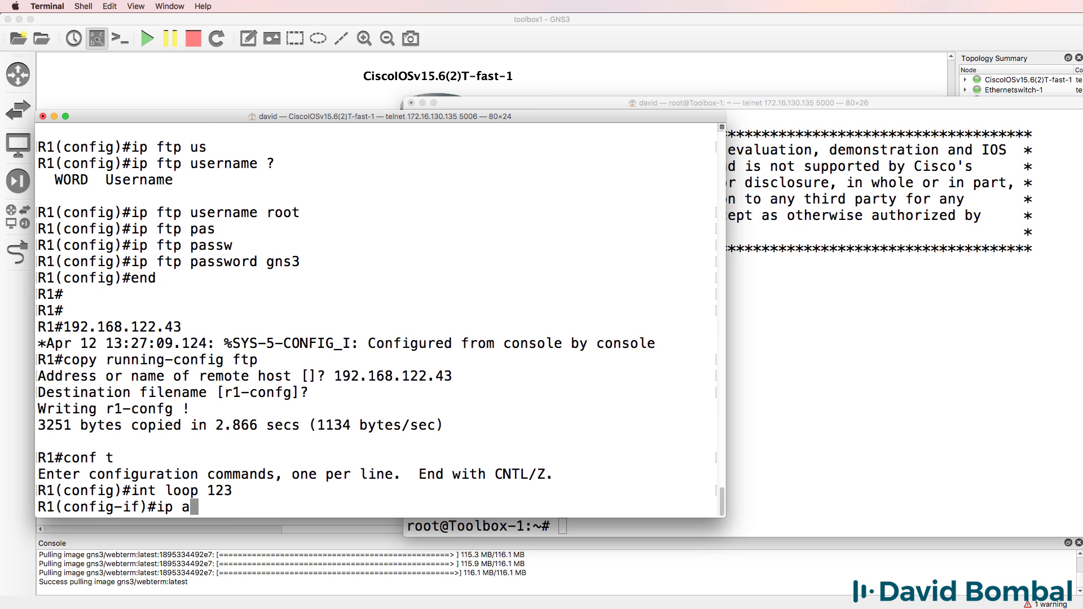
key(Tab)
text(123.1.)
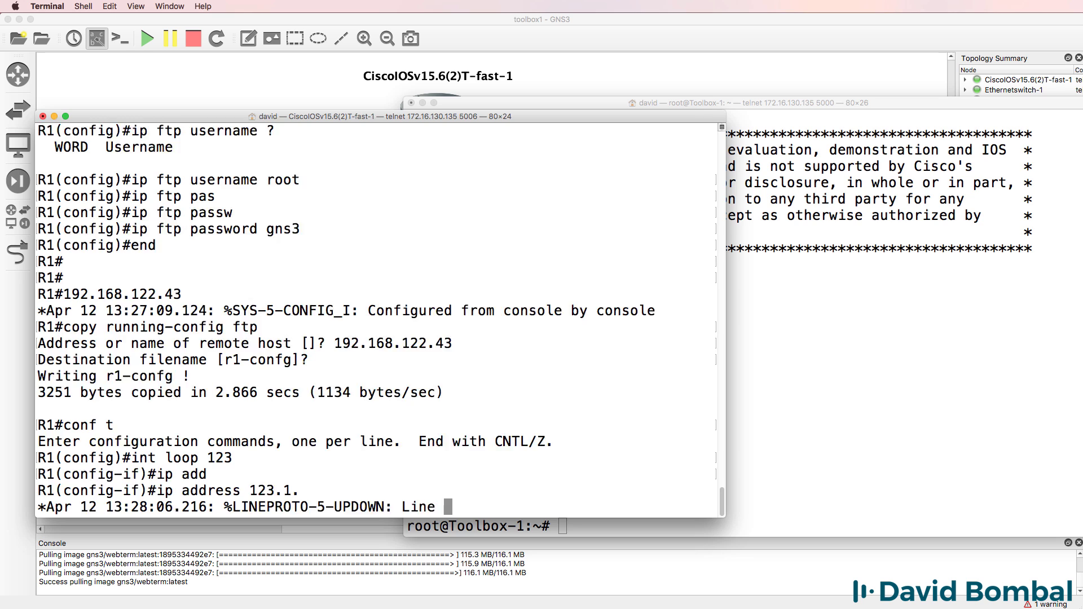
text(1.1 255.255.)
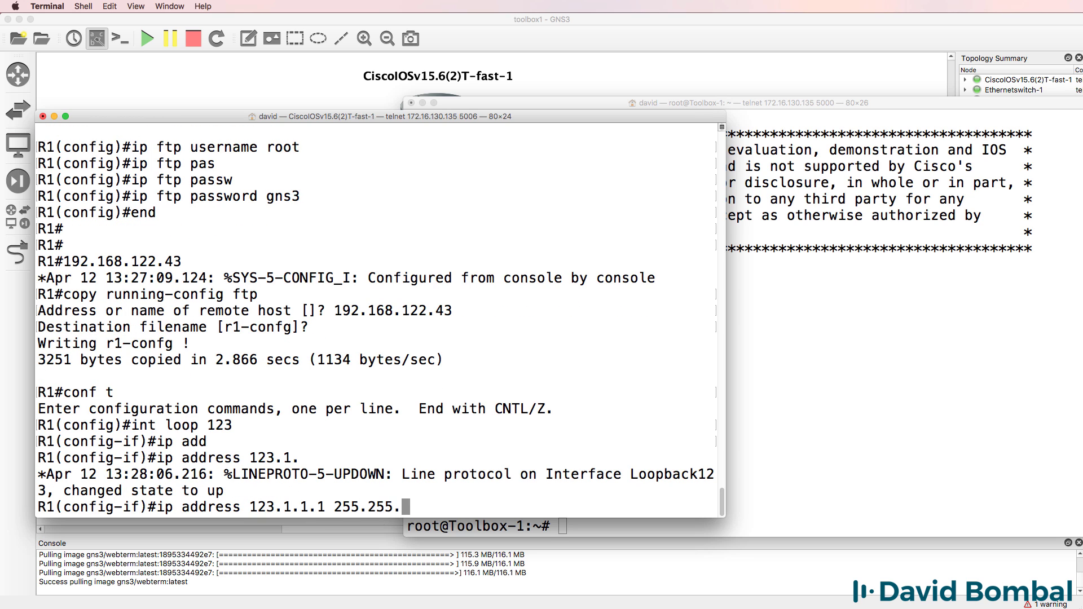
text(255.255)
key(Return)
text(end)
key(Return)
key(Return)
key(Return)
key(Return)
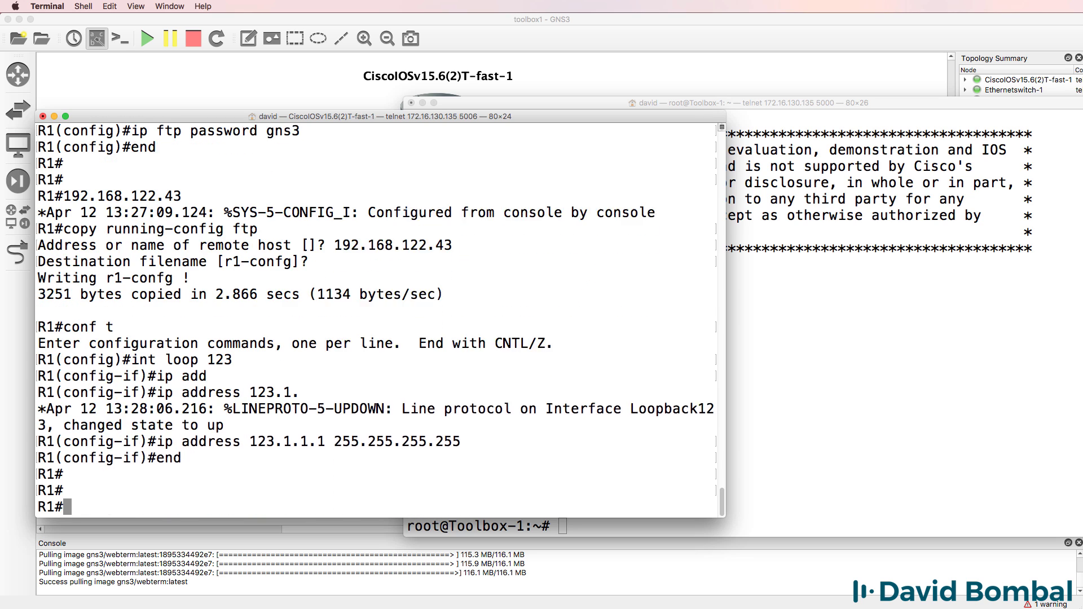
Back up R1's running-config by FTP to 192.168.122.43 as r1-123-confg.
key(Up)
key(Up)
key(Up)
key(Up)
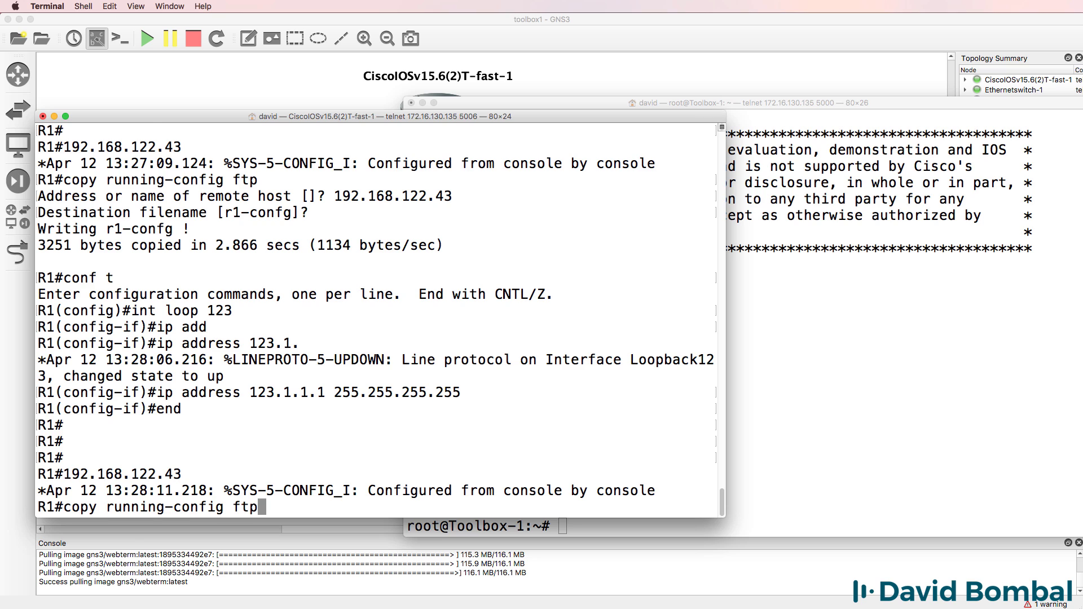
key(Return)
text(192.168.)
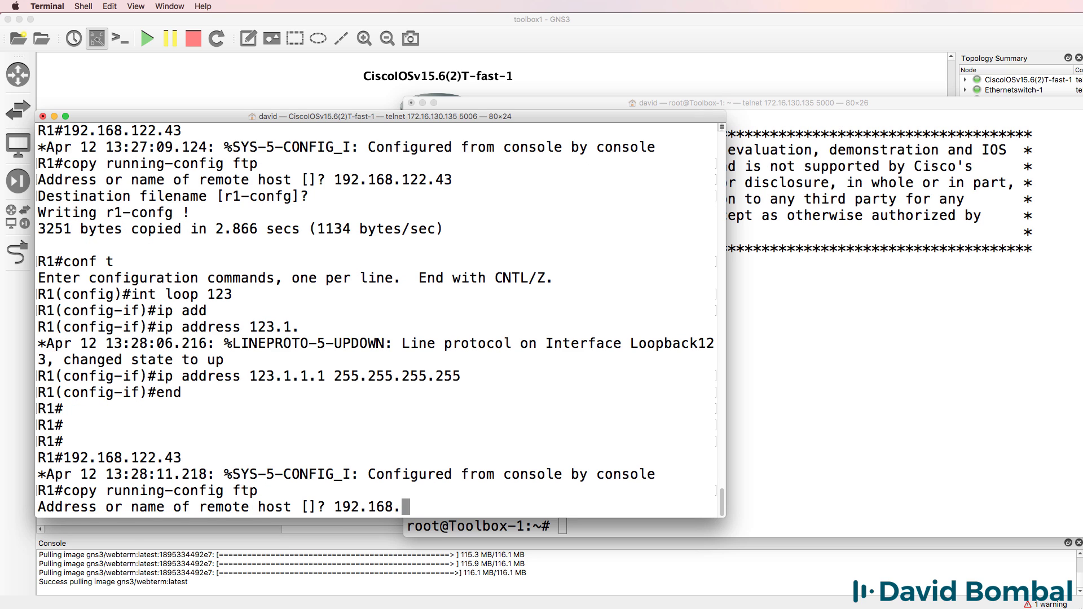
text(122.43)
key(Return)
text(re)
key(BackSpace)
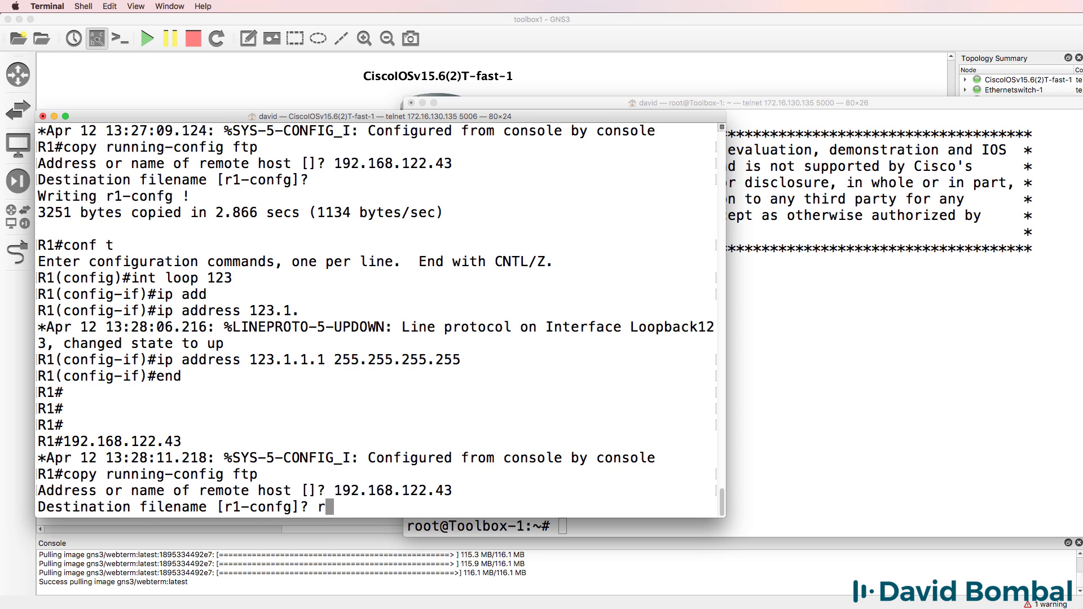
text(1-123-confg)
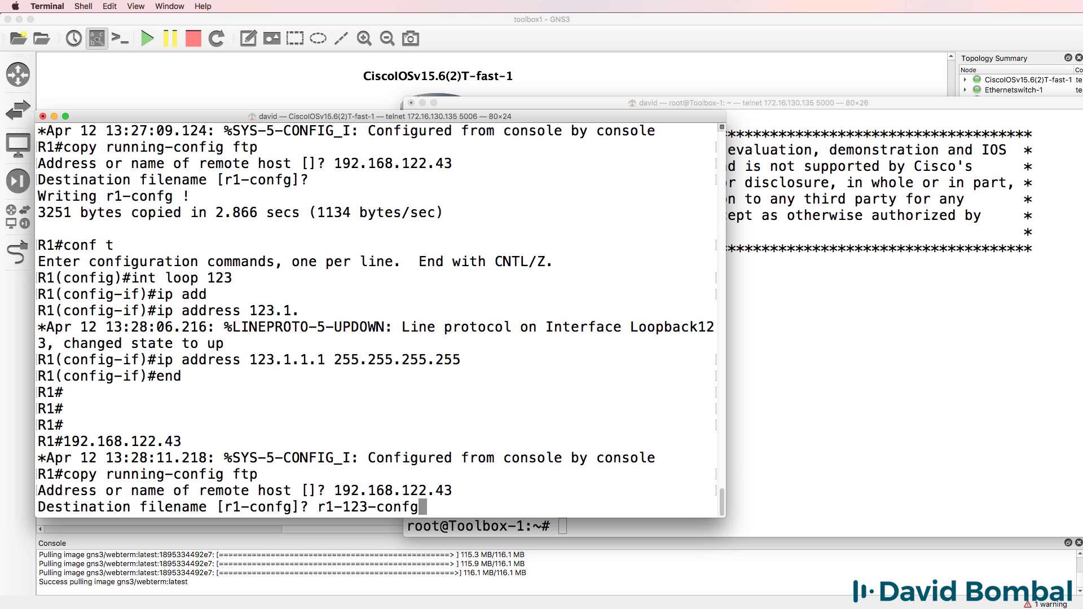
key(Return)
click(795, 369)
List r1-123-confg on Toolbox-1 and read it to the end, selecting the Loopback123 123.1.1.1 lines.
text(ls)
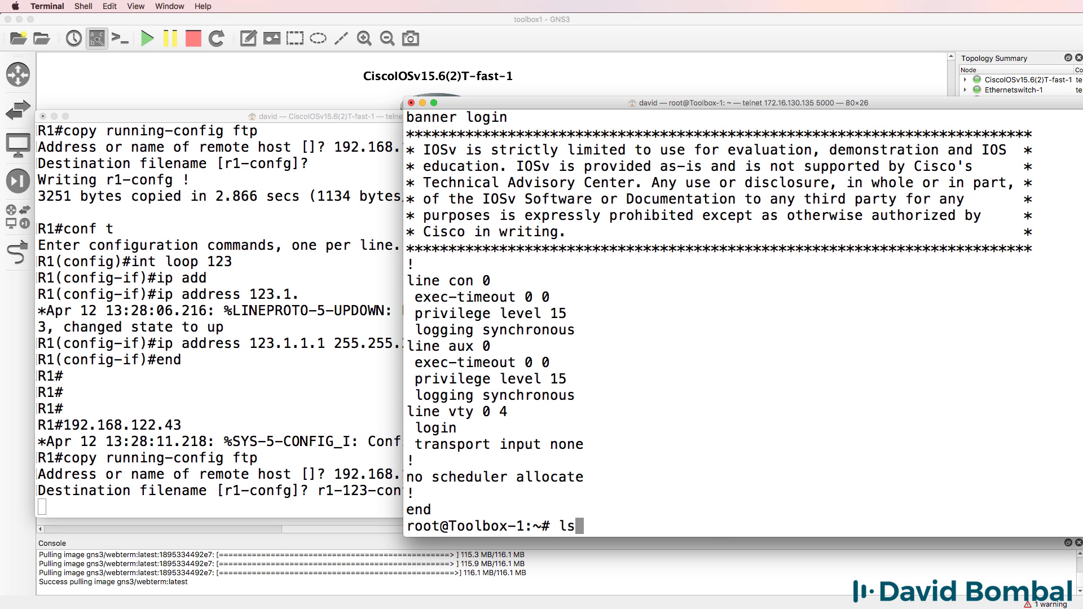
key(Return)
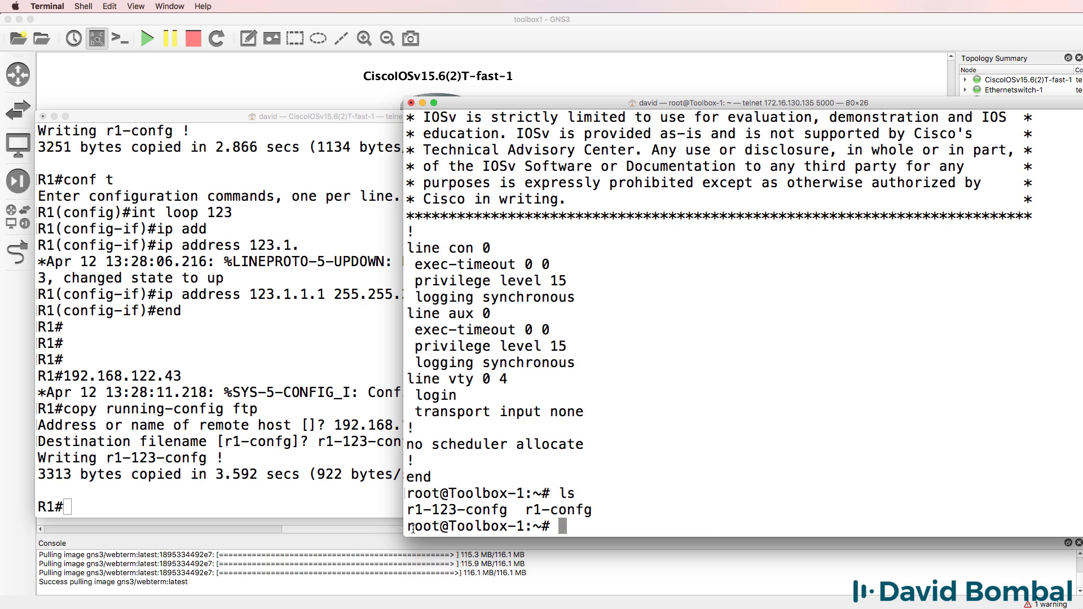
drag(514, 511, 336, 503)
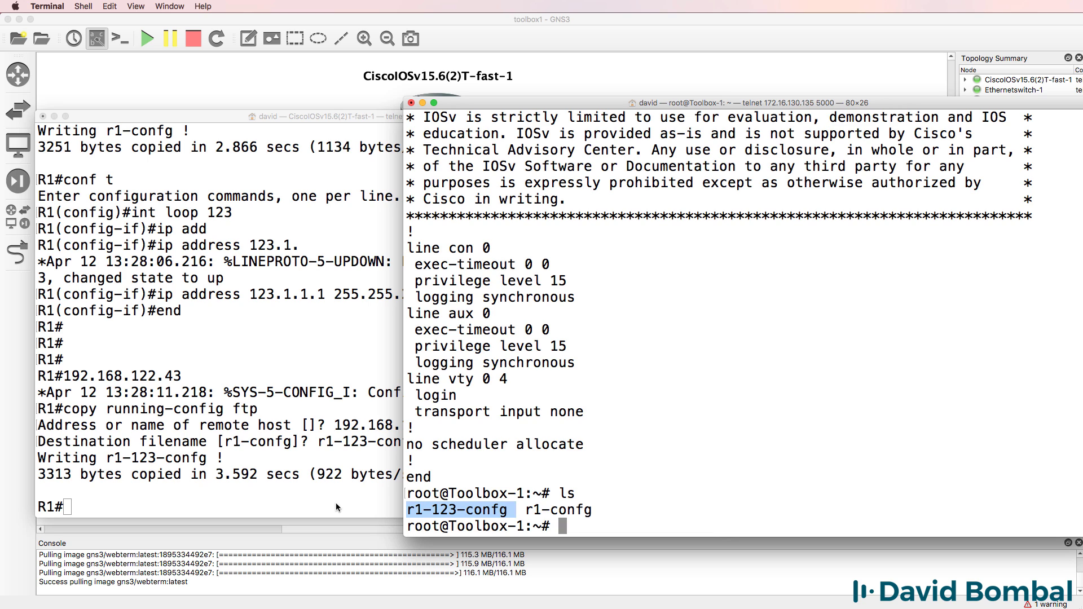
text(more r)
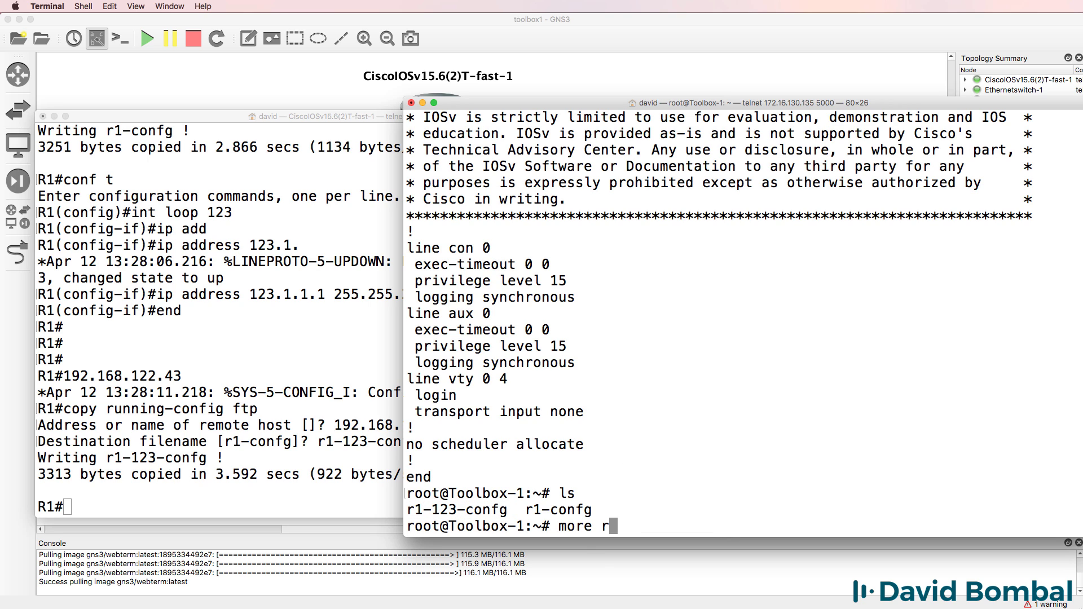
text(1-1)
key(Tab)
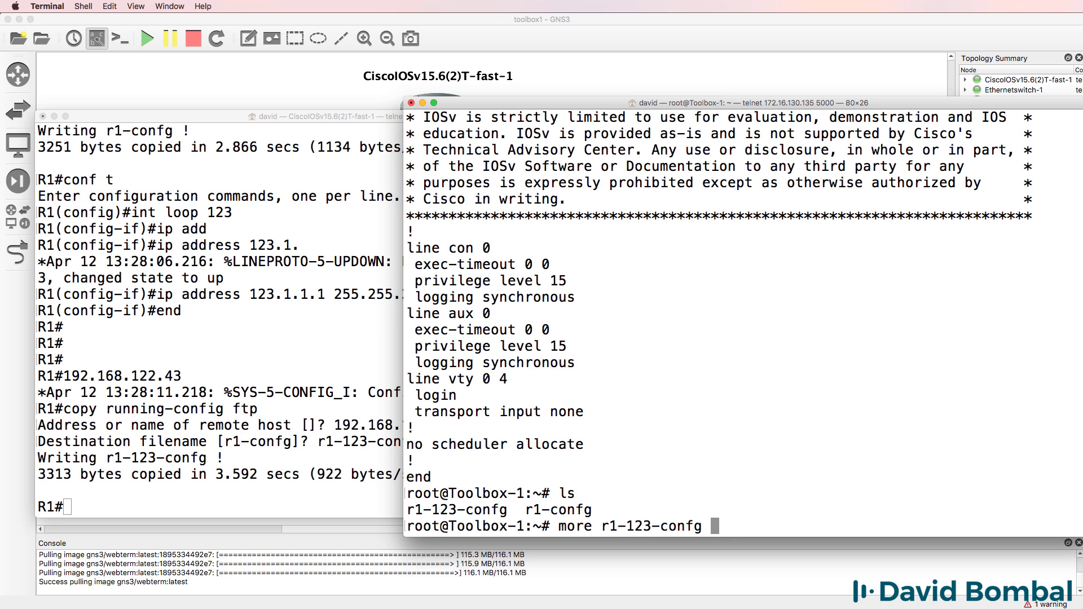
key(Return)
key(space)
key(space)
key(space)
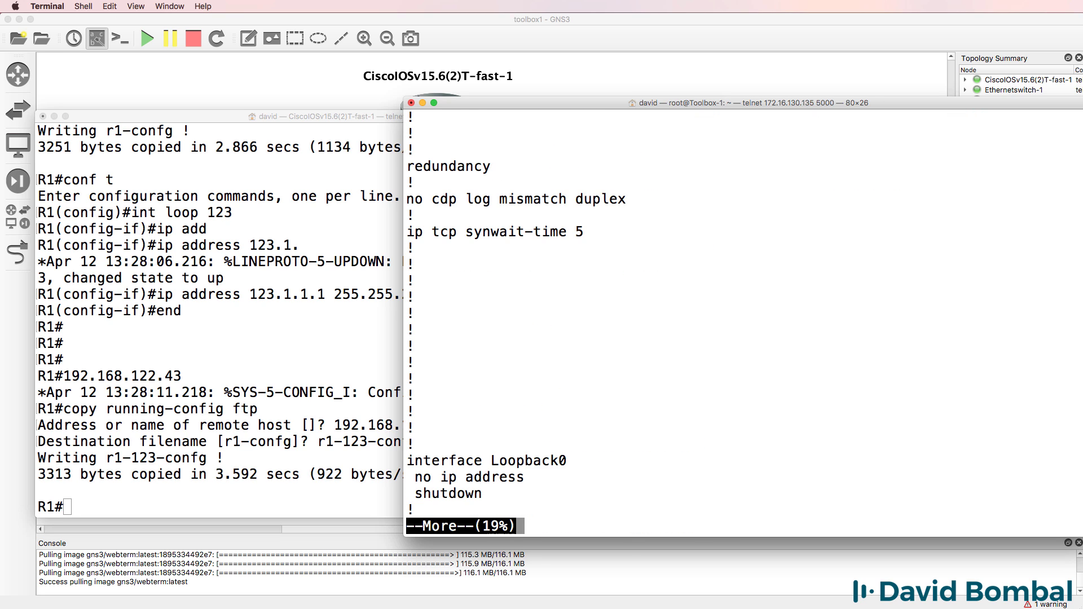
drag(731, 169, 379, 144)
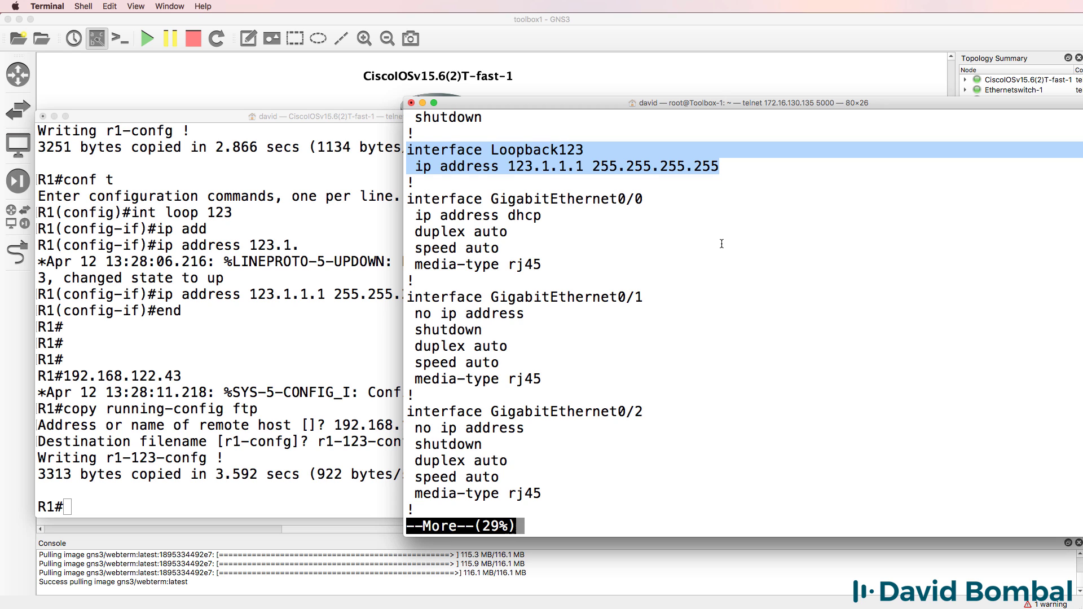
key(space)
key(space)
key(space)
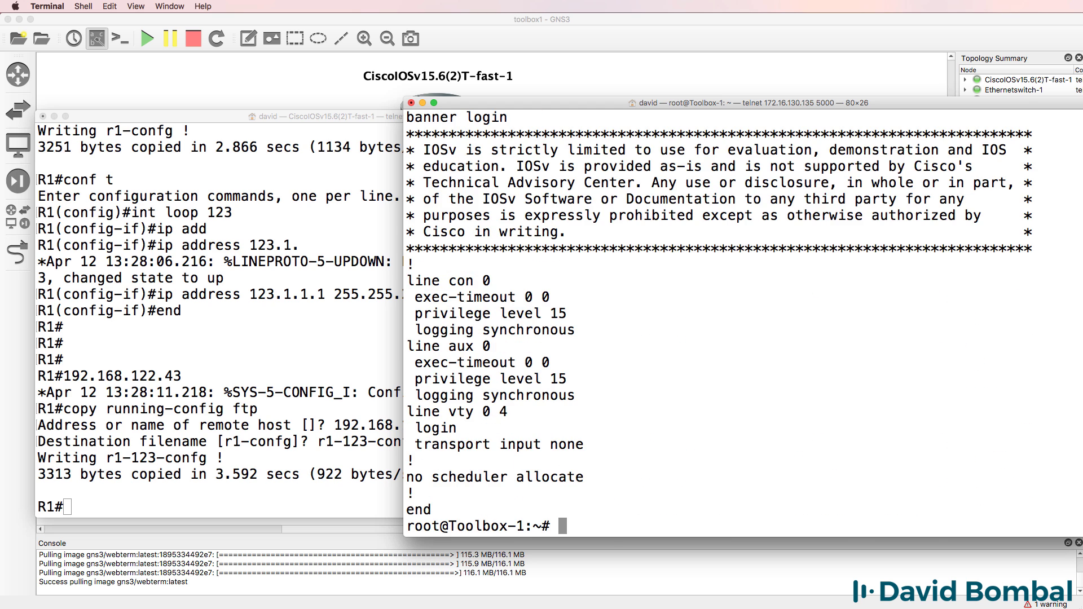
drag(706, 106, 674, 105)
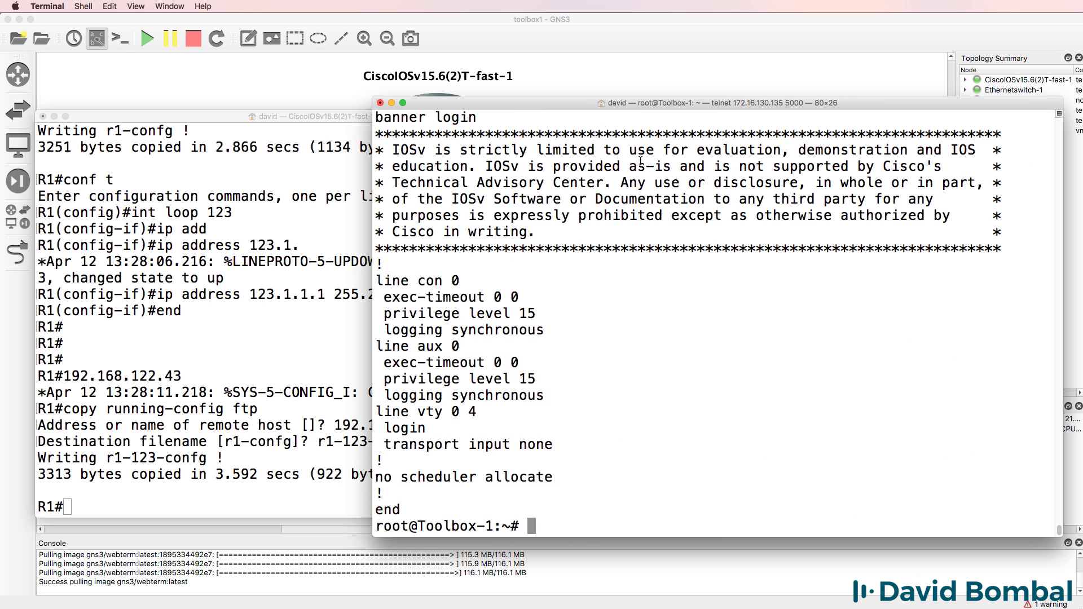
Read the WWW, FTP, TFTP, DHCP and Syslog service lines on the Networkers' Toolkit page.
click(566, 33)
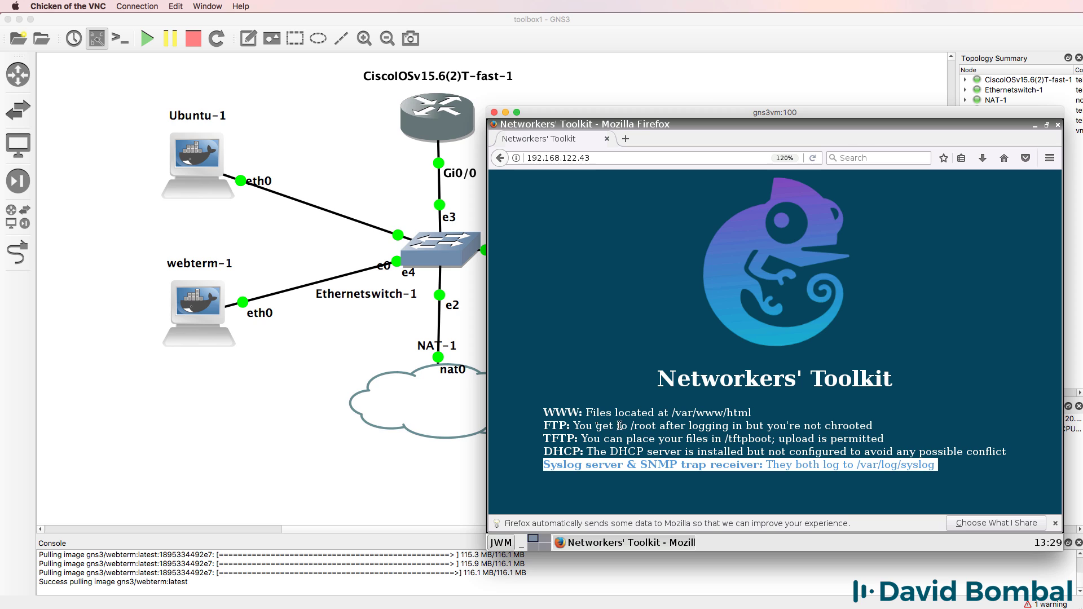
drag(537, 412, 832, 419)
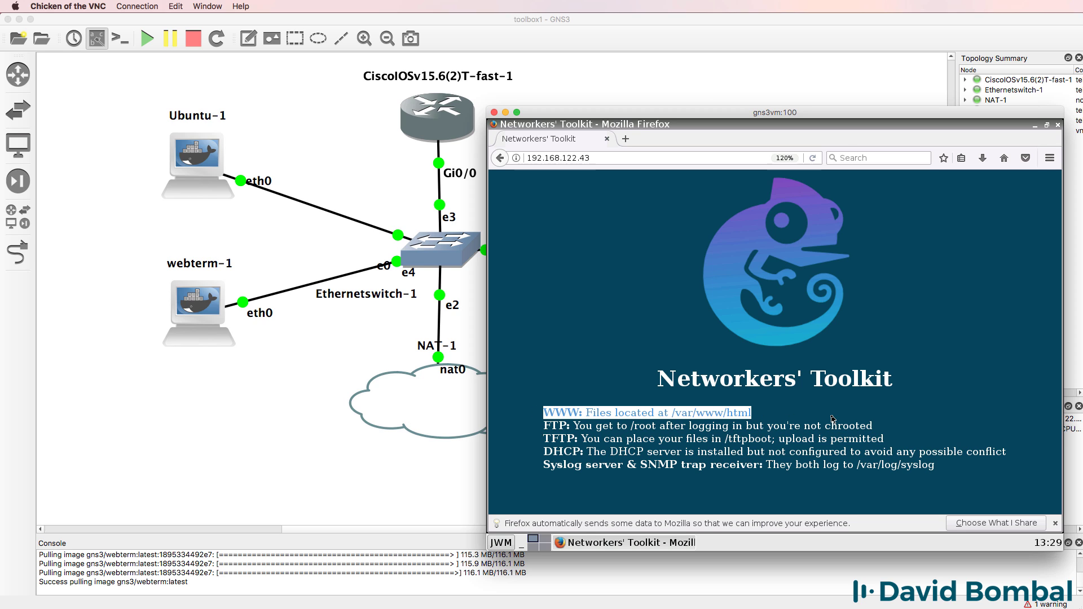
drag(536, 427, 1026, 472)
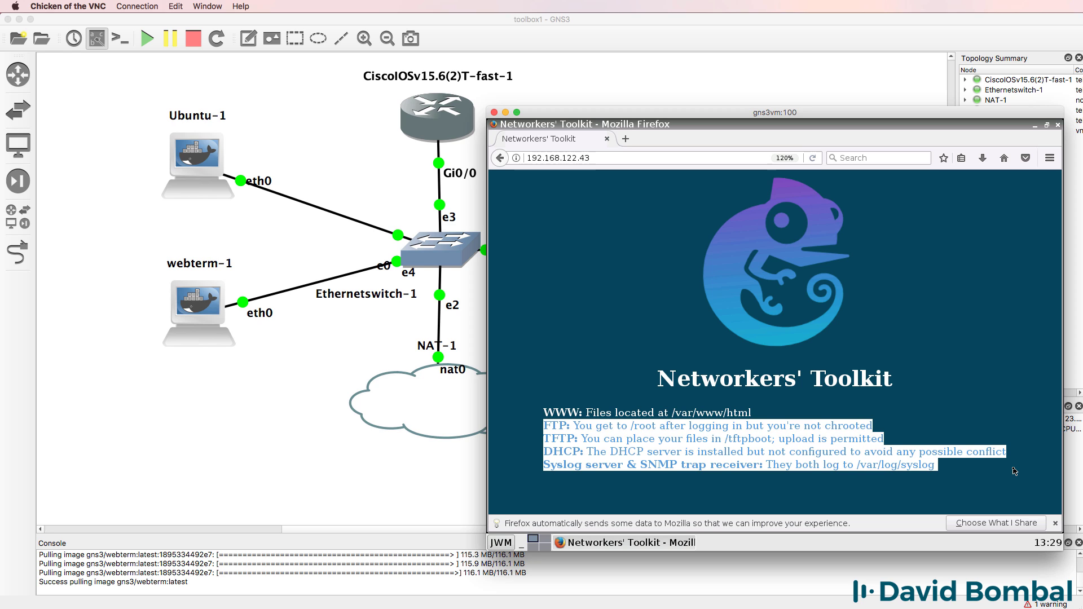
click(678, 208)
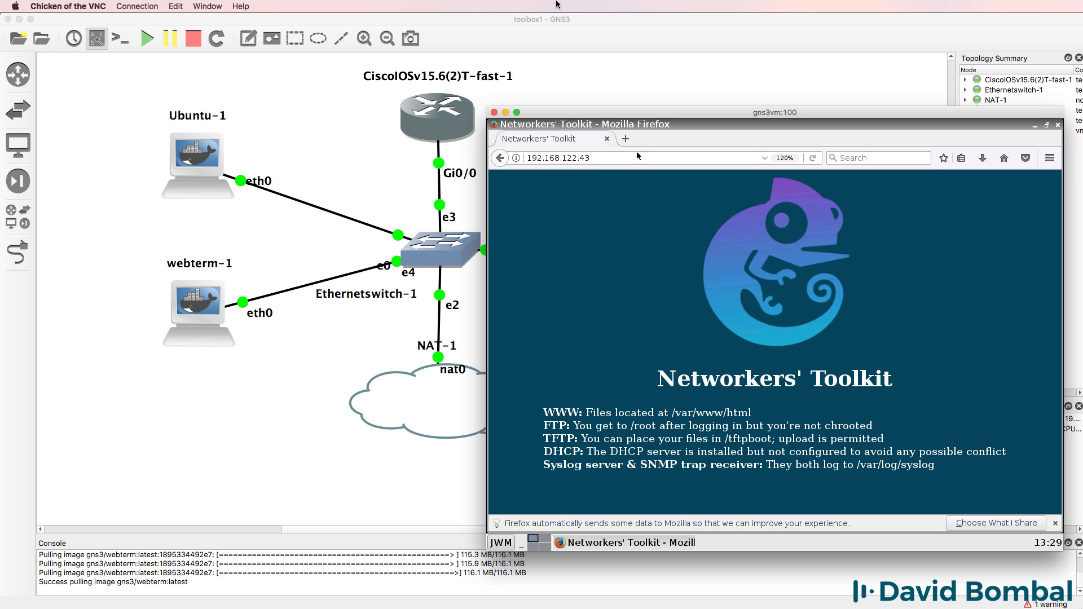
click(585, 45)
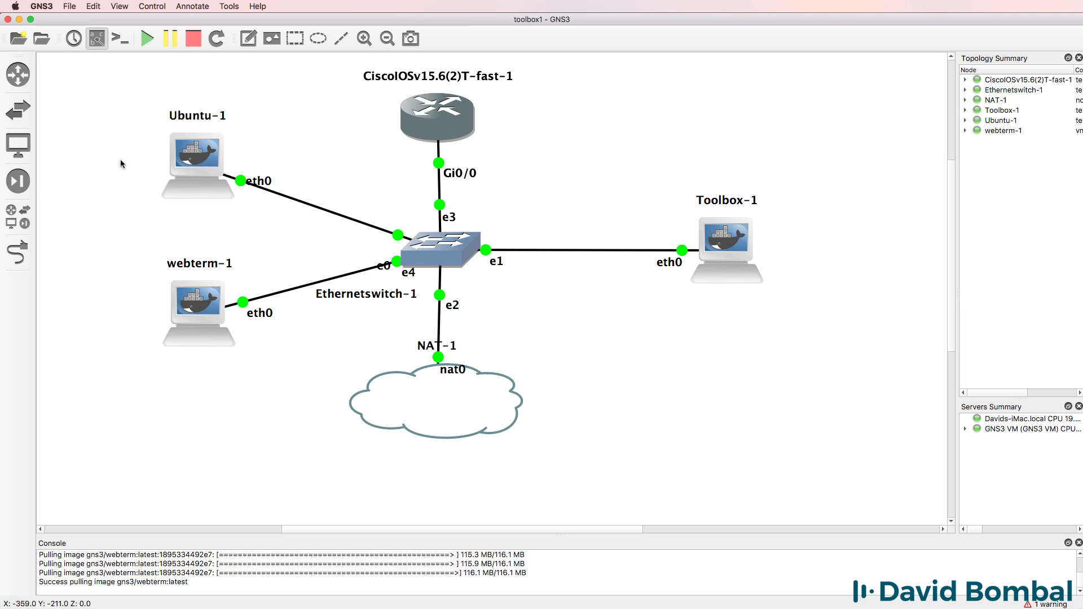
Place Toolbox-2 below Toolbox-1 and link Ethernetswitch-1 Ethernet5 to its eth0.
click(21, 147)
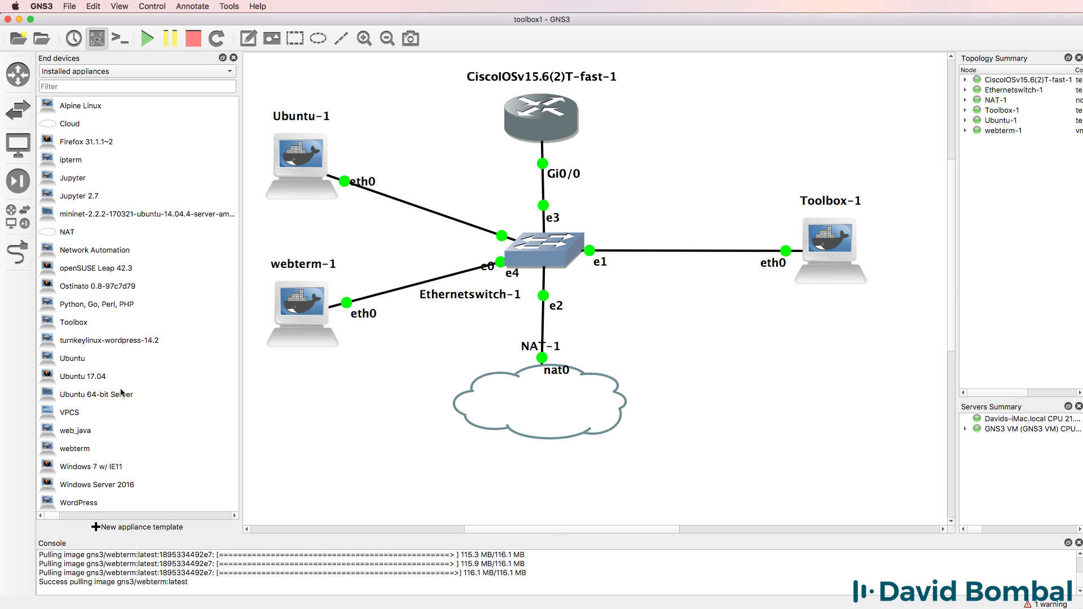
drag(79, 324, 711, 340)
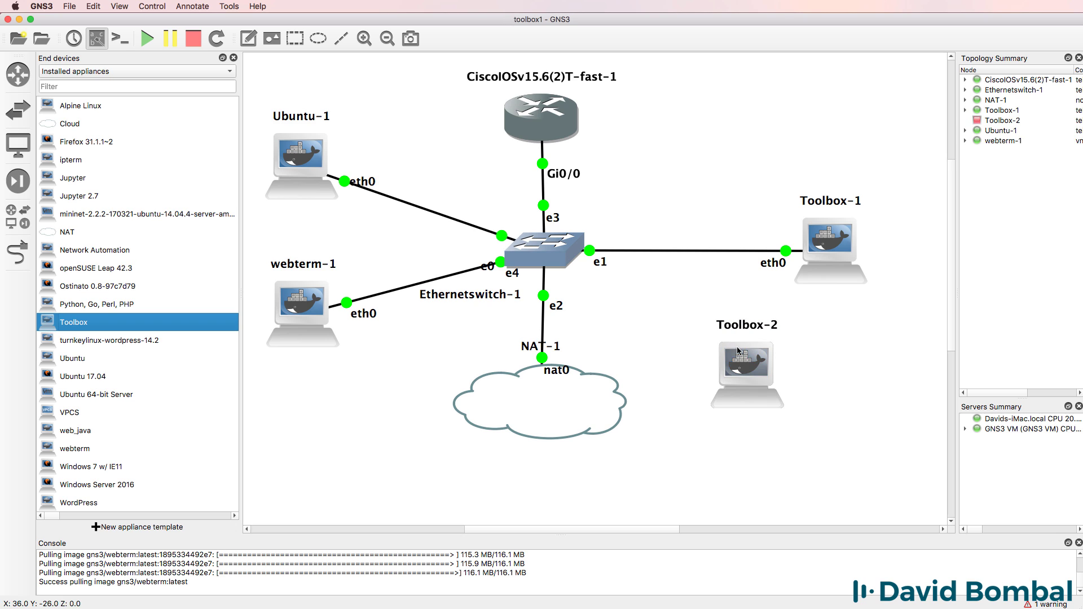
click(17, 252)
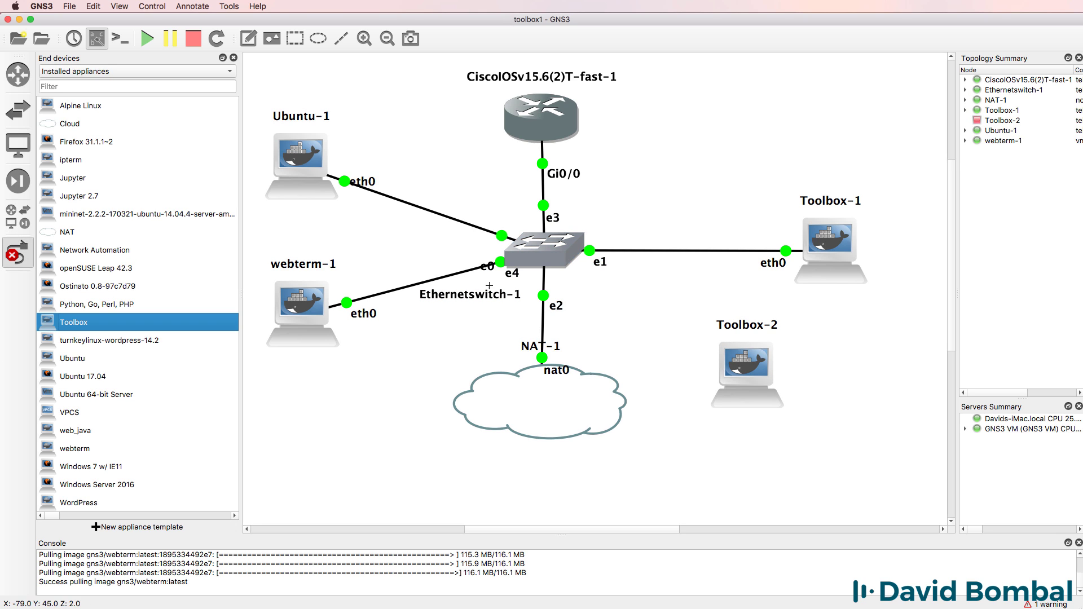
click(554, 258)
click(586, 334)
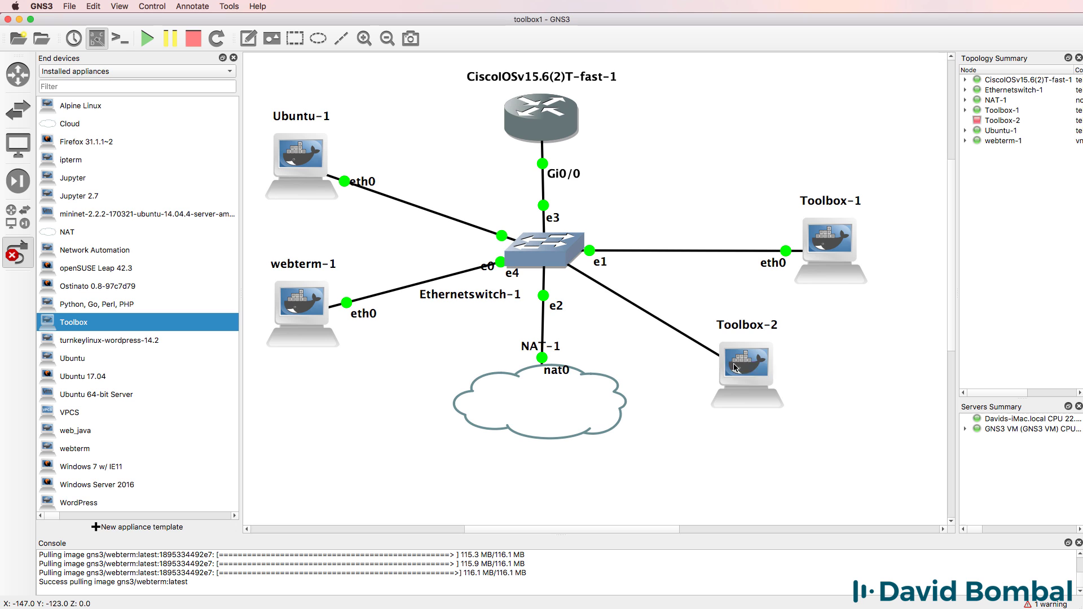
click(735, 367)
click(760, 373)
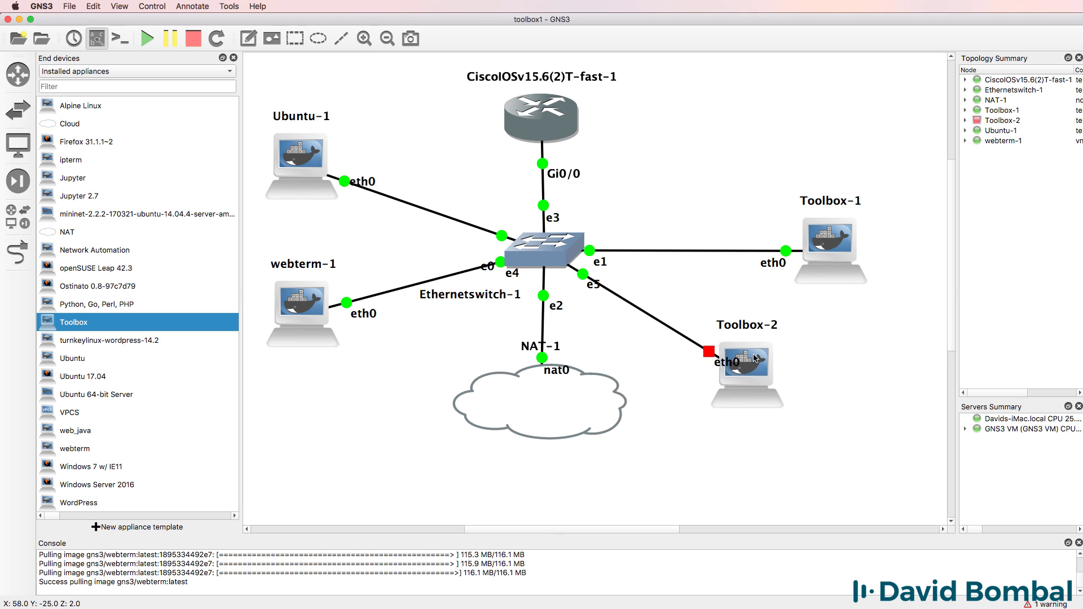
Uncomment the auto eth0 and iface eth0 inet dhcp lines in Toolbox-2's network config and save.
right_click(757, 362)
click(800, 503)
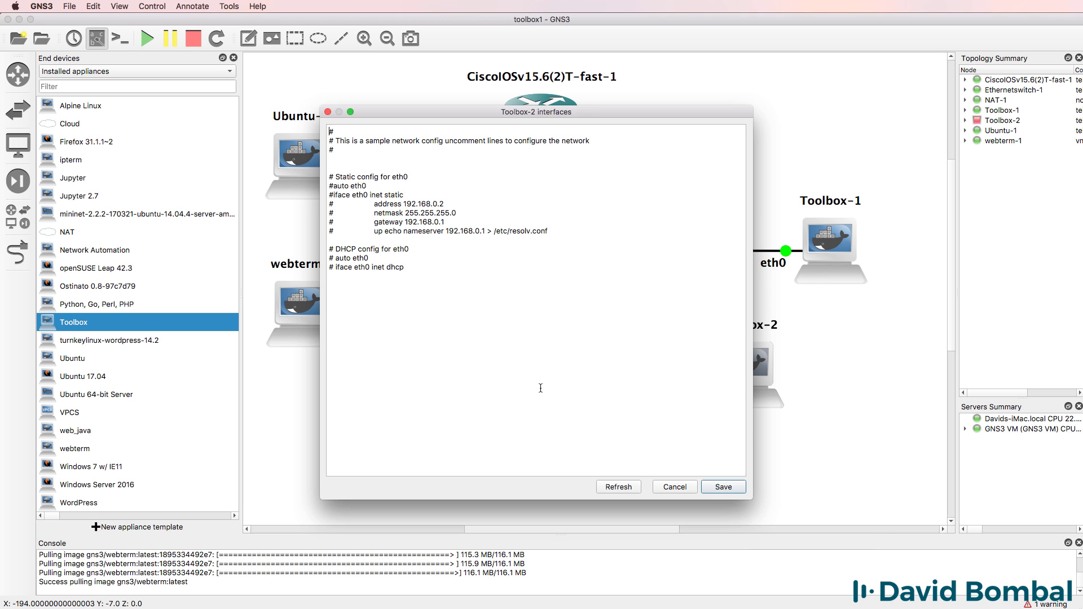
click(336, 258)
key(BackSpace)
key(BackSpace)
click(333, 266)
key(BackSpace)
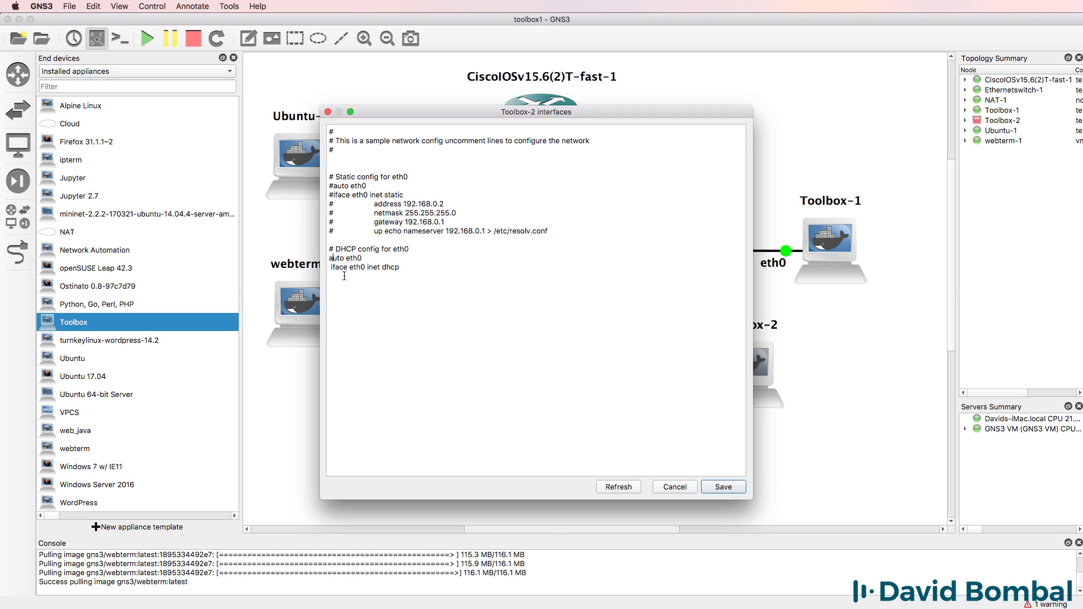
click(737, 491)
right_click(758, 367)
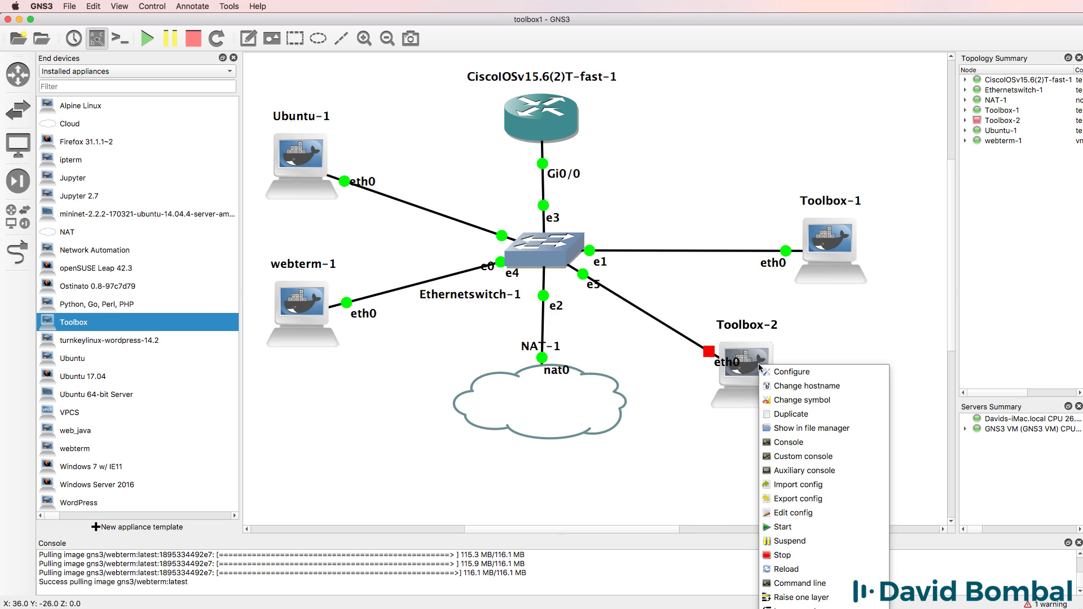
Start the Toolbox-2 node and open a console session on it.
click(821, 527)
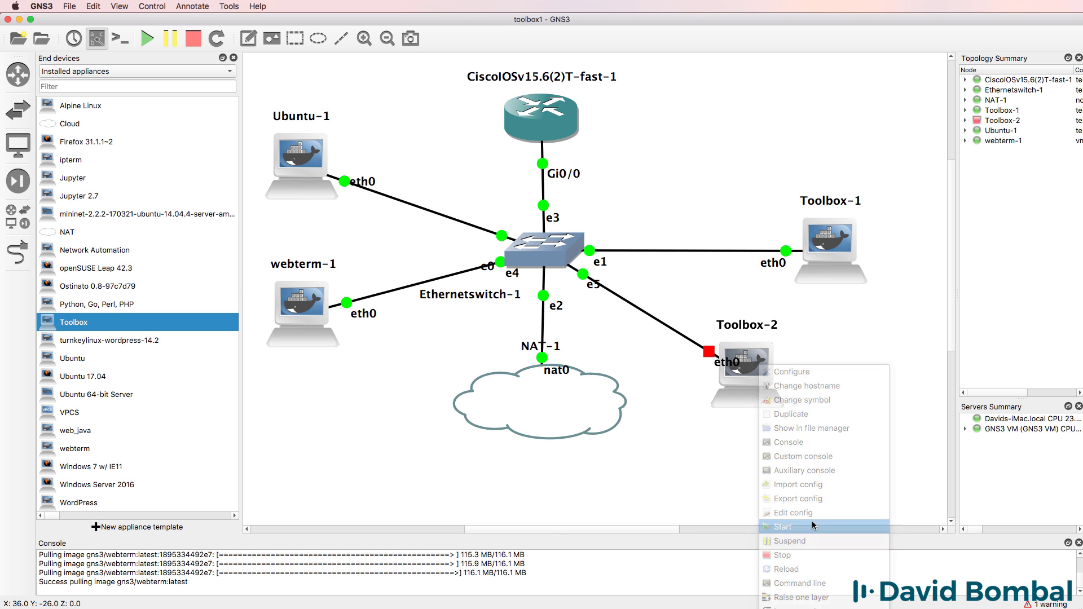
right_click(760, 365)
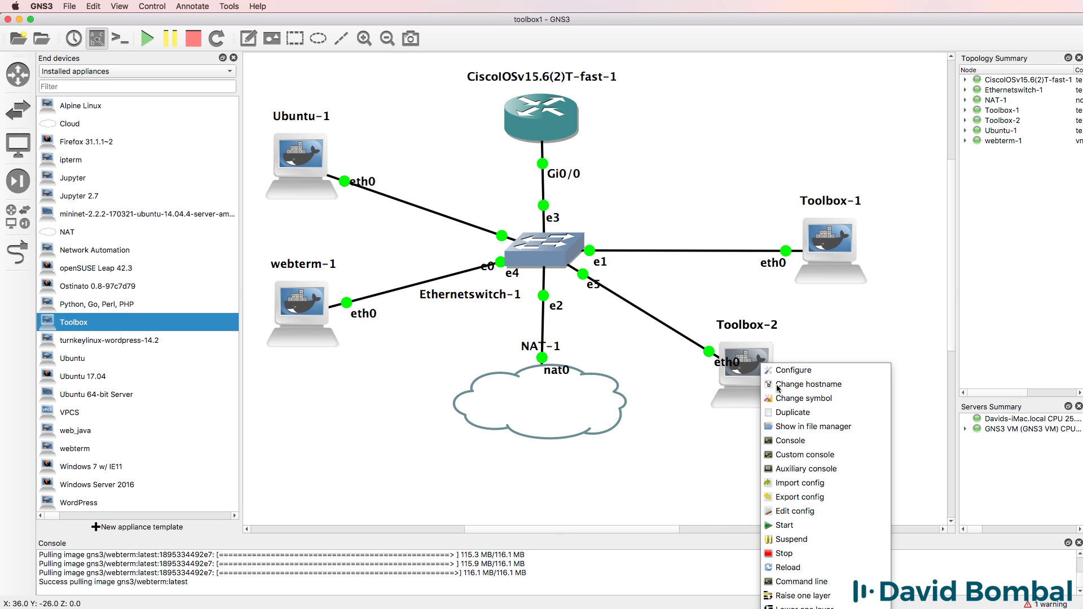
click(802, 440)
Run ifconfig in Toolbox-2's shell and select eth0's address 192.168.122.57.
key(Return)
key(Return)
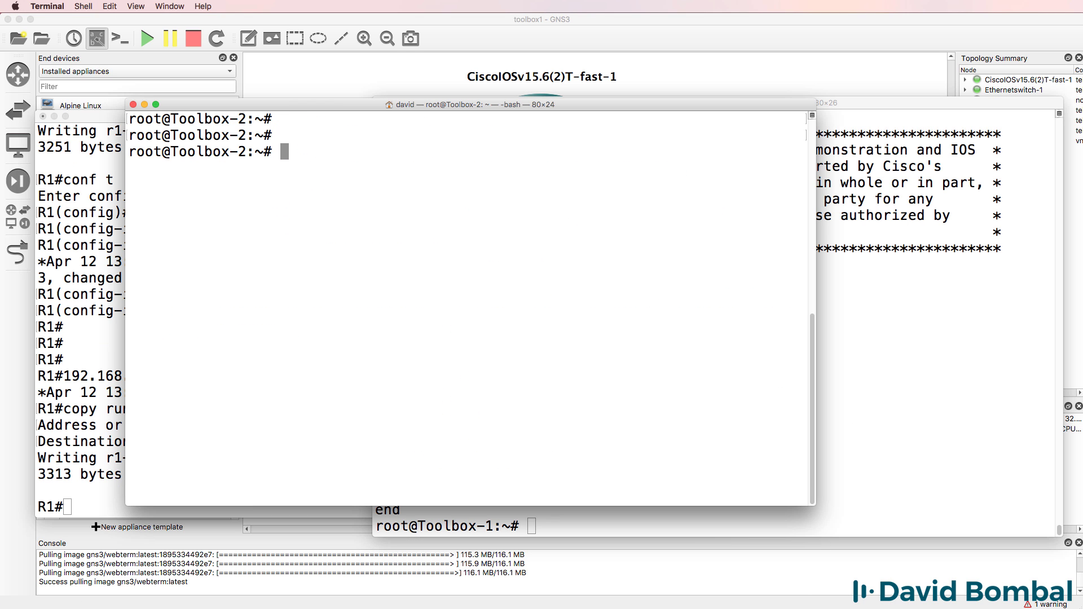
text(ifconfig)
key(Return)
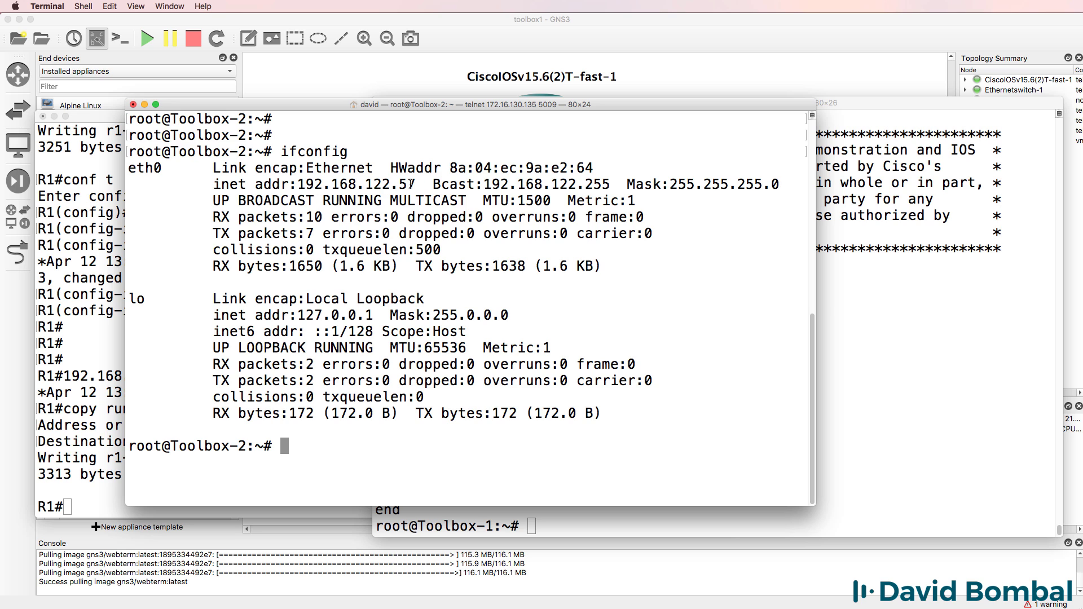
drag(416, 187, 297, 186)
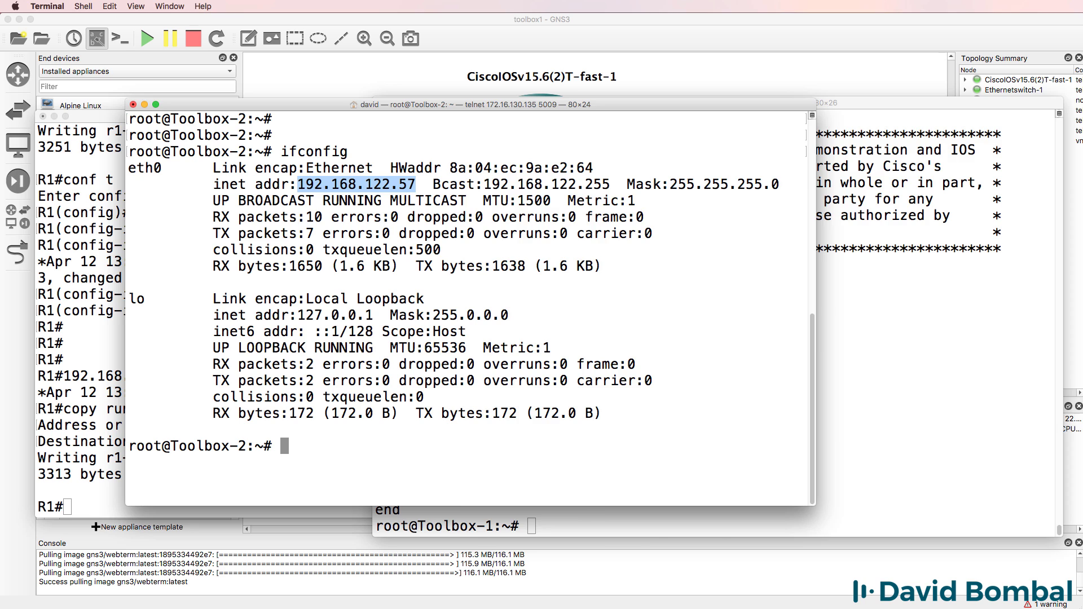
key(super+Tab)
Point Firefox at 192.168.122.57 instead of 192.168.122.43 to load Toolbox-2's Networkers' Toolkit page.
click(615, 158)
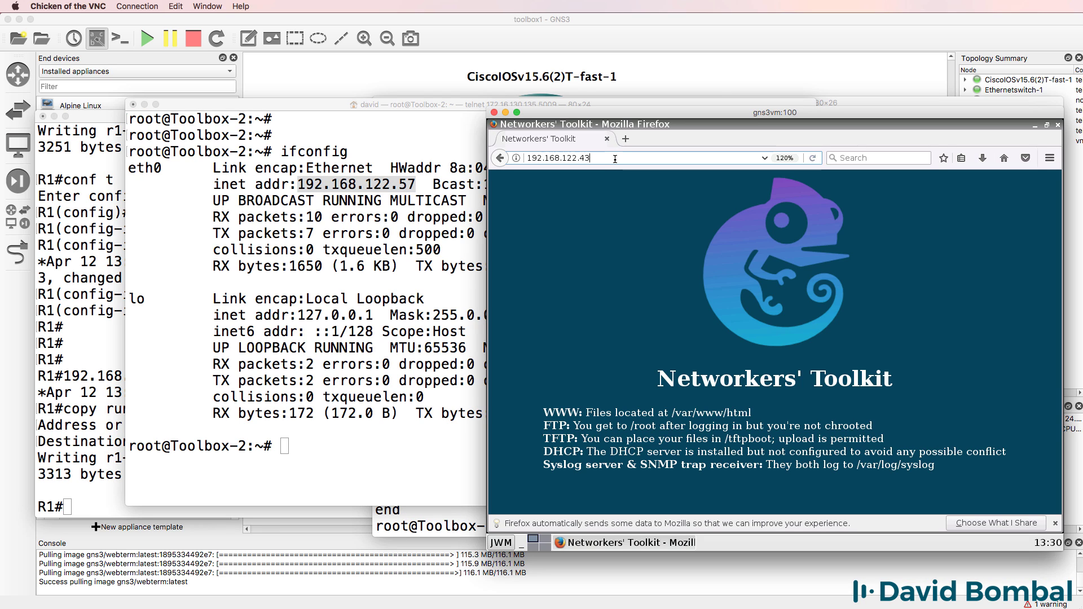
key(BackSpace)
key(BackSpace)
text(57)
key(Return)
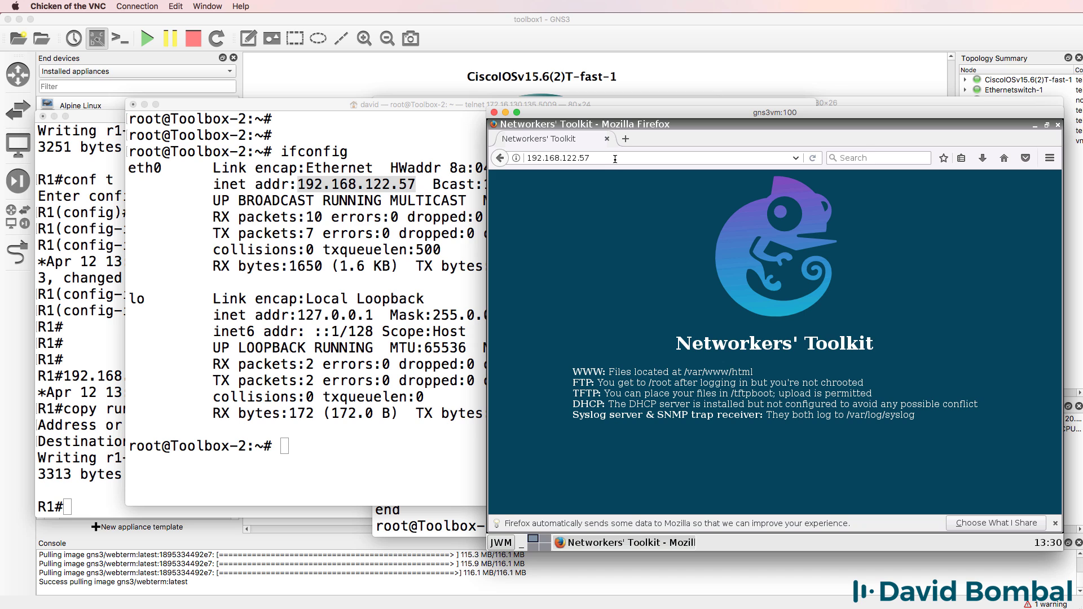
click(233, 58)
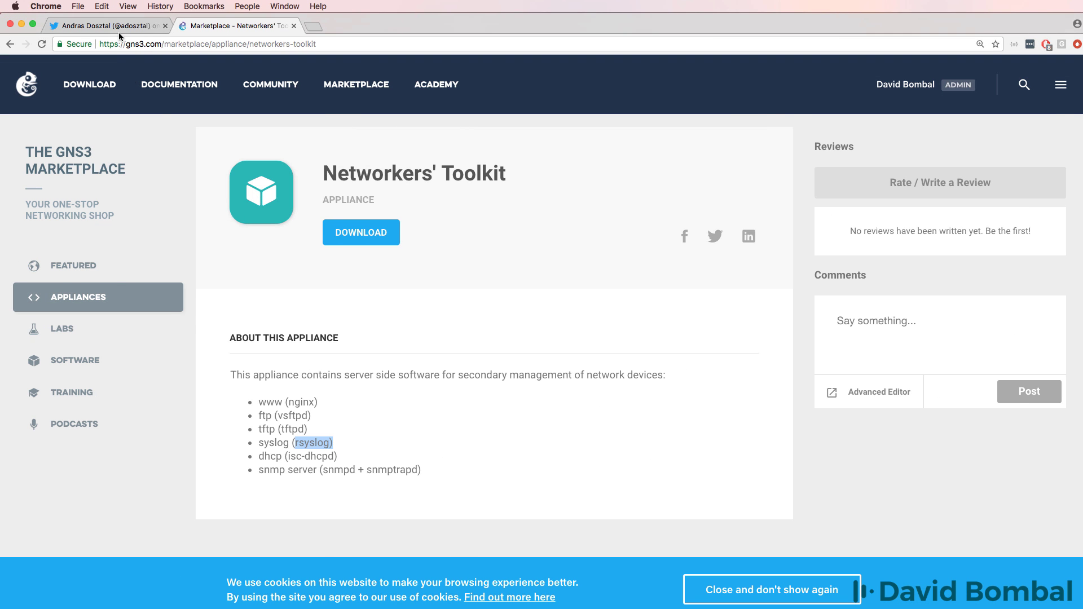
Switch Chrome to the Twitter profile tab.
click(118, 32)
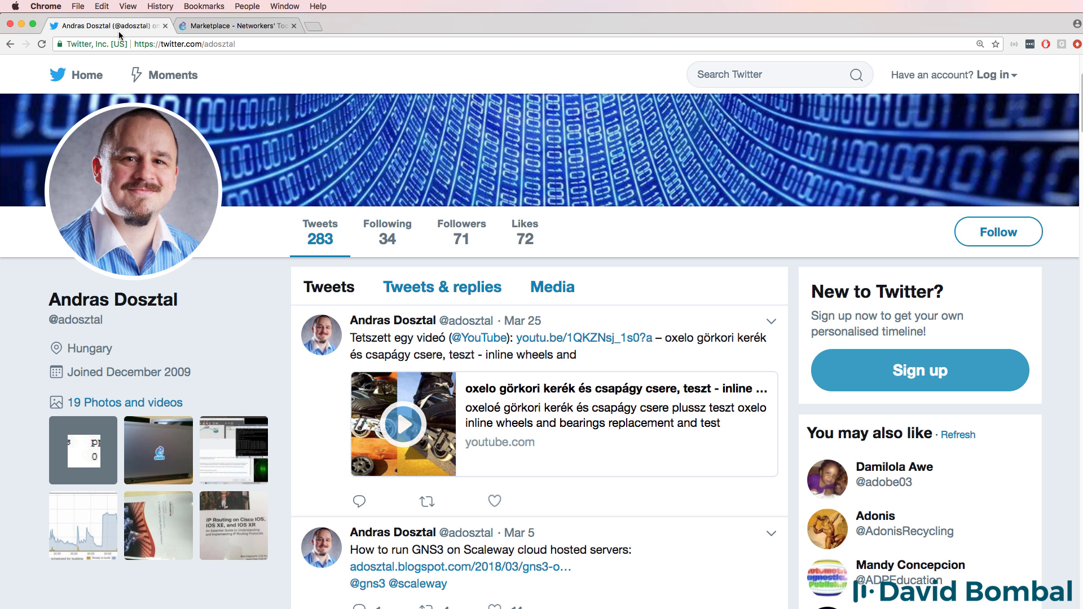